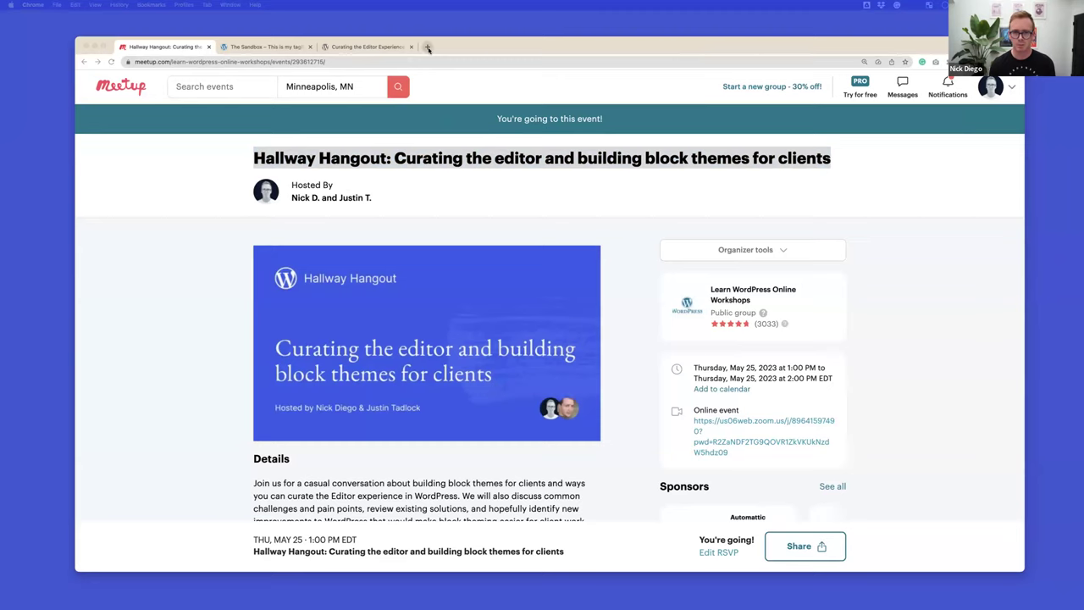
Load the Block Editor Handbook guide 'Curating the Editor Experience' in a new Chrome tab.
click(428, 47)
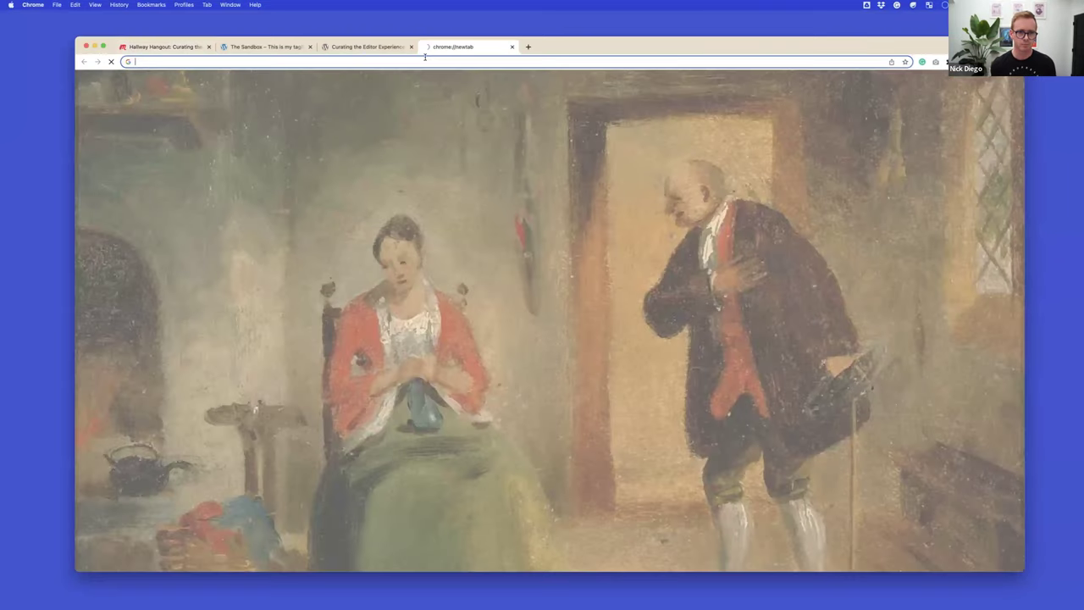
text(https://developer.wordpress.org/block-editor/how-to-guides/curating-the-editor-experience/)
key(Return)
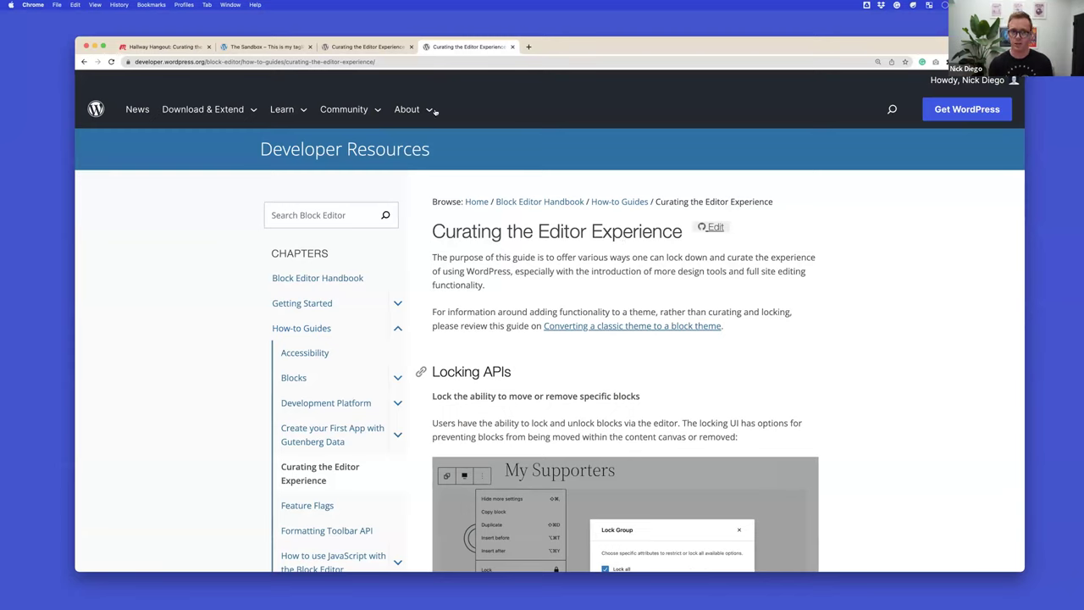
click(380, 63)
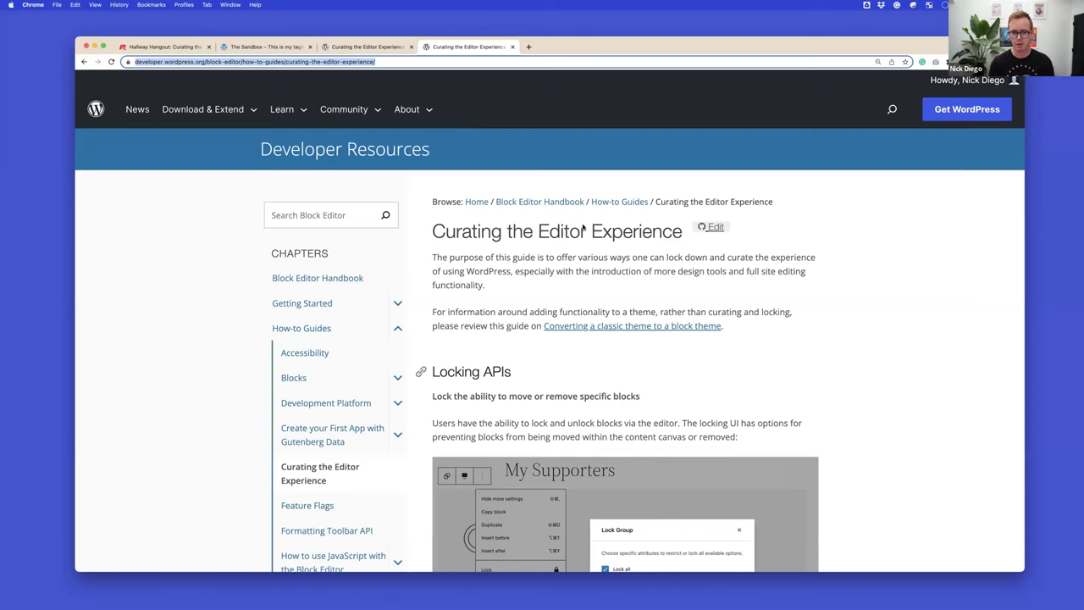
Open the Developer Blog client-side filters article in a new tab, then switch to the Sandbox site.
scroll(582, 227, down, 5)
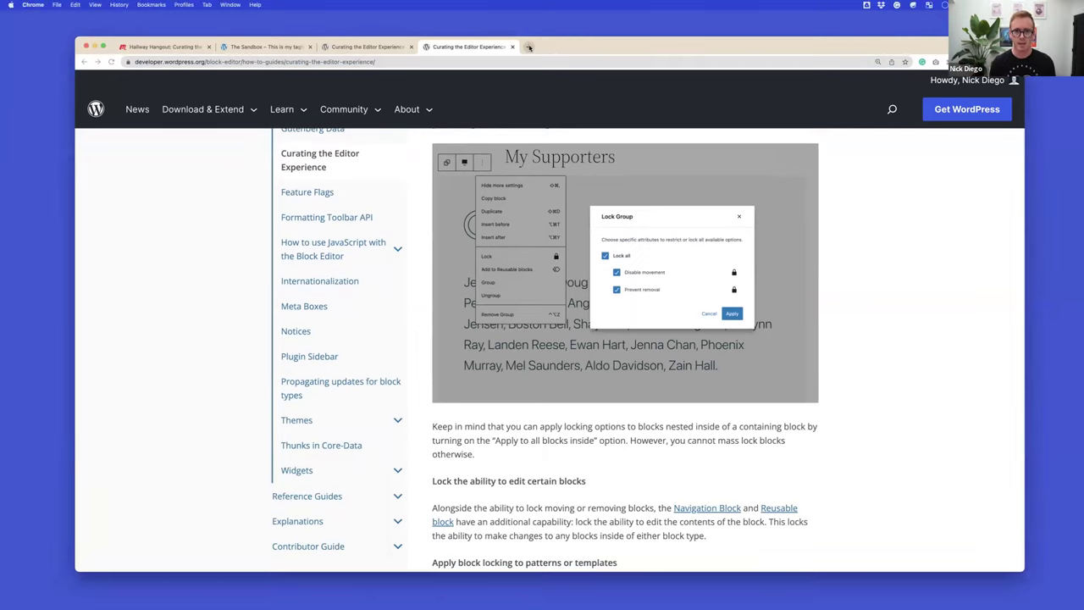
click(528, 47)
text(https://developer.wordpress.org/news/2023/05/curating-the-editor-experience-with-client-side-filters/)
key(Return)
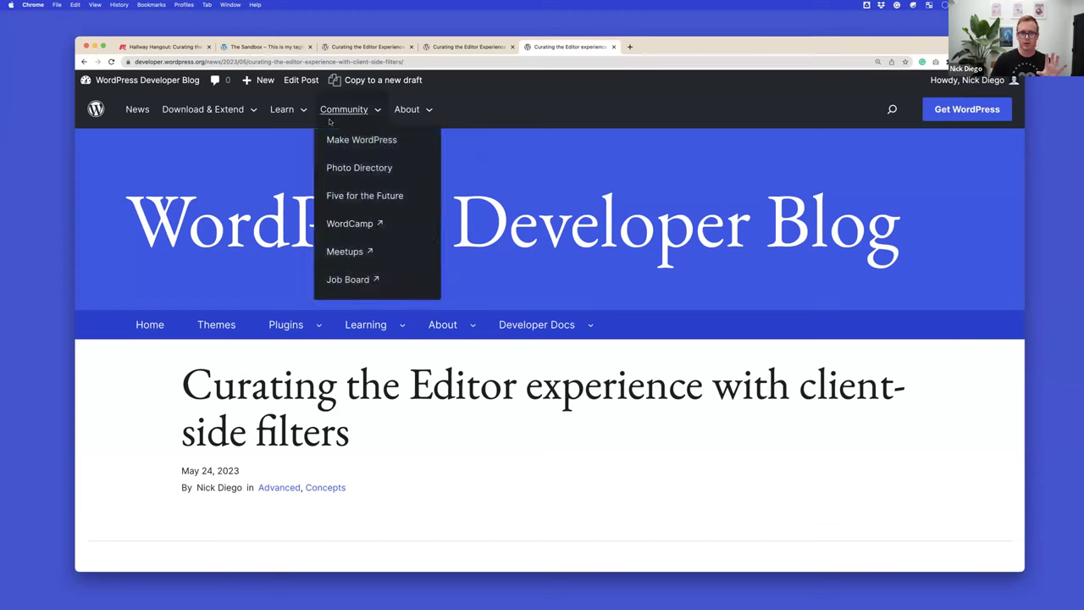
click(266, 48)
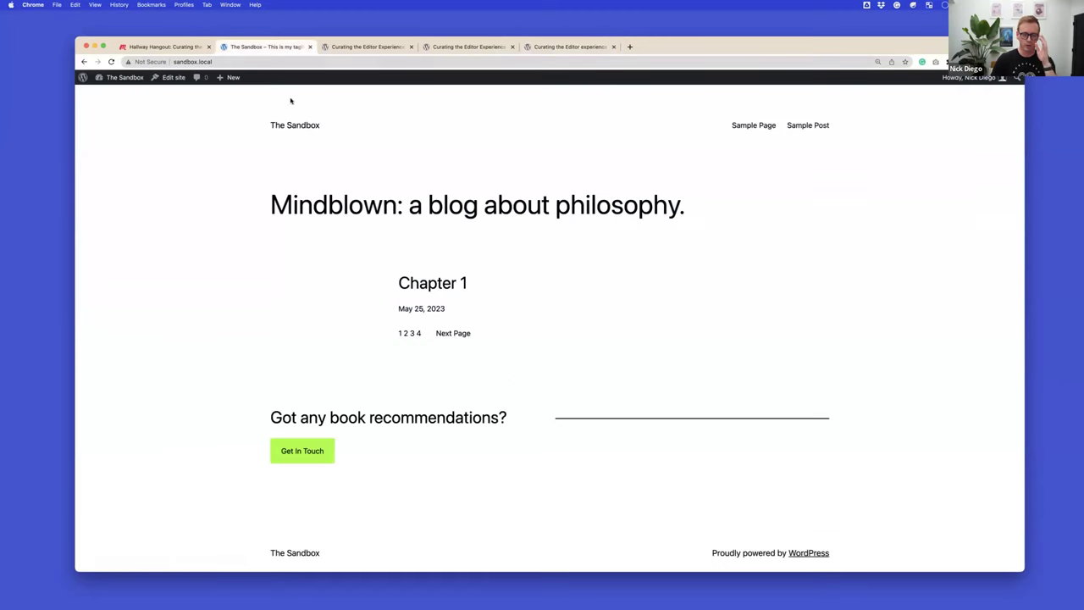
Go from the Sandbox dashboard via Appearance > Themes to the Pages list of 16 pages.
click(135, 80)
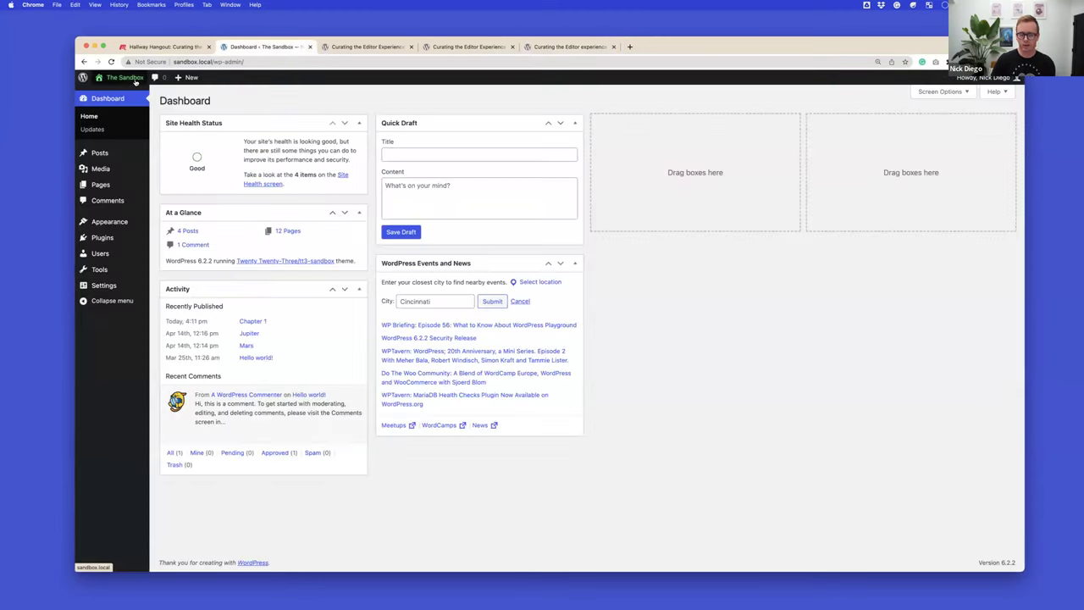
click(132, 223)
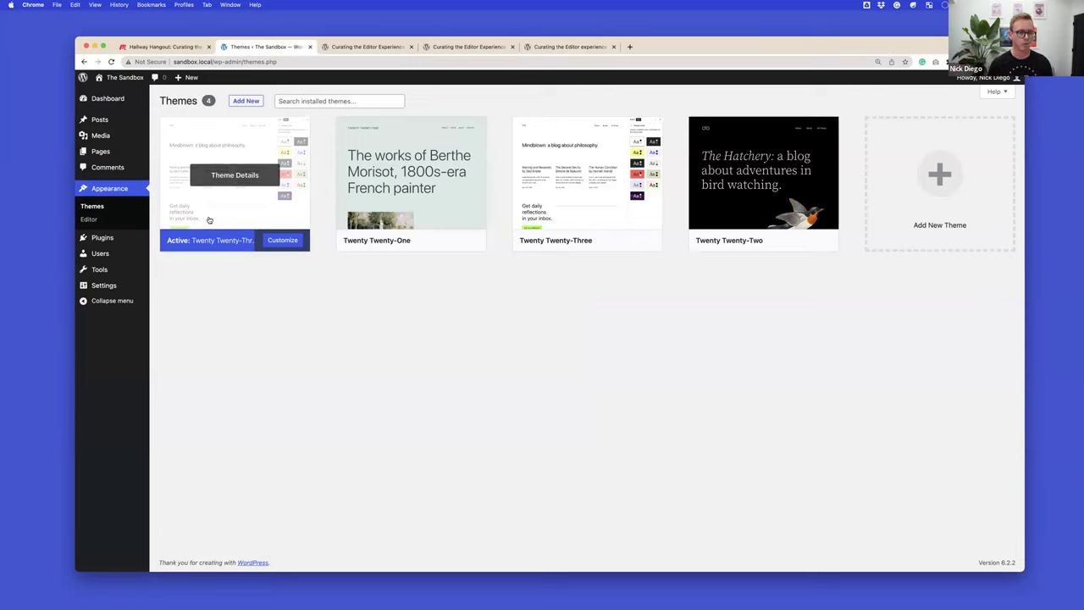
mouse_move(95, 255)
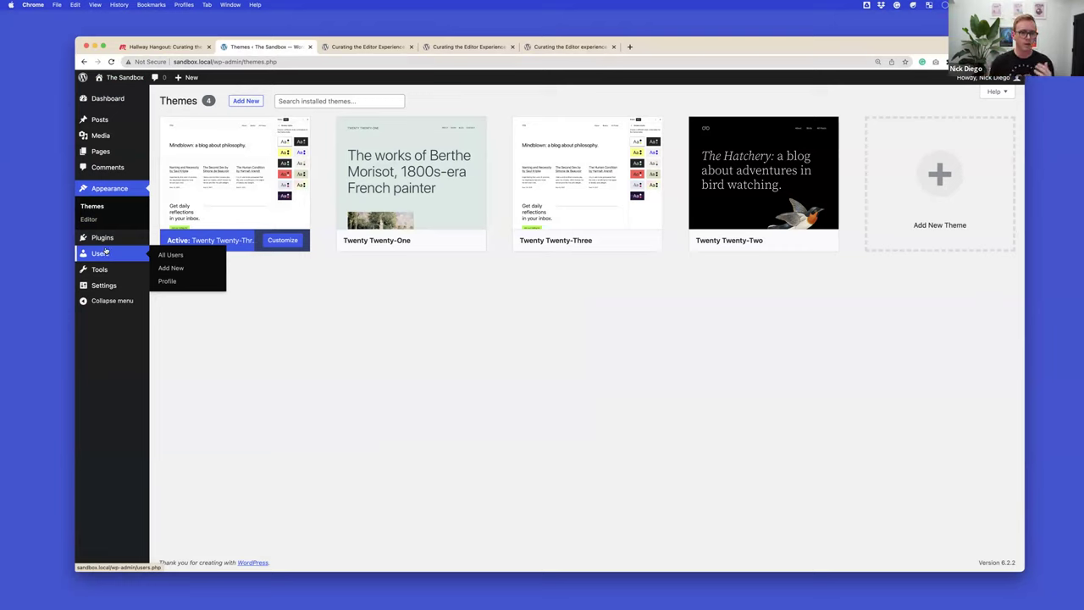
mouse_move(110, 238)
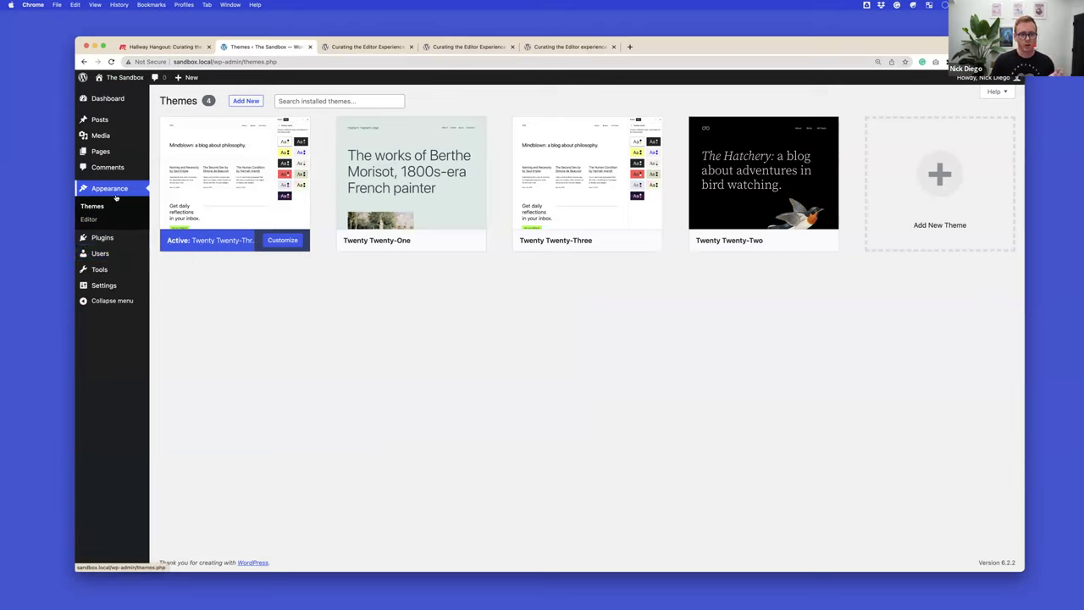
mouse_move(114, 158)
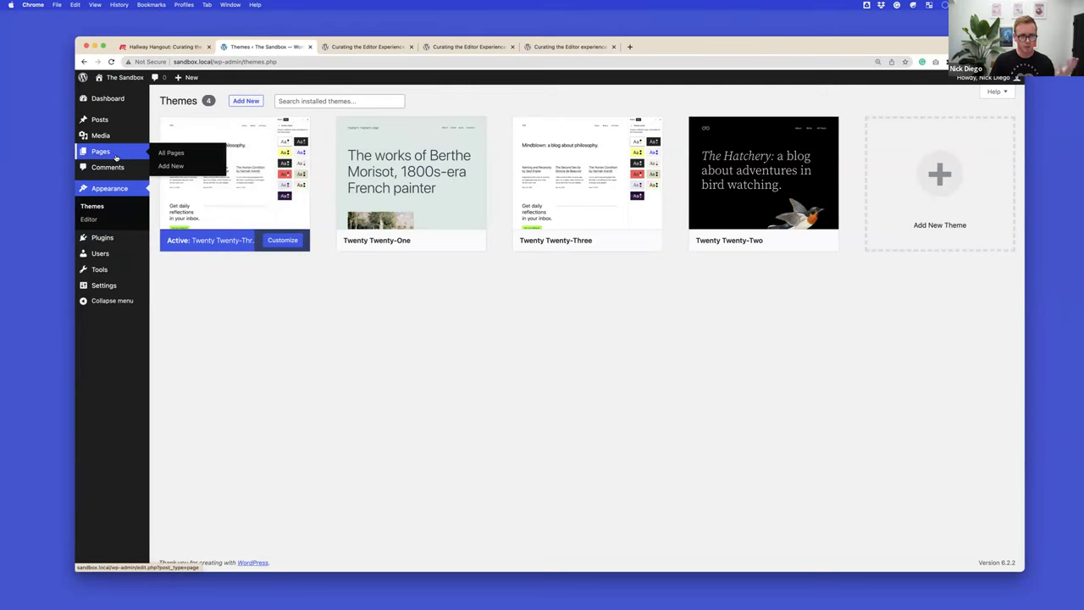
mouse_move(114, 134)
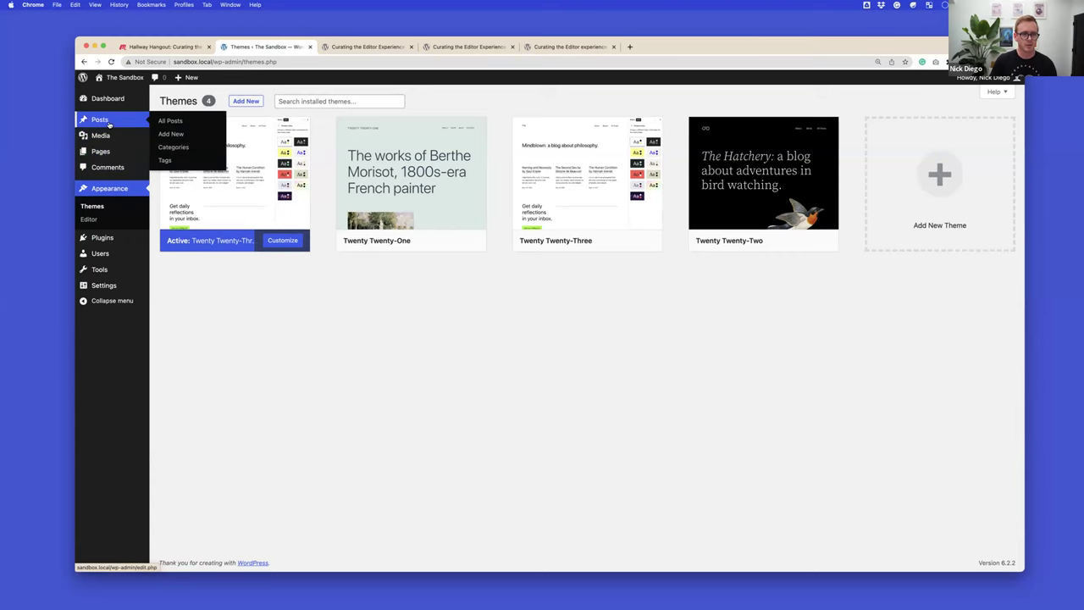
click(101, 151)
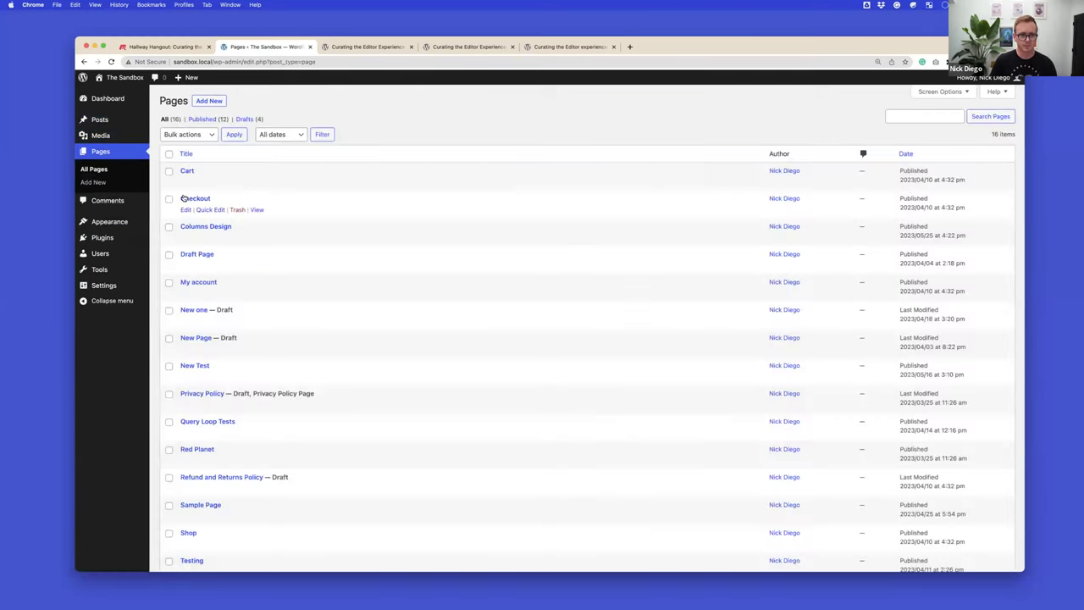
Open Sample Page in the block editor from the site's front end.
click(123, 88)
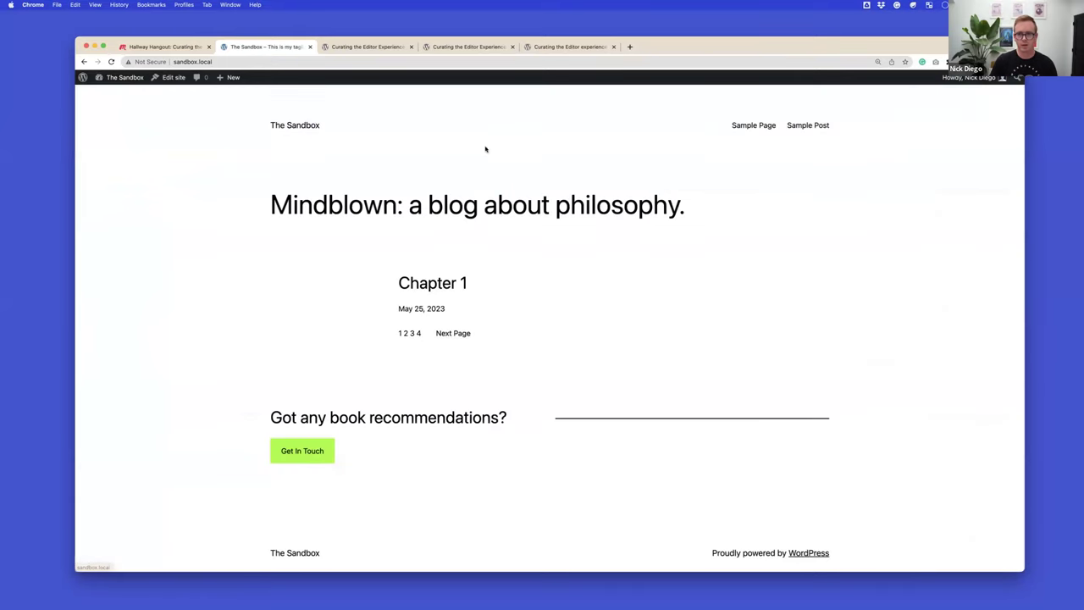
click(771, 125)
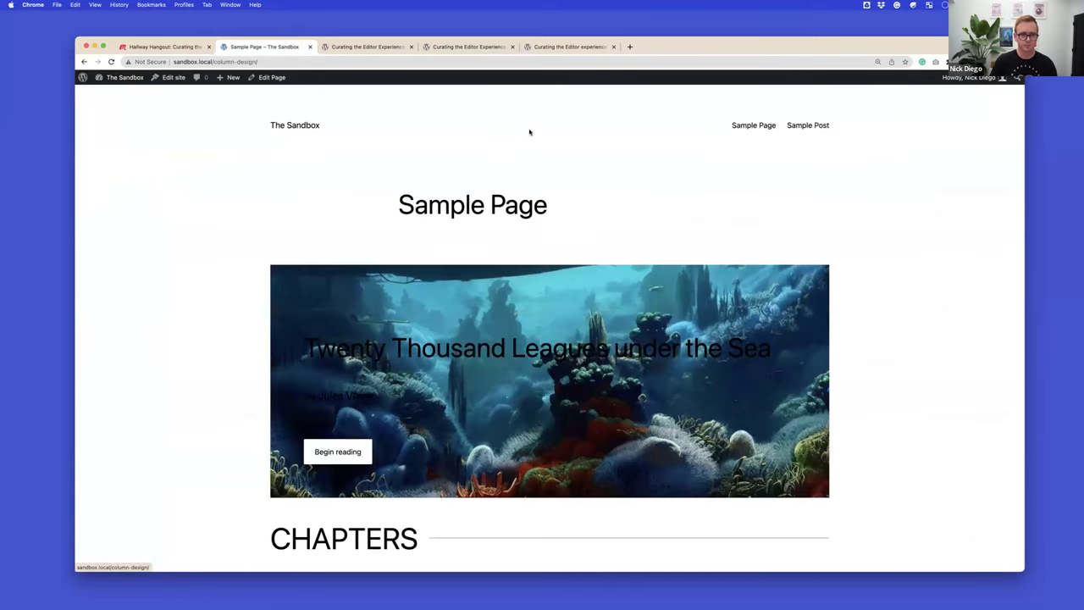
click(271, 78)
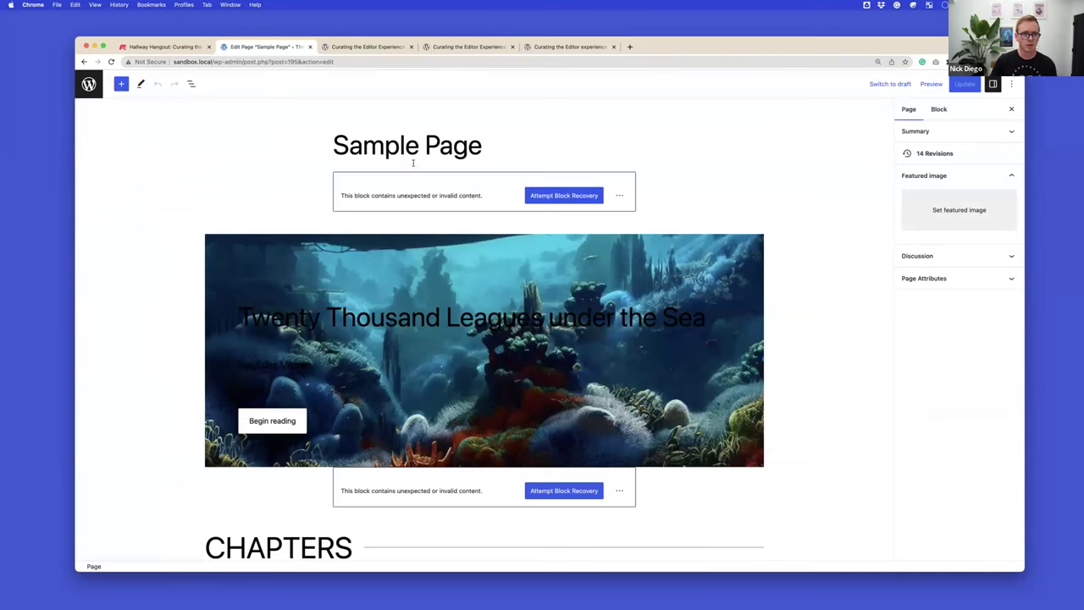
Activate the Gutenberg plugin on the Plugins screen.
click(89, 84)
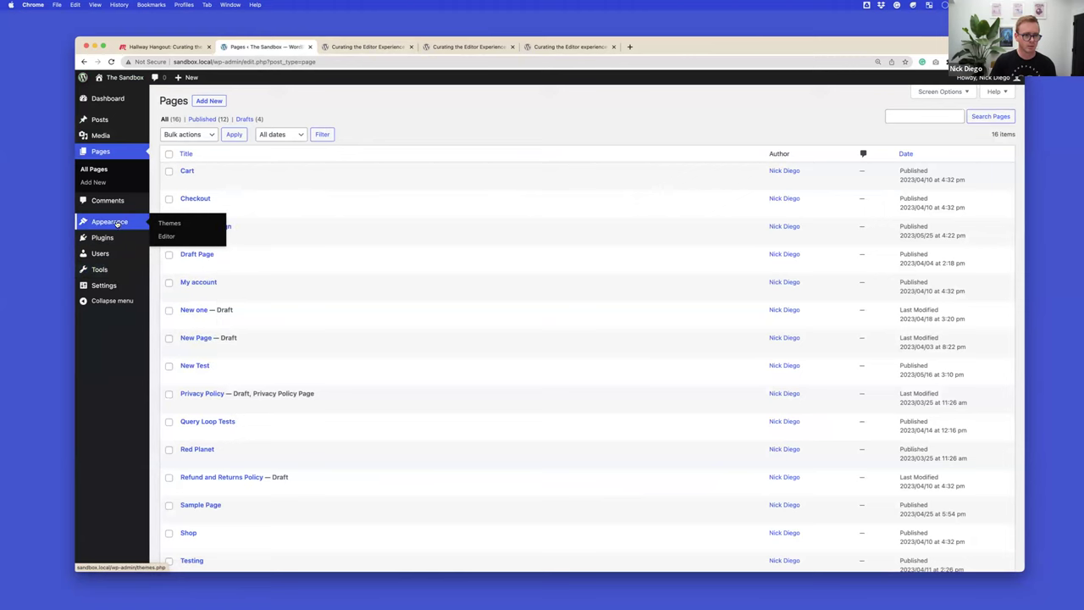
click(113, 238)
click(192, 215)
Reopen Sample Page in the block editor, now free of invalid-content errors.
click(126, 77)
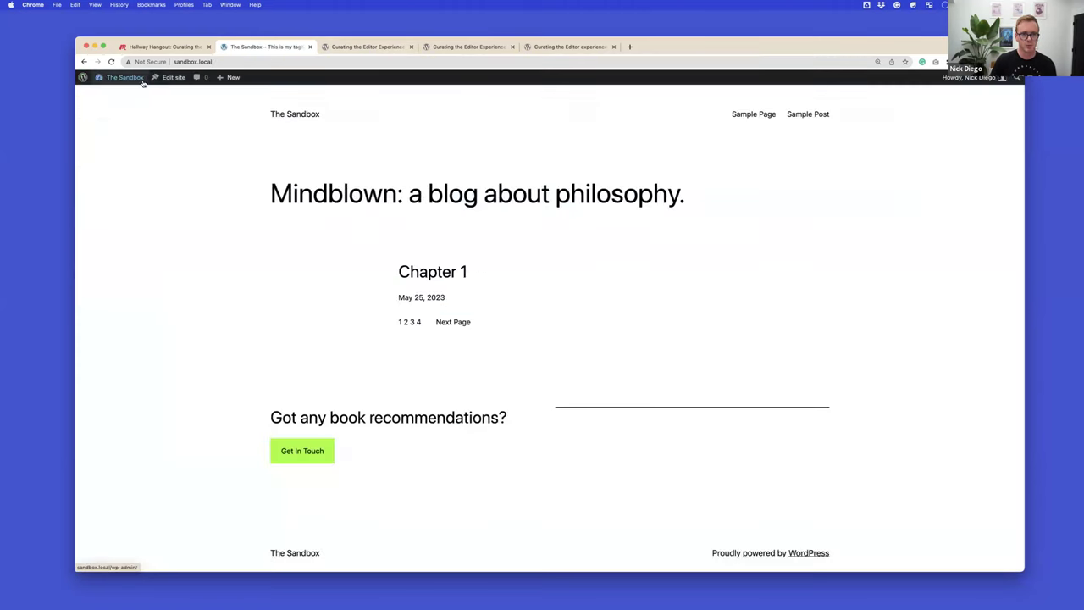
click(746, 116)
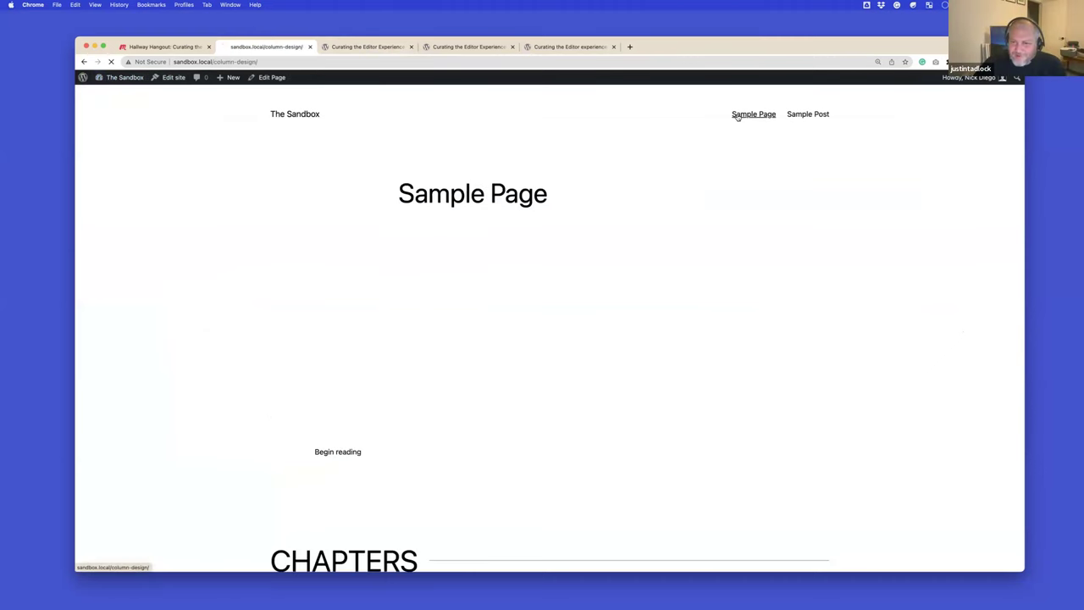
click(272, 78)
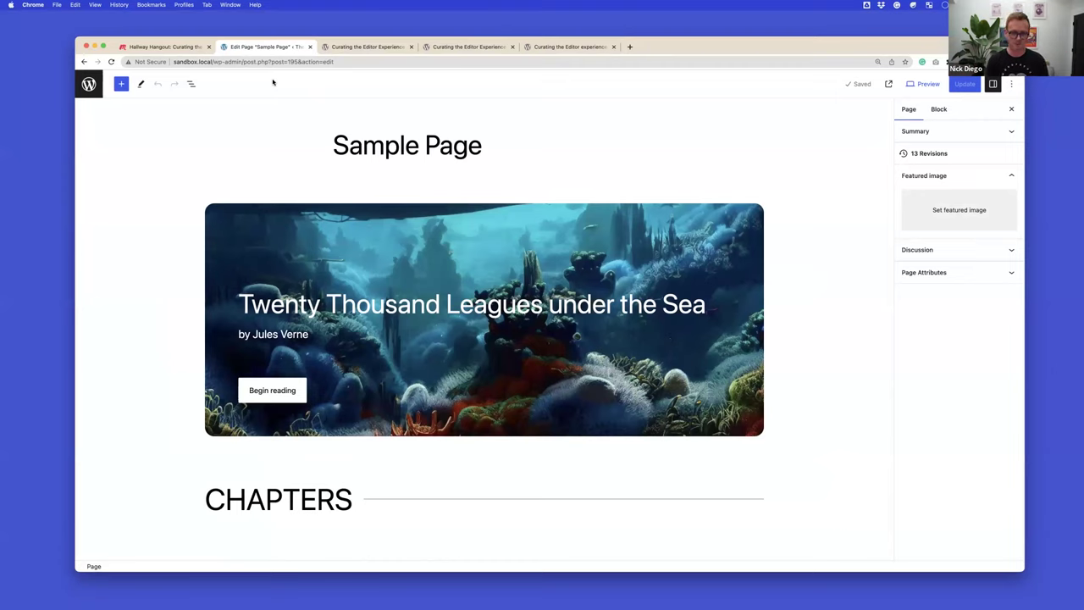
Show Sample Page in List View and expand Columns into its three Columns, selecting the first.
scroll(322, 150, down, 5)
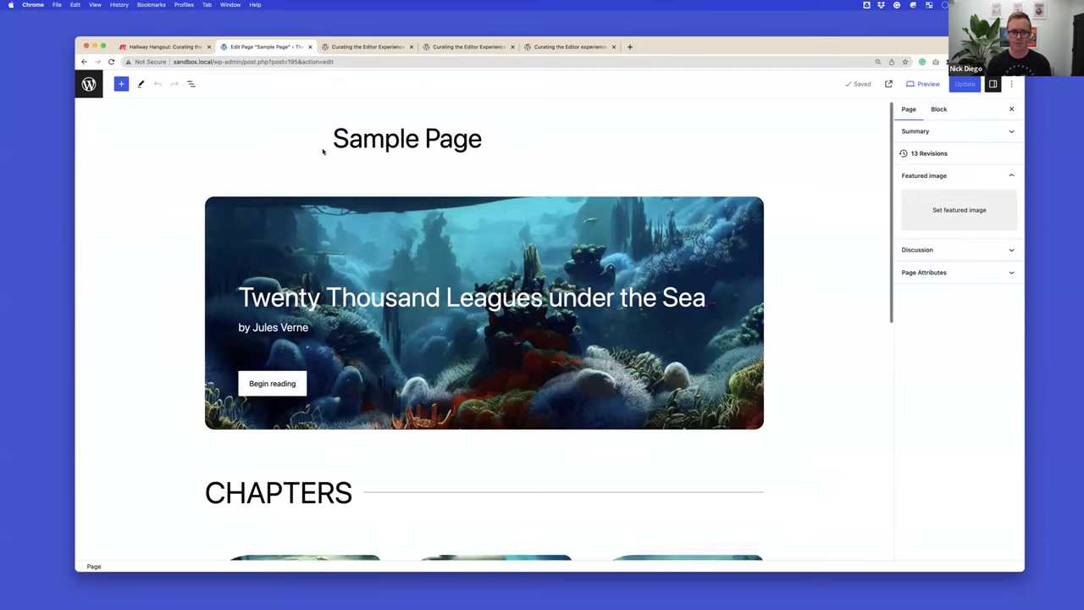
scroll(321, 151, up, 5)
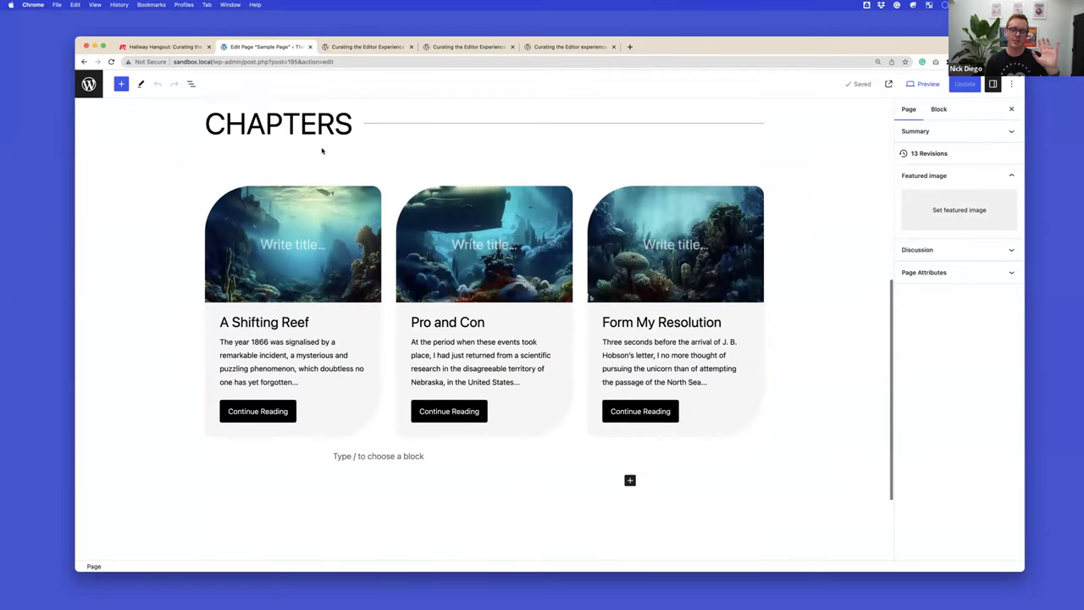
scroll(321, 146, up, 1)
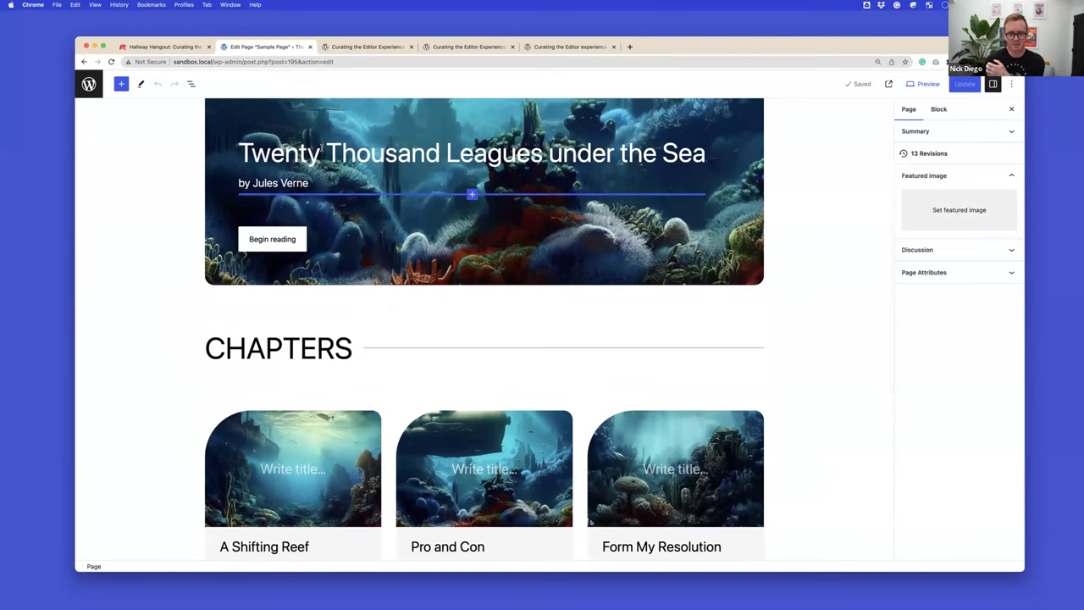
scroll(323, 148, down, 6)
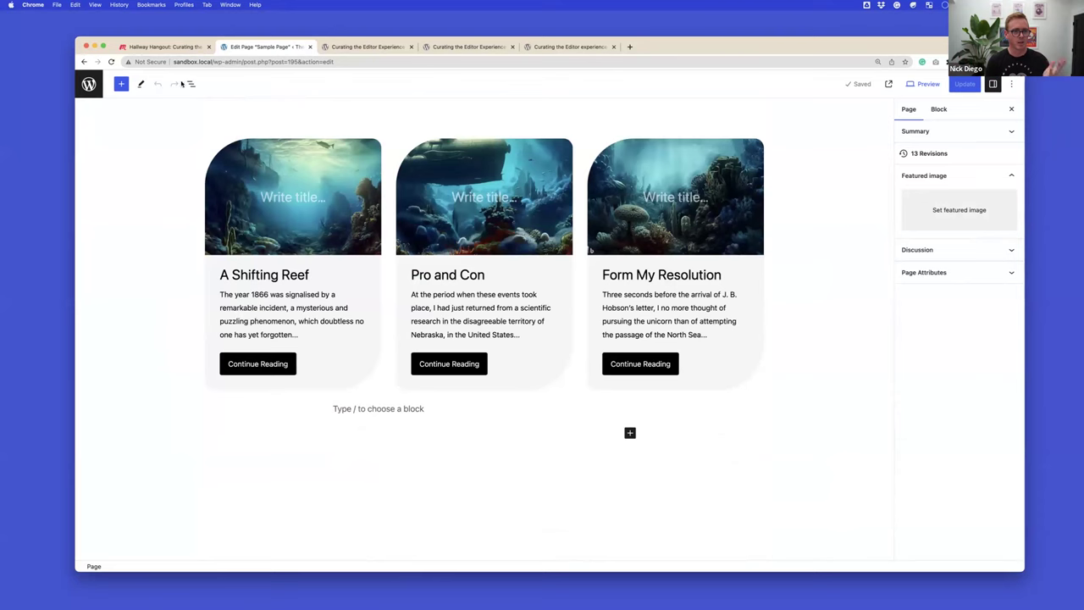
click(190, 83)
click(82, 217)
click(126, 234)
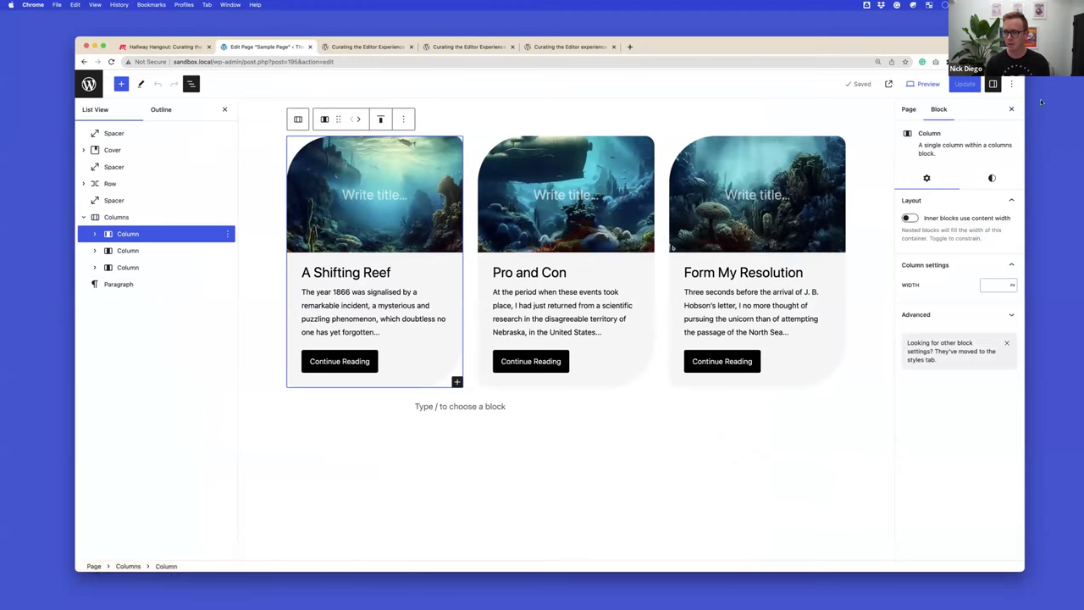
Review the column's custom padding and the third card cover's Minimum Height unit options.
click(991, 178)
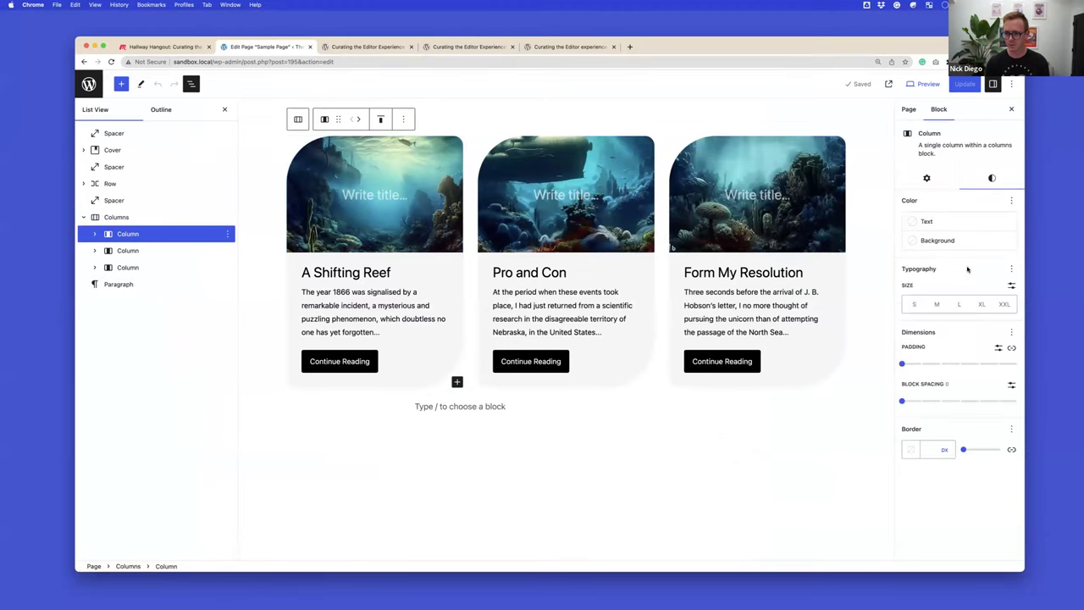
click(999, 347)
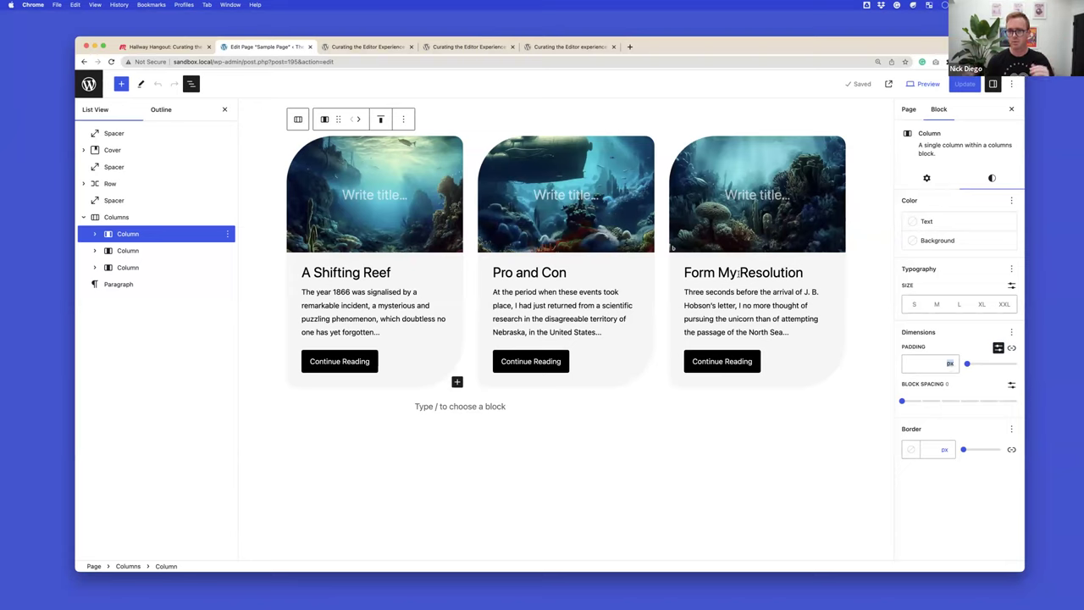
click(698, 171)
scroll(979, 331, down, 3)
scroll(978, 330, up, 3)
click(991, 177)
scroll(965, 339, down, 4)
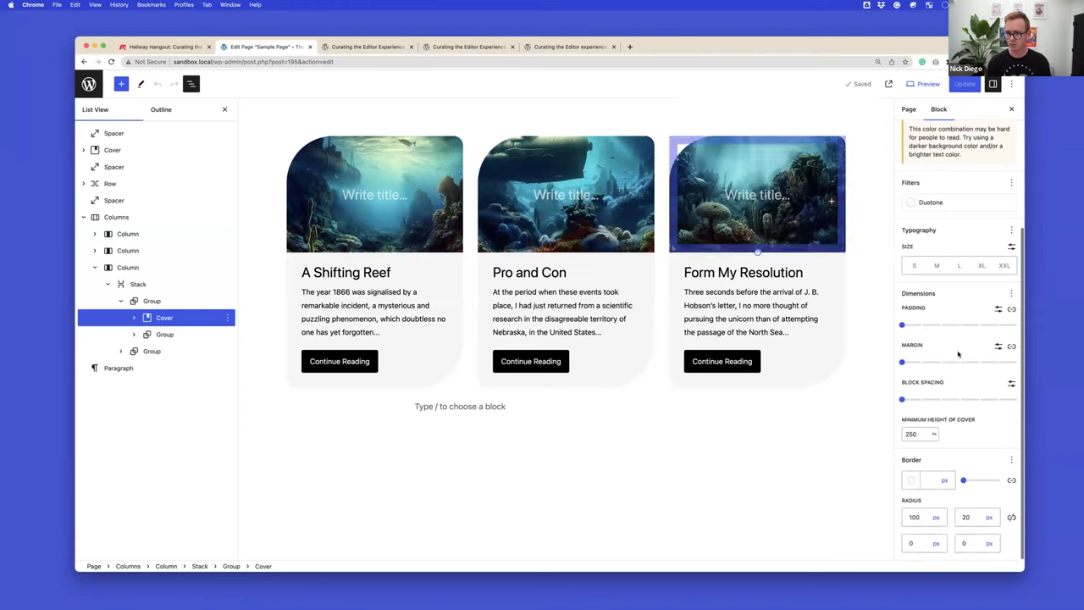
click(933, 435)
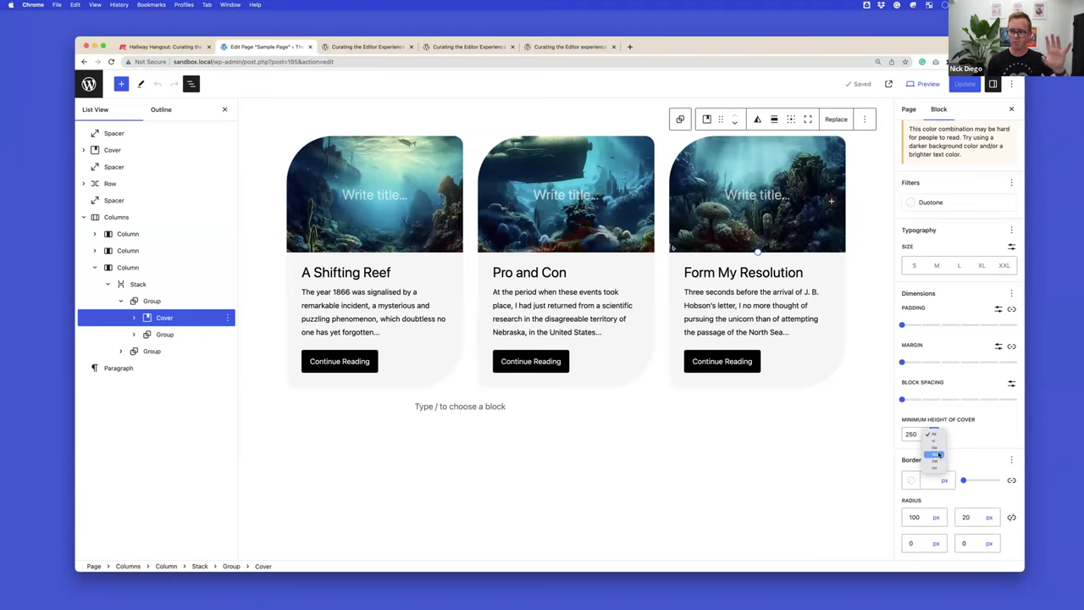
click(938, 467)
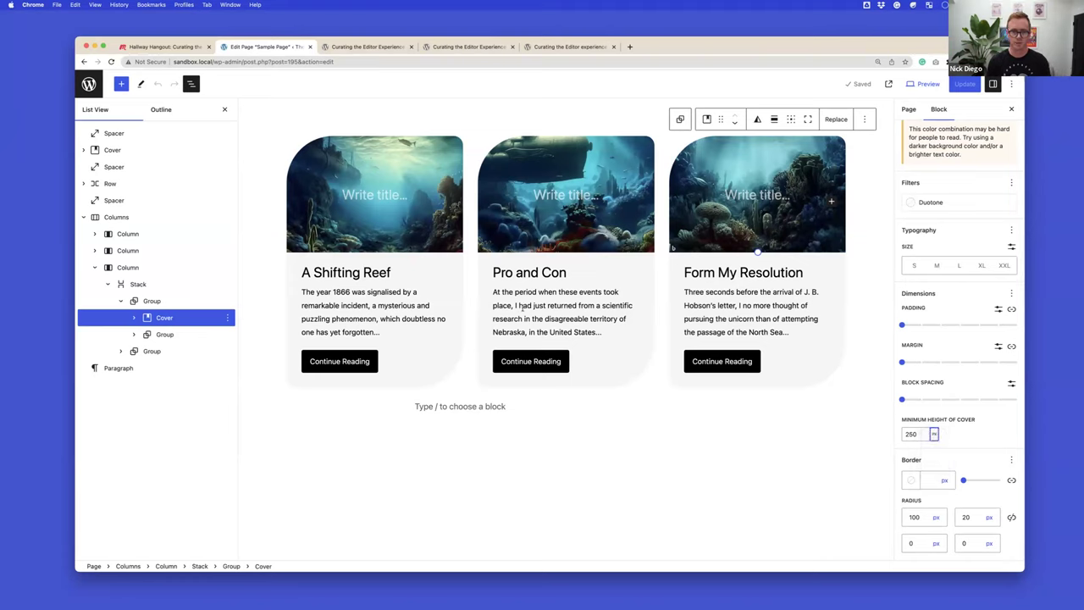
Select the third card's column, then return to the theme.json section of the curation guide.
click(142, 270)
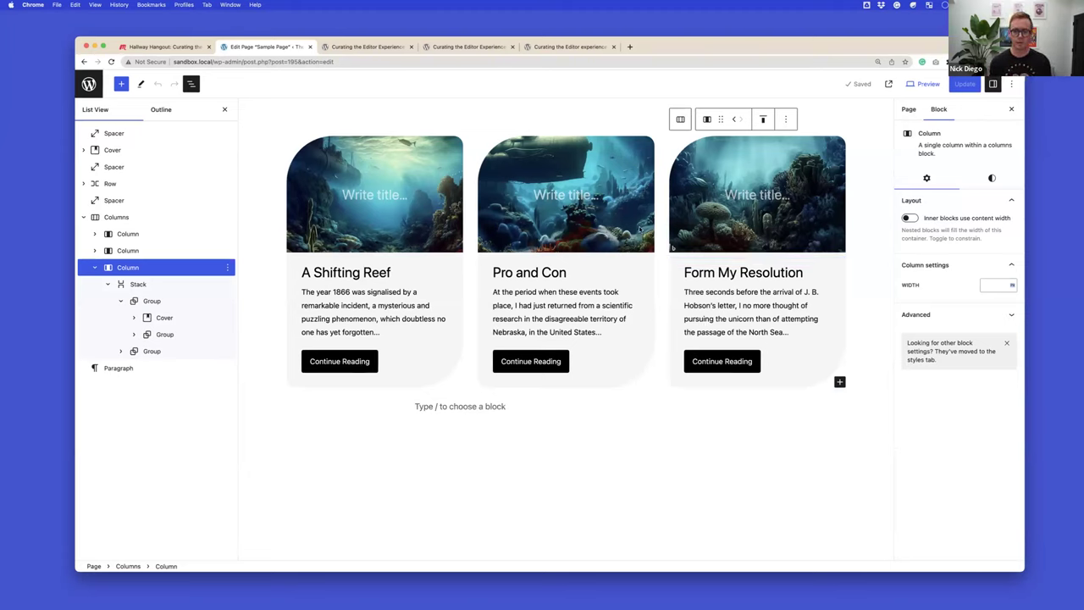
click(356, 47)
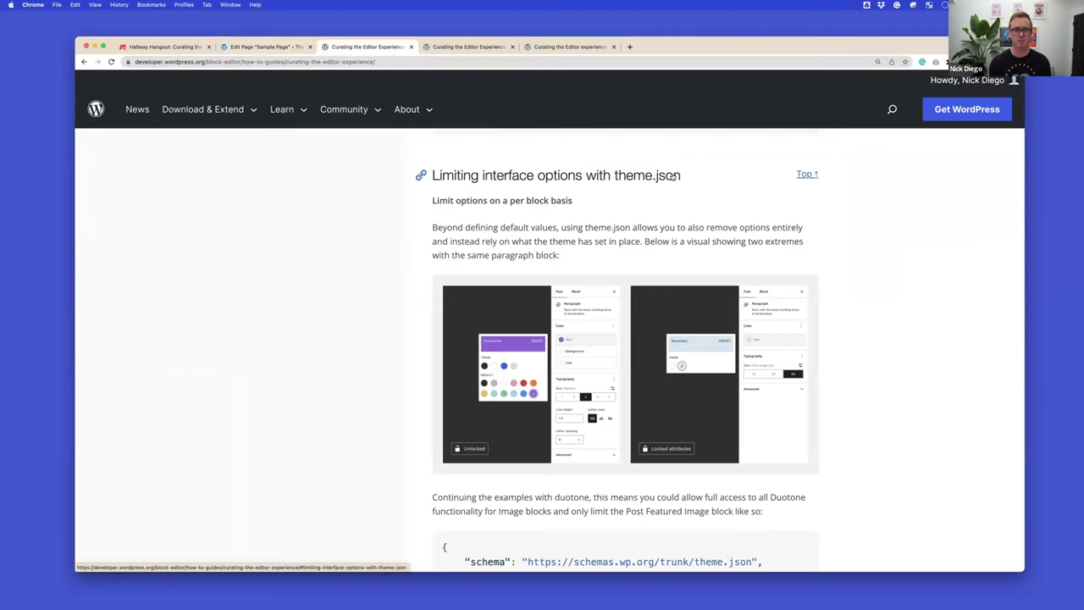
key(ctrl+Right)
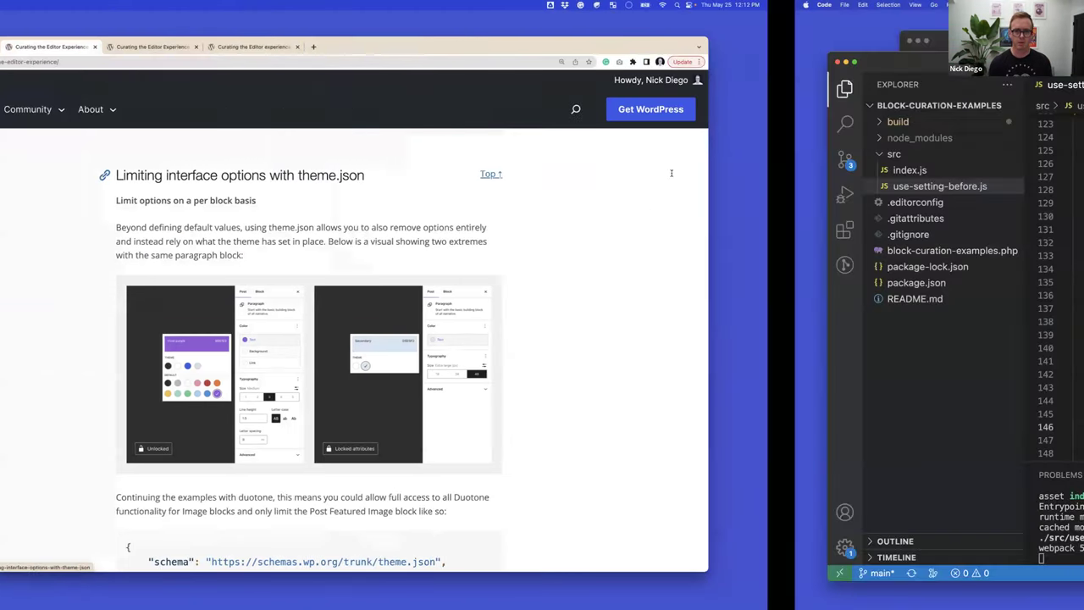
Show tt3-sandbox theme.json with its file tree and highlight the six global spacing units.
key(super+grave)
scroll(489, 118, up, 4)
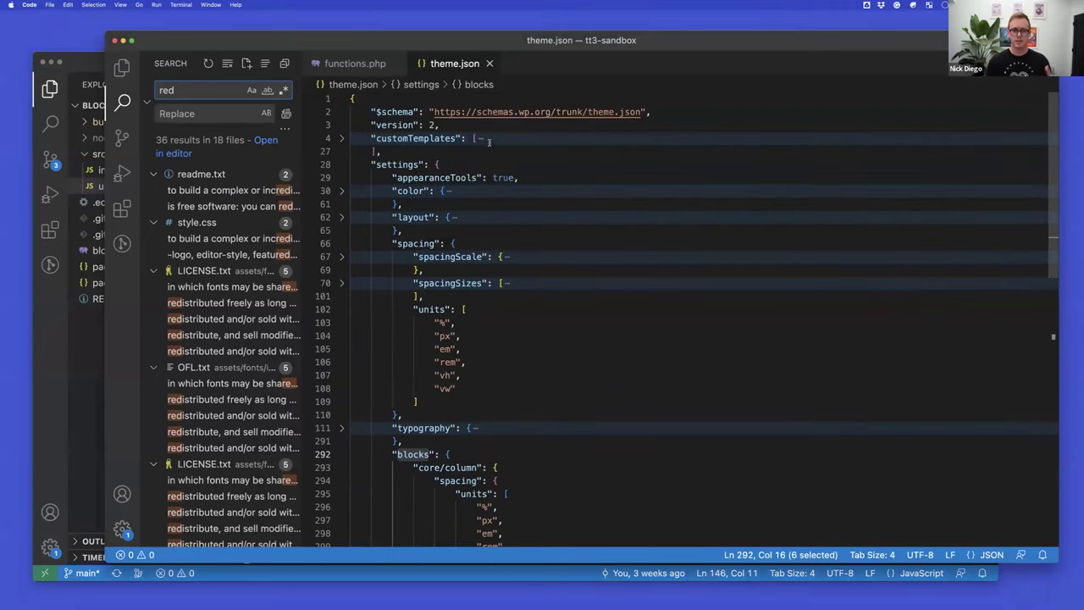
drag(305, 96, 268, 98)
click(122, 68)
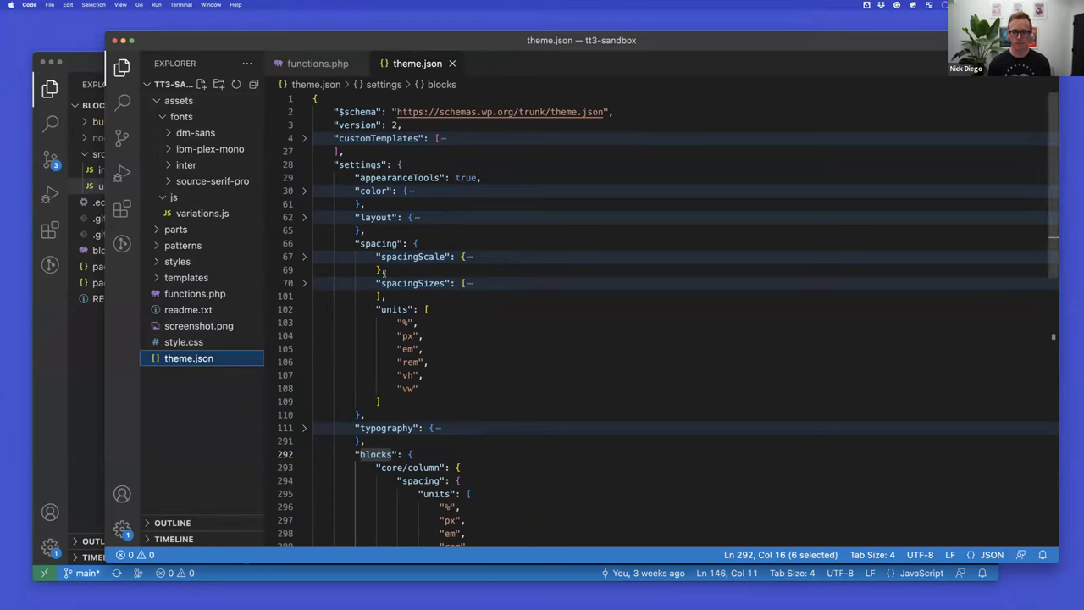
mouse_move(405, 286)
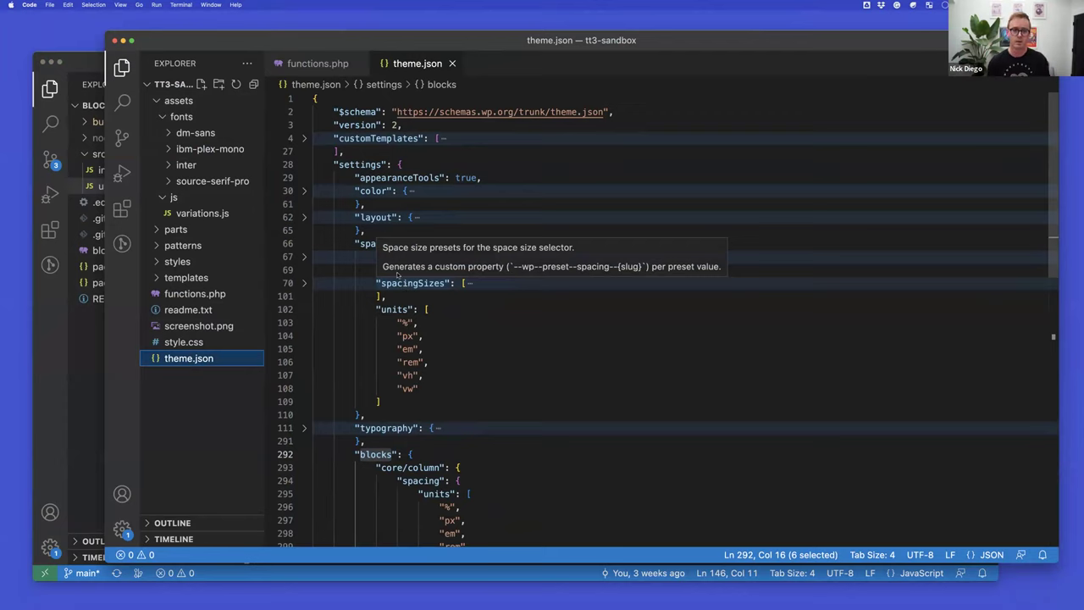
scroll(413, 284, down, 4)
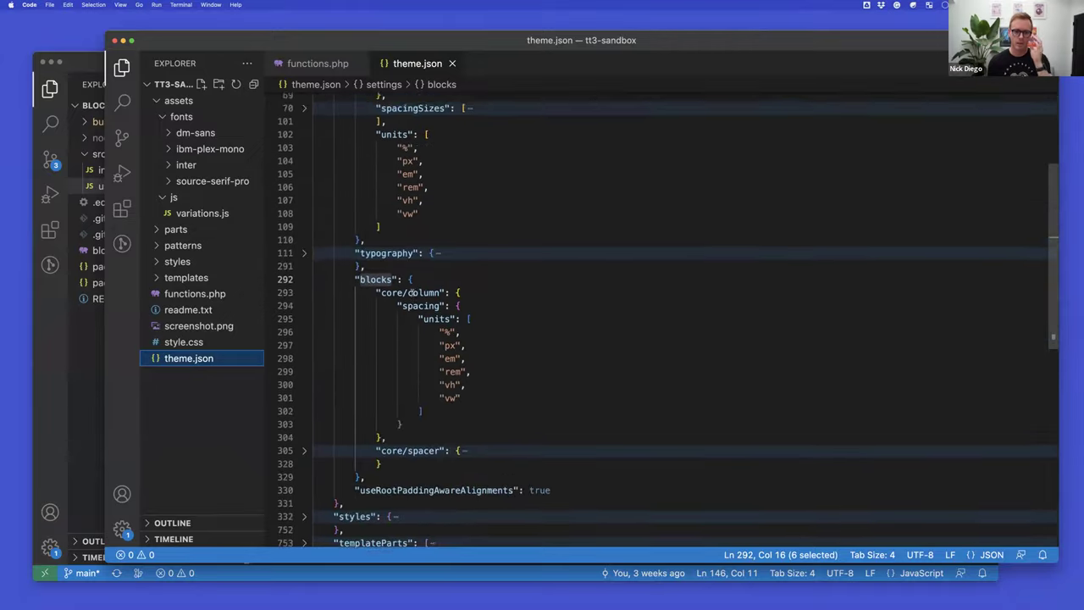
scroll(383, 244, up, 4)
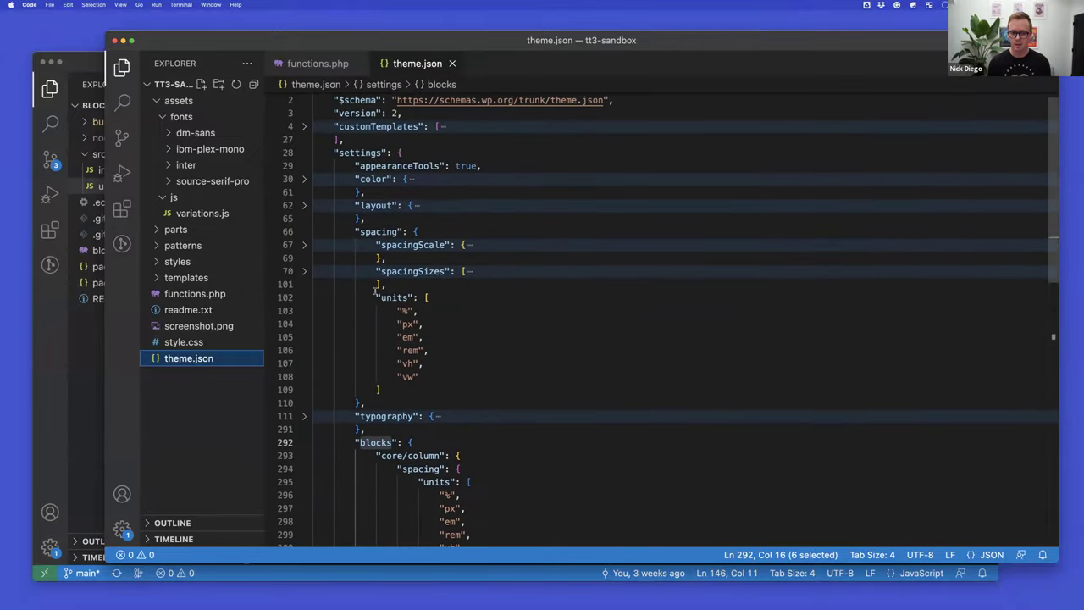
drag(376, 297, 421, 379)
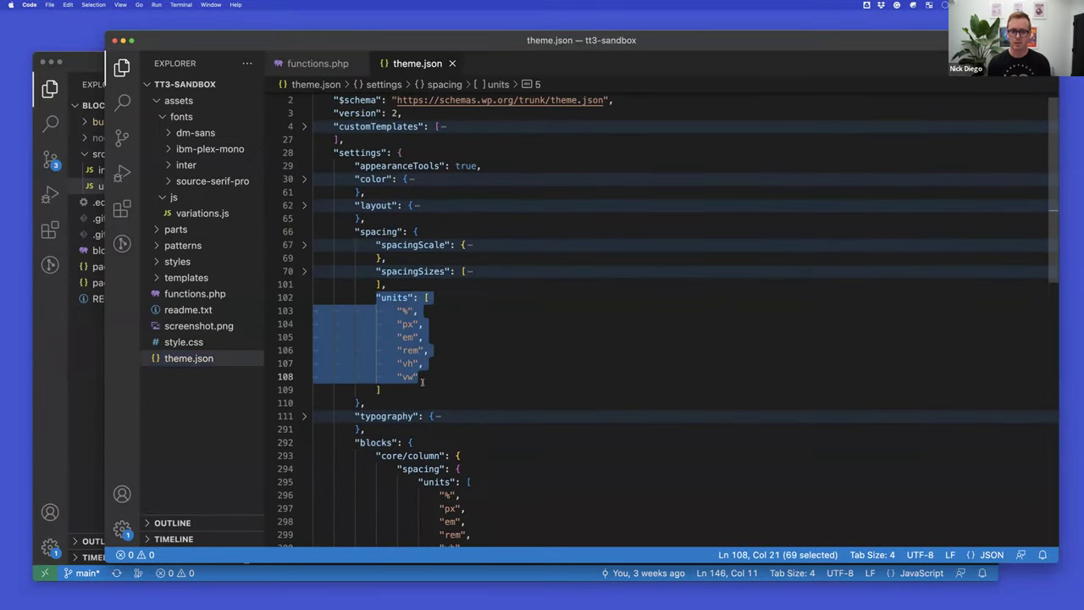
scroll(420, 381, up, 1)
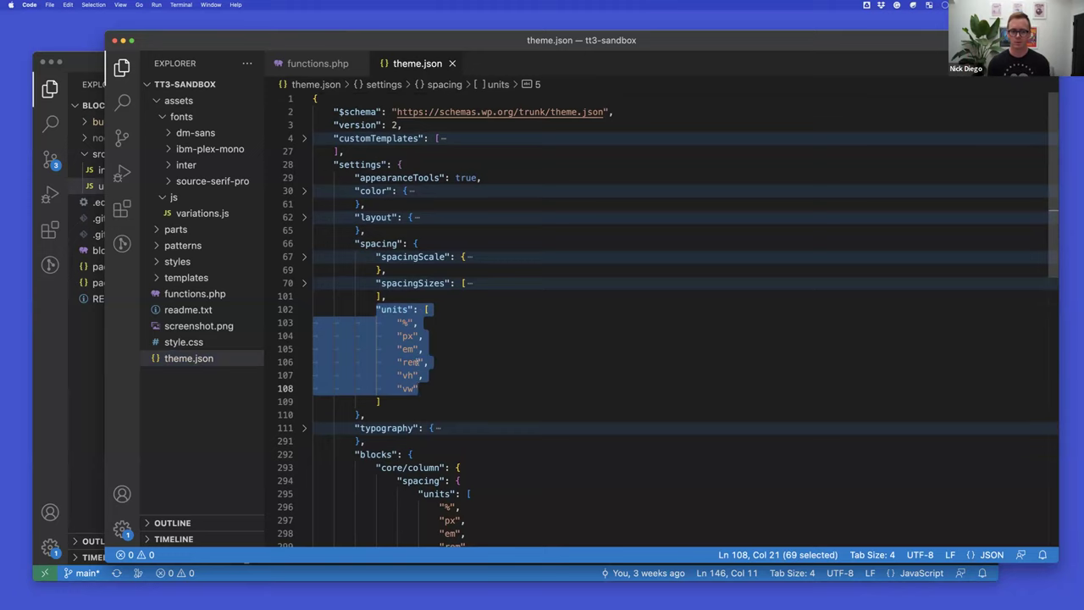
Delete the "%" unit from theme.json's core/column spacing units list.
scroll(417, 361, down, 5)
click(354, 273)
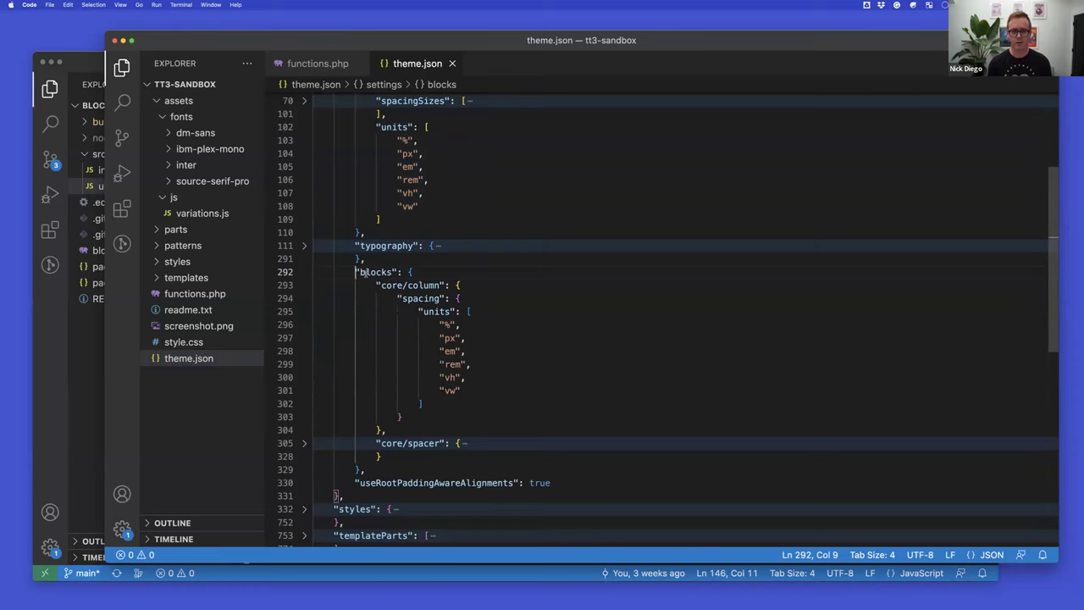
click(437, 324)
drag(437, 324, 462, 325)
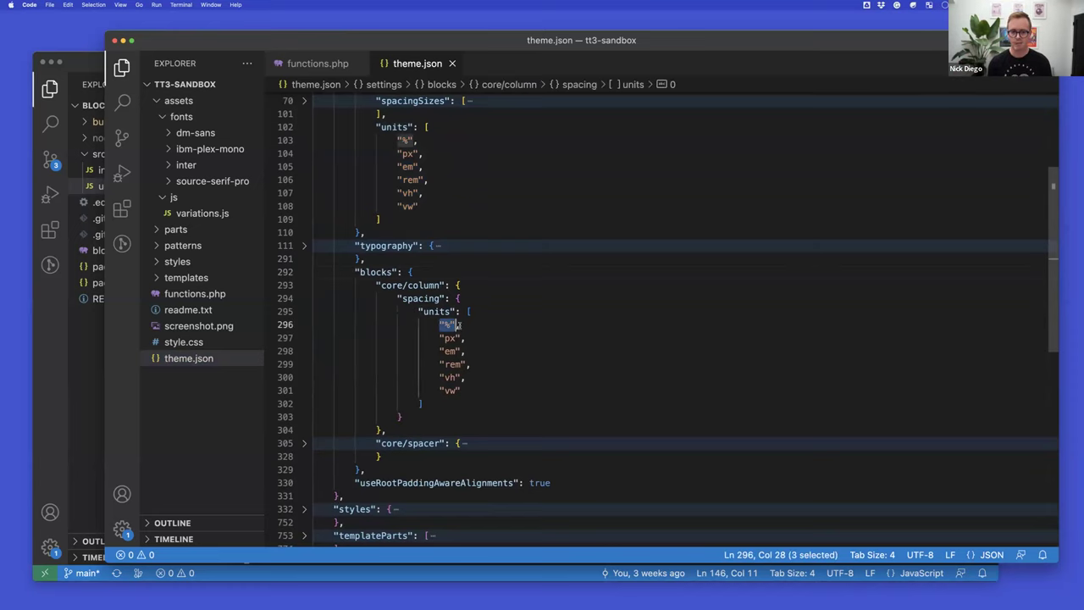
scroll(457, 339, down, 1)
key(BackSpace)
Remove "em", "rem", "vh", "vw" and the trailing comma, leaving only "px".
drag(465, 383, 315, 342)
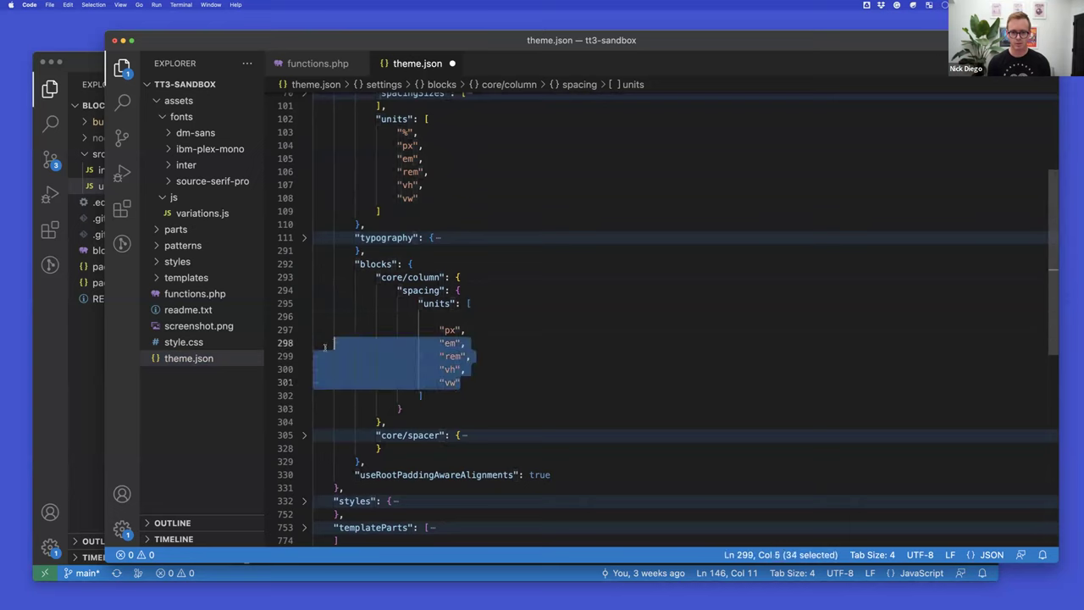
key(BackSpace)
key(BackSpace)
click(450, 315)
key(BackSpace)
key(BackSpace)
key(BackSpace)
key(BackSpace)
key(BackSpace)
key(BackSpace)
key(BackSpace)
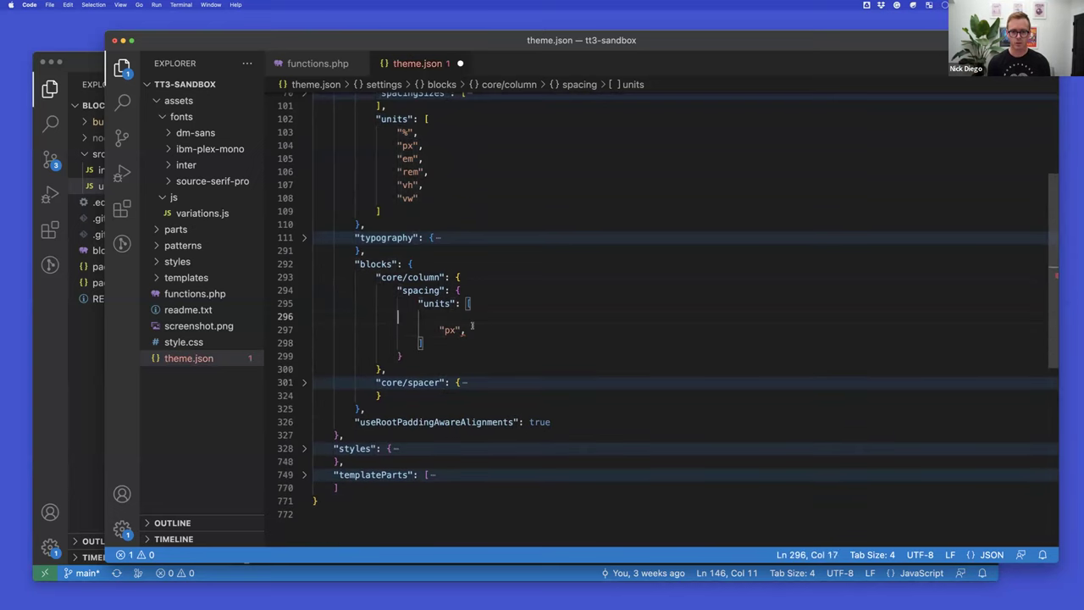
click(464, 317)
key(BackSpace)
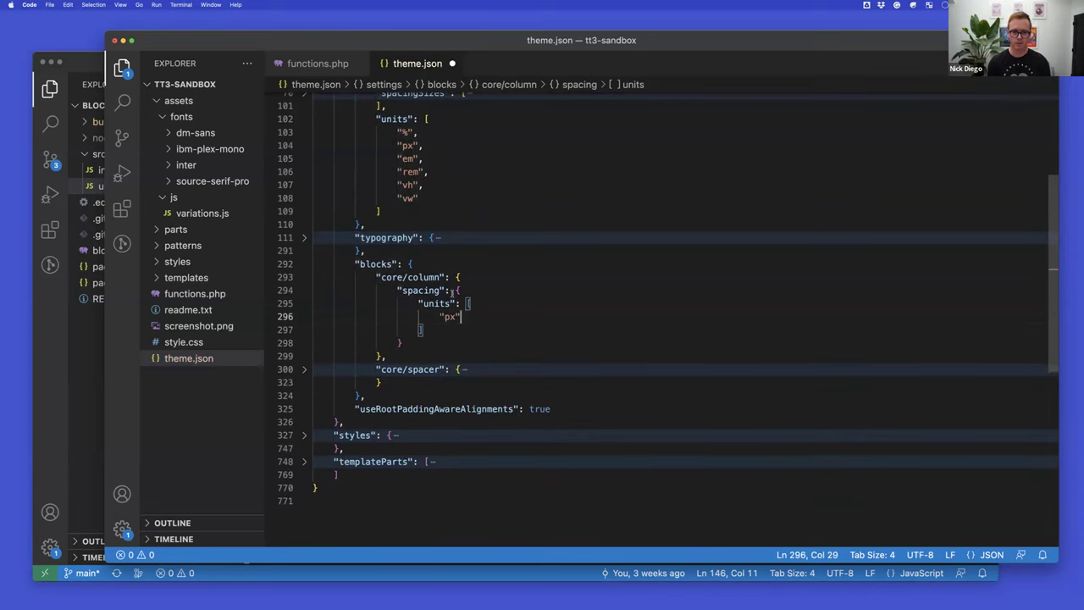
drag(353, 263, 440, 276)
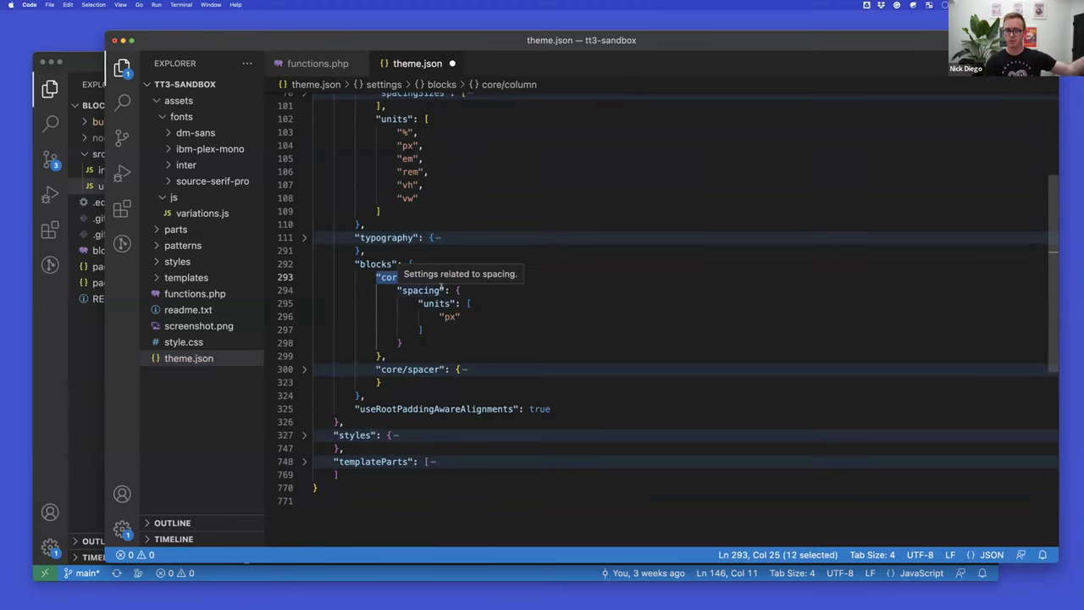
scroll(432, 166, up, 1)
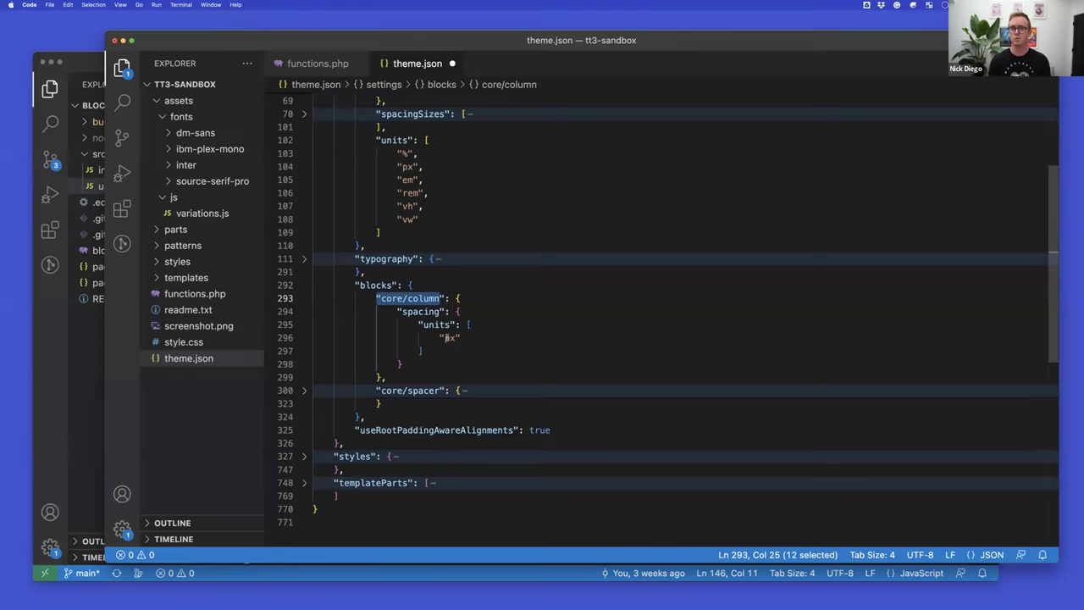
Switch Spaces back to Chrome's 'Limiting interface options with theme.json' section.
key(ctrl+Left)
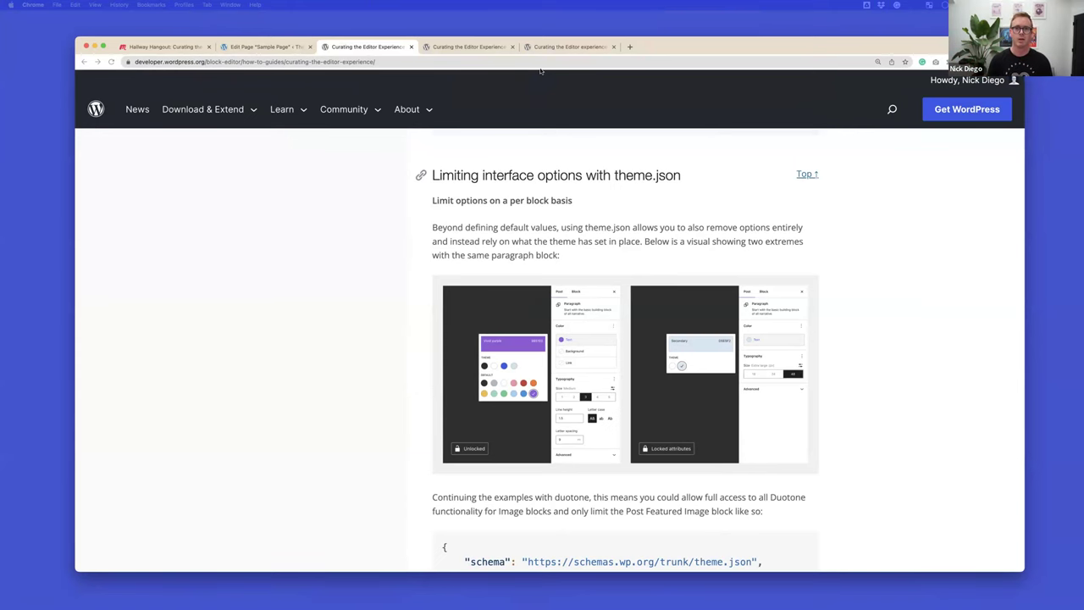
Read the client-side filters post to the restrictColumnSpacingSettings example, then return to Sample Page's editor.
click(564, 47)
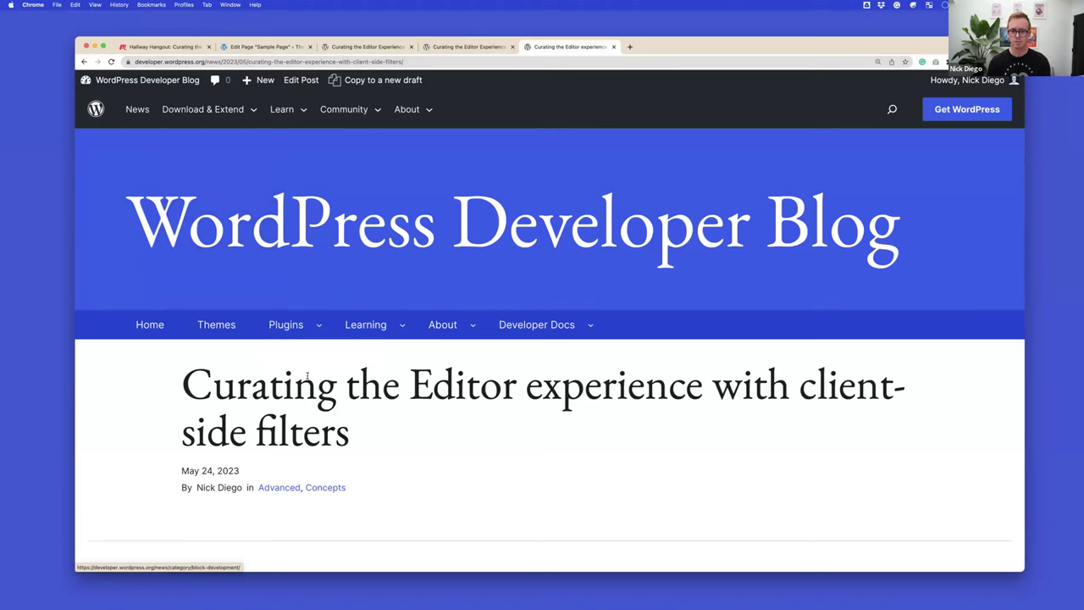
scroll(342, 386, down, 5)
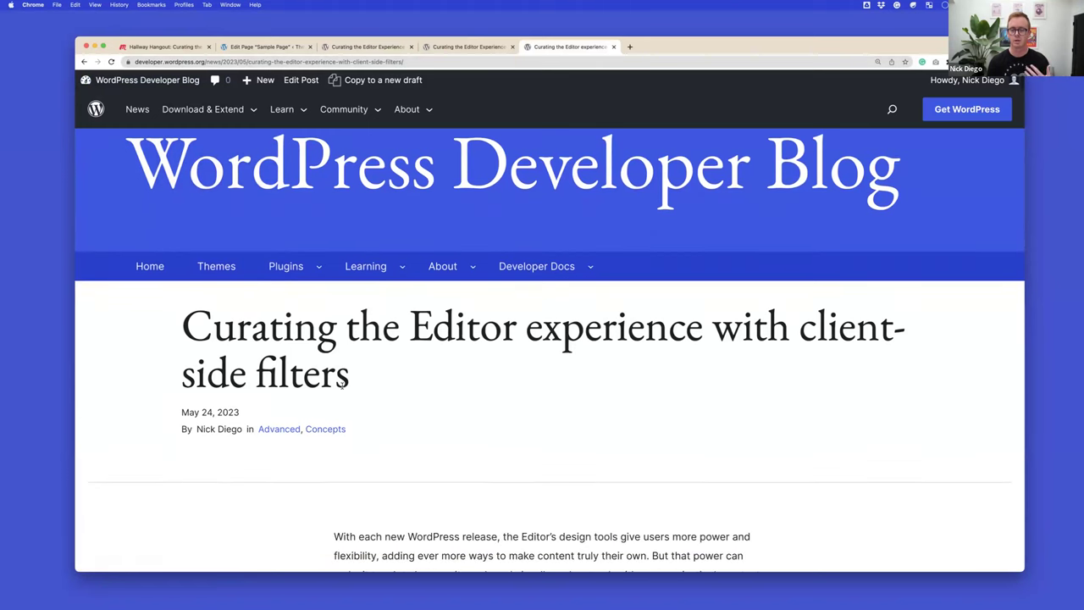
scroll(342, 386, down, 6)
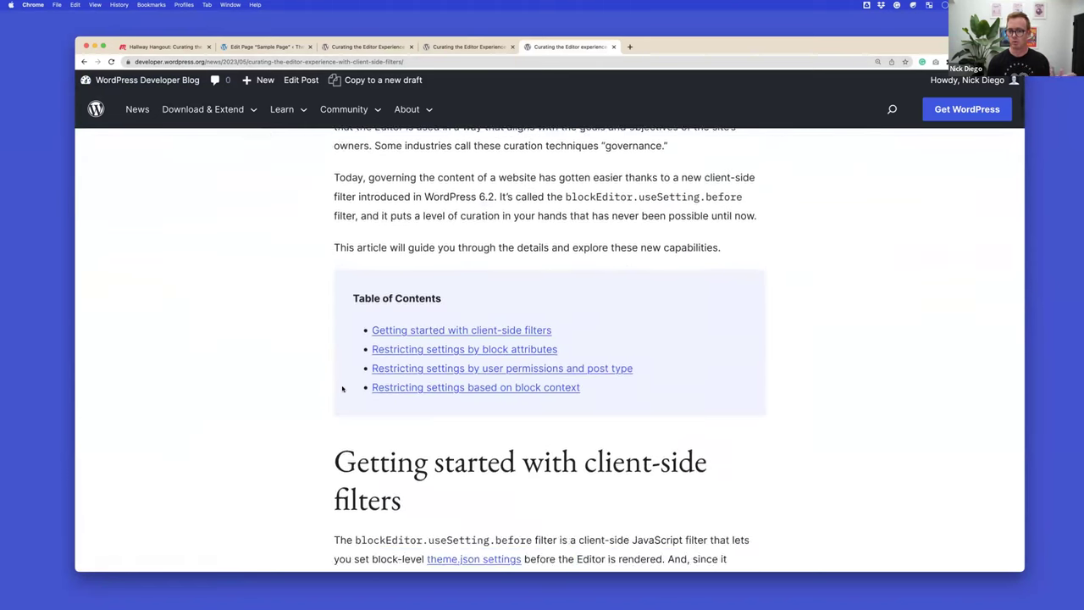
scroll(342, 386, down, 11)
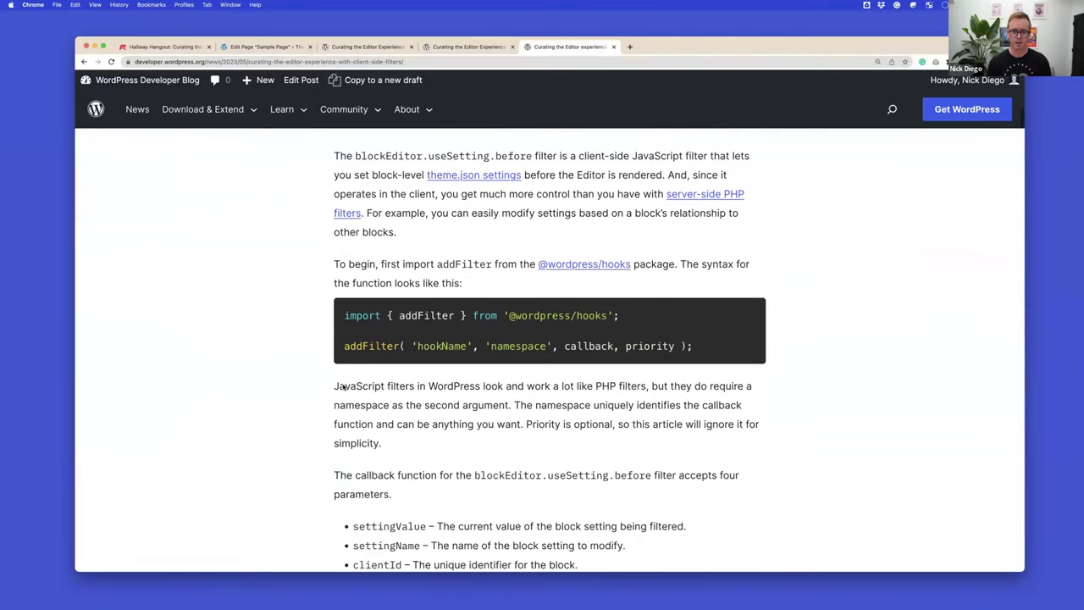
scroll(344, 387, up, 1)
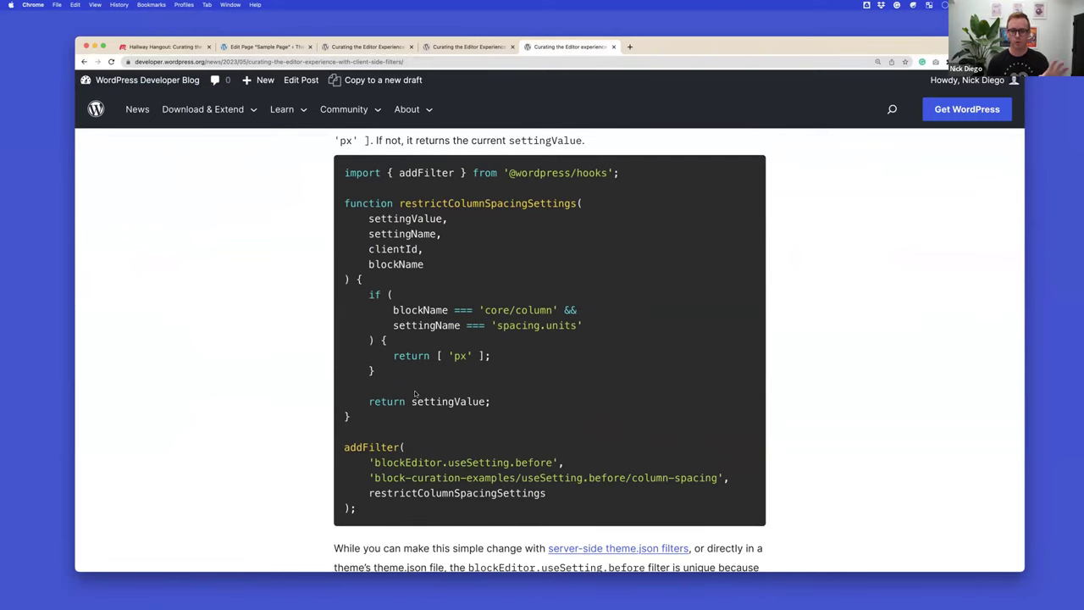
scroll(415, 394, up, 1)
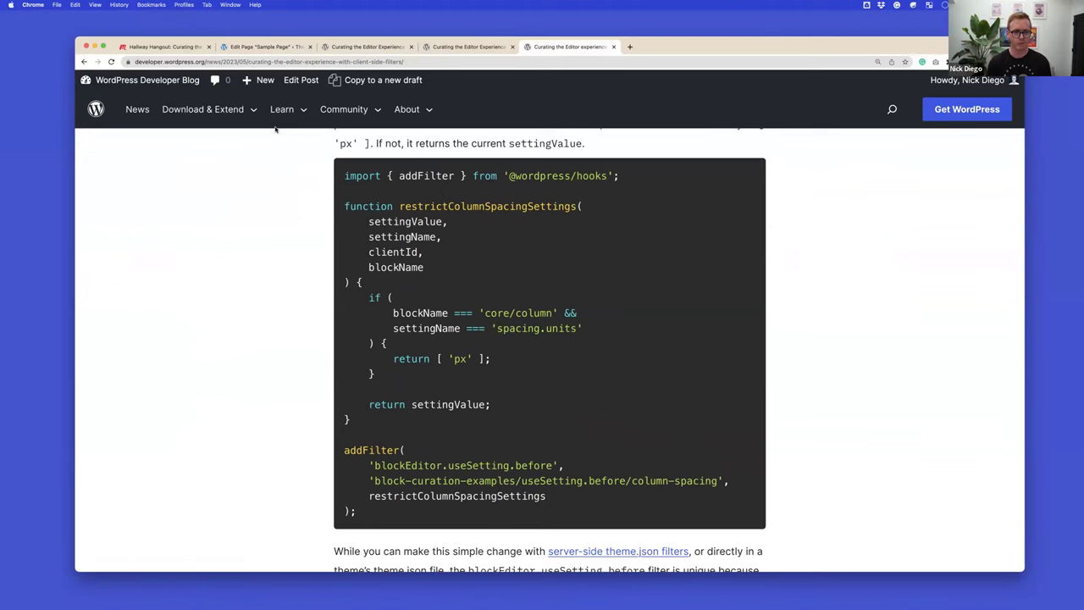
click(247, 48)
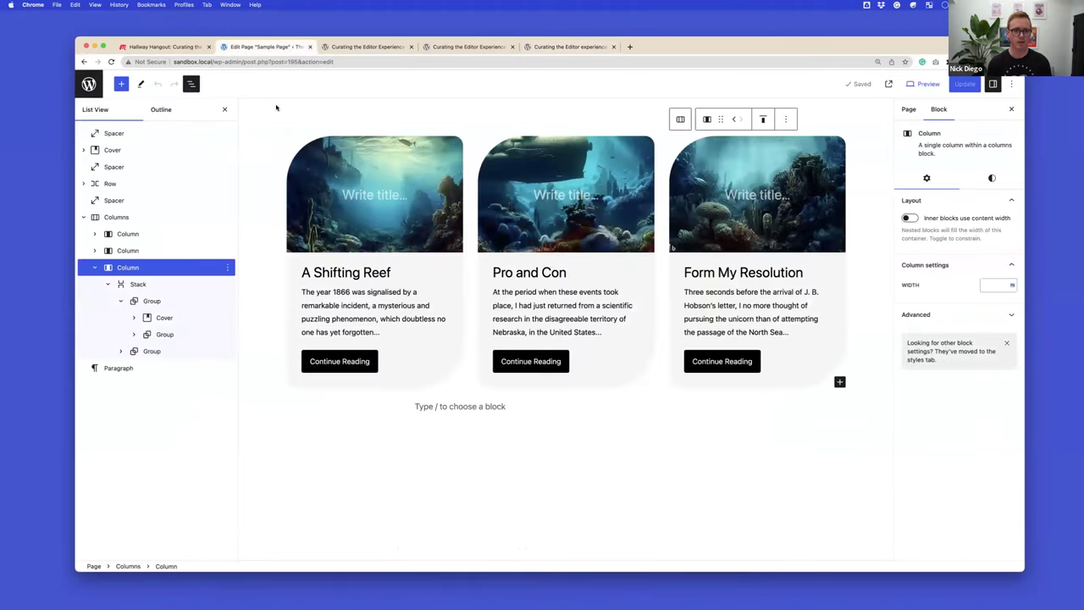
Exit the page editor and show the Plugins list with Block Curation Examples active.
click(90, 85)
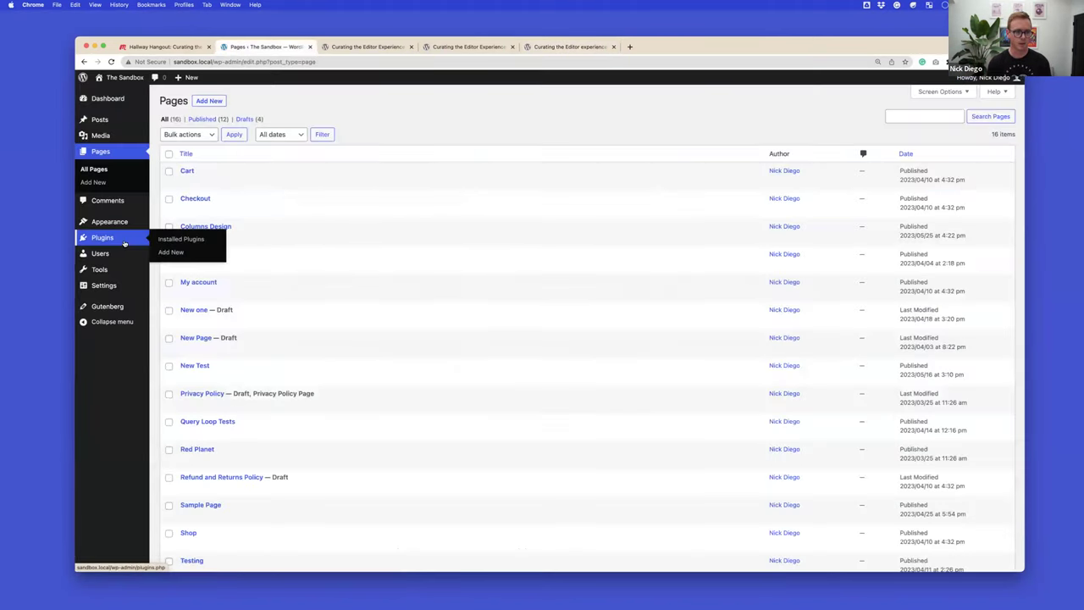
click(125, 244)
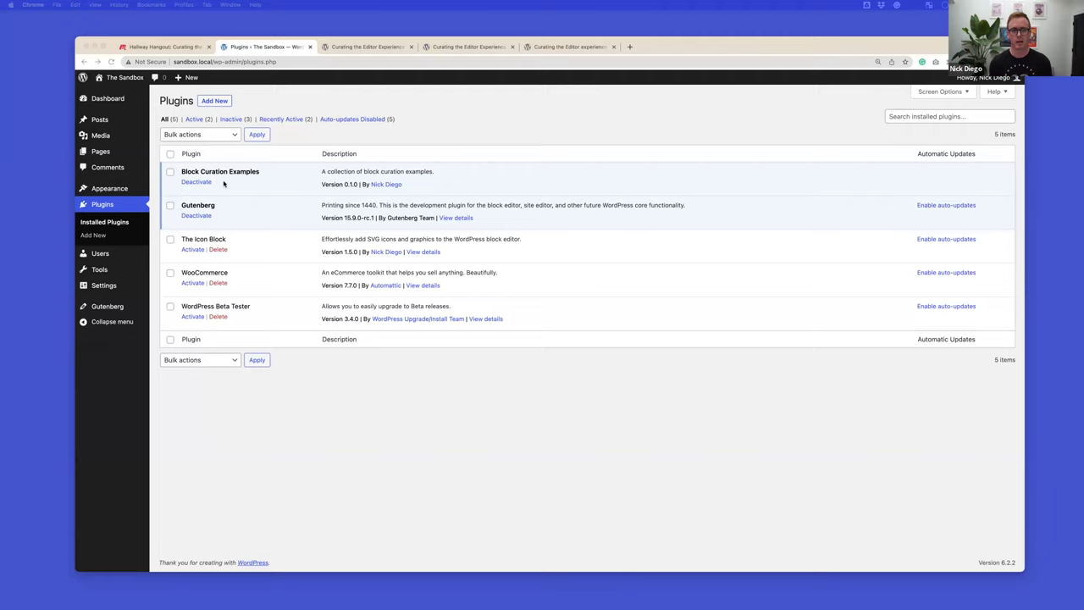
key(ctrl+Right)
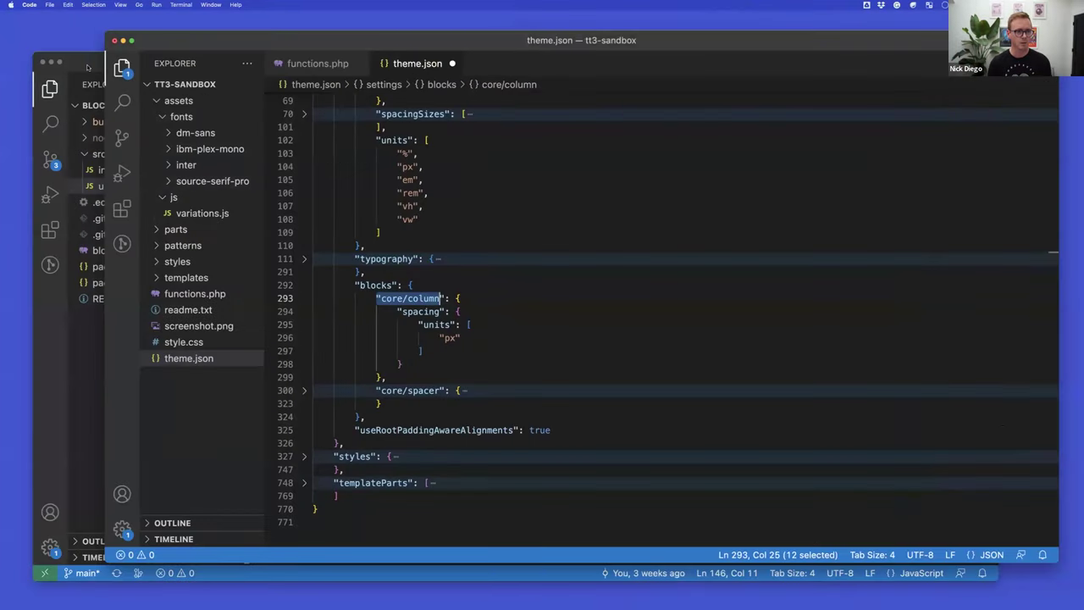
In use-setting-before.js, highlight the addFilter call and its blockEditor.useSetting.before hook name.
key(super+grave)
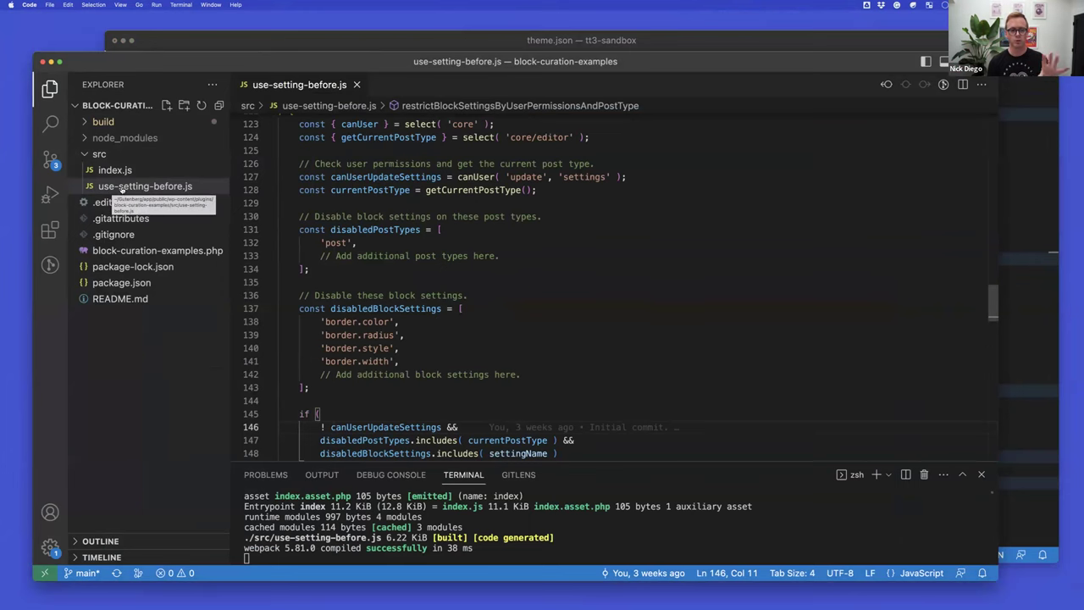
scroll(313, 188, up, 10)
scroll(312, 187, up, 10)
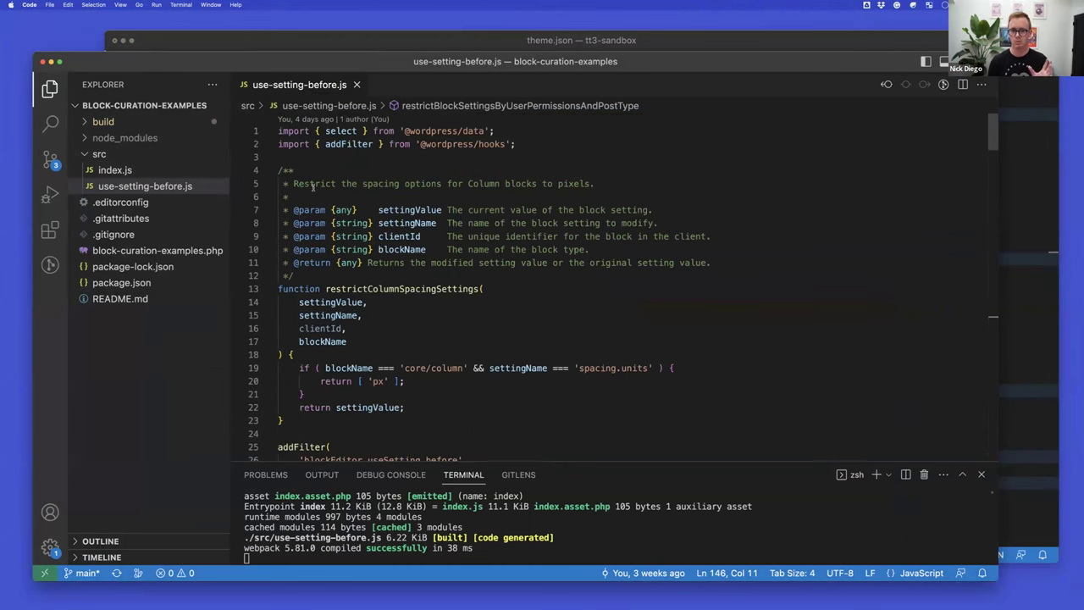
scroll(313, 188, down, 3)
scroll(313, 188, up, 2)
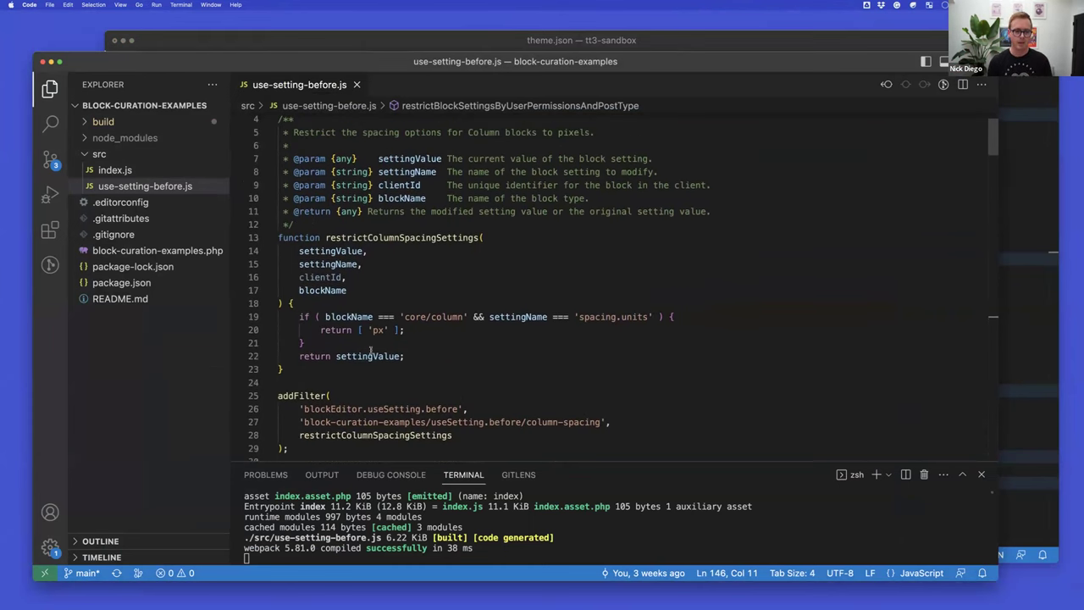
scroll(370, 349, down, 1)
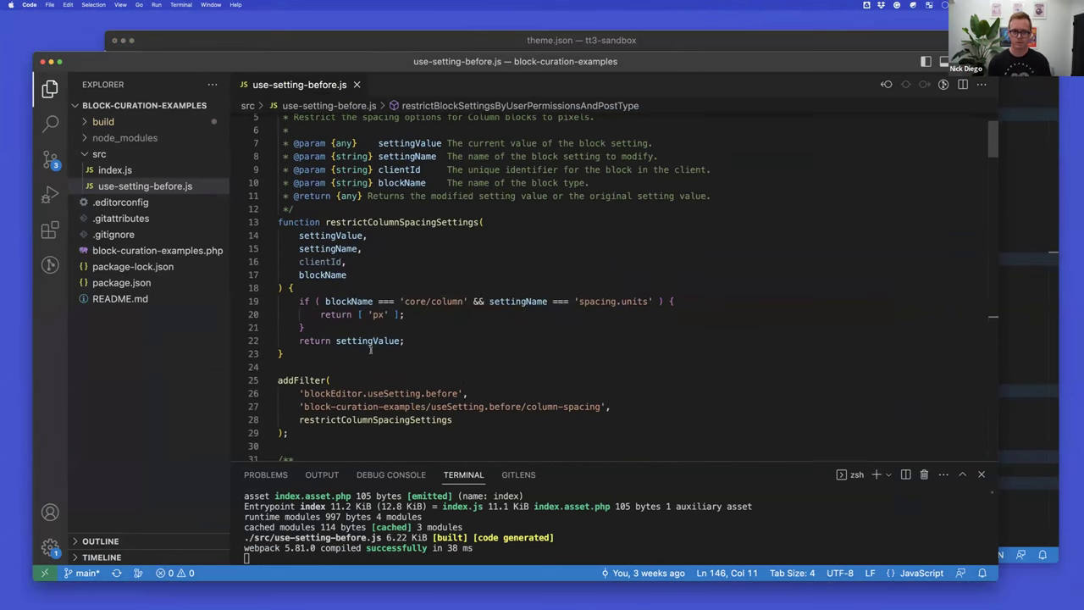
double_click(301, 381)
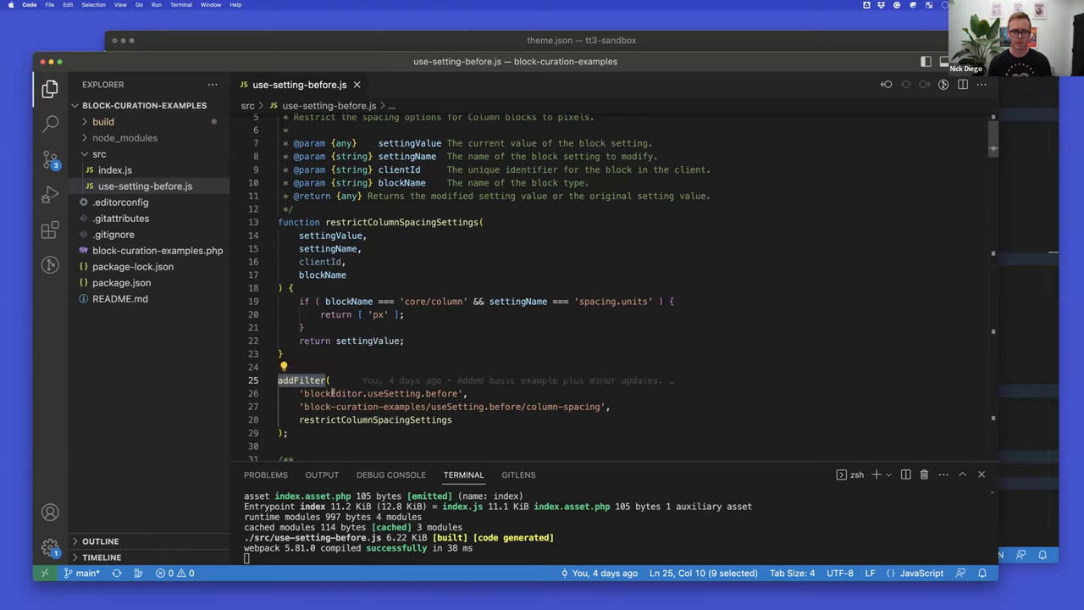
drag(302, 393, 459, 393)
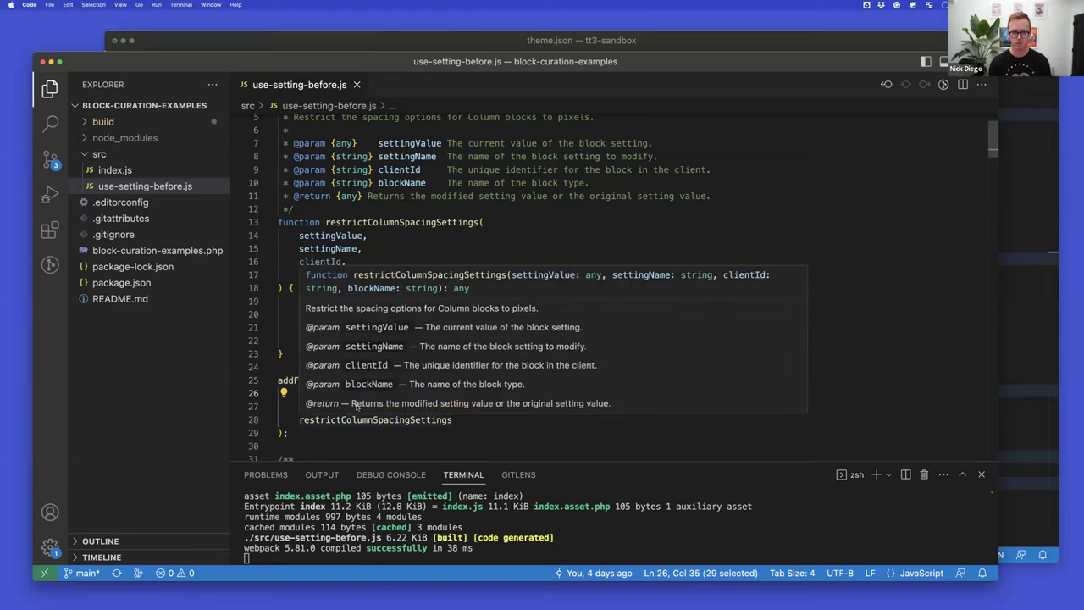
scroll(349, 415, up, 2)
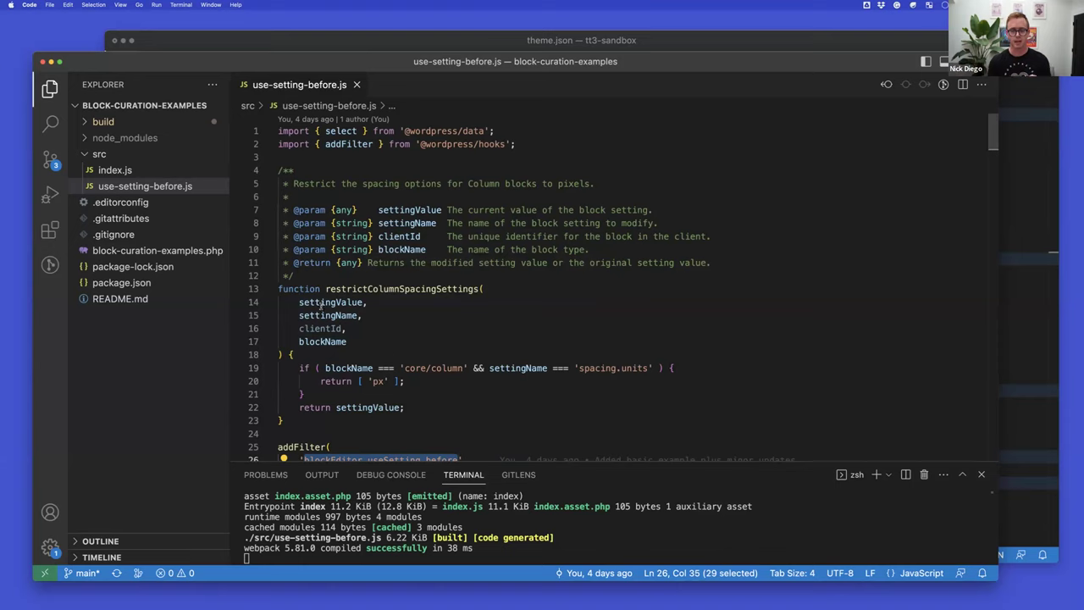
mouse_move(322, 302)
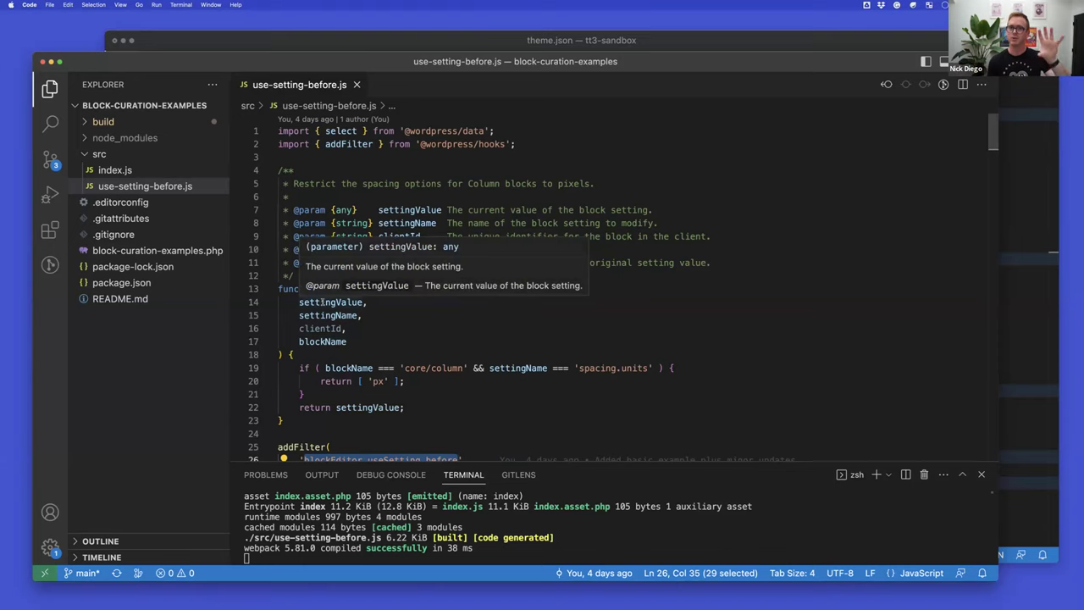
scroll(410, 330, down, 1)
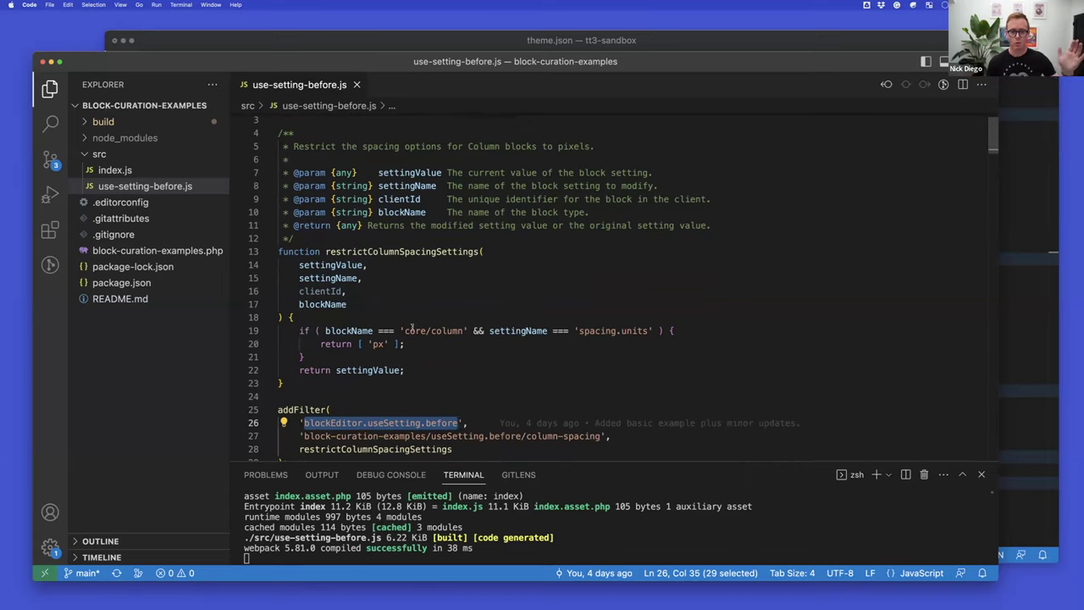
drag(405, 331, 465, 330)
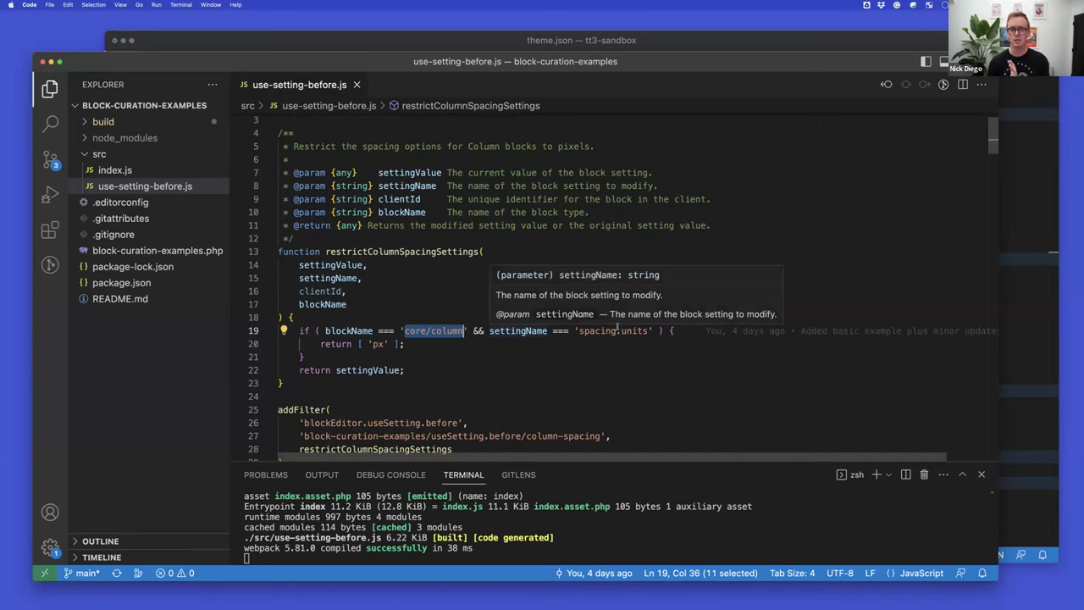
drag(357, 344, 400, 344)
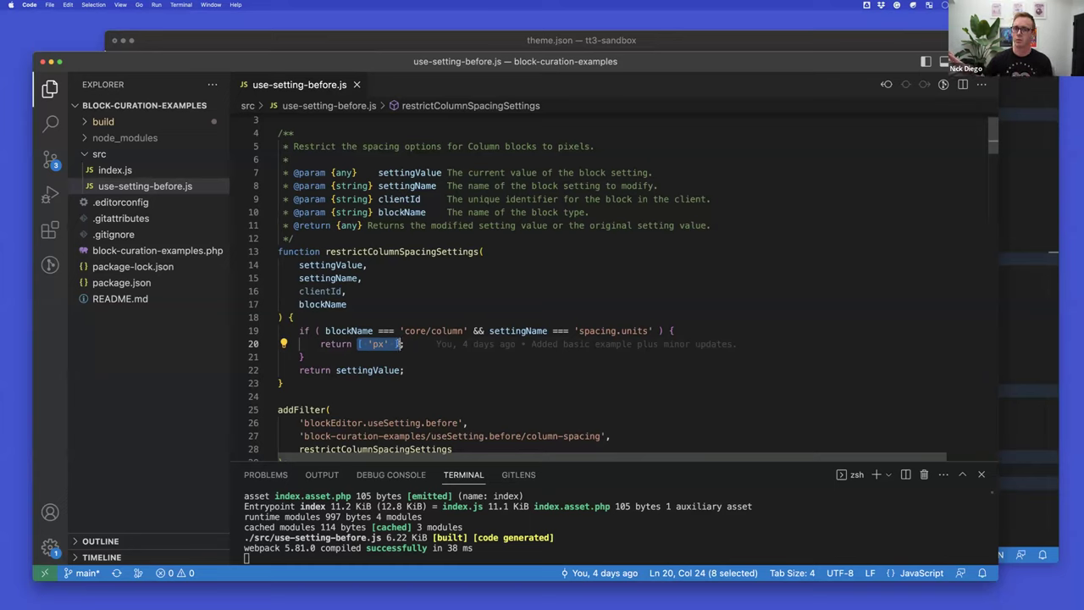
scroll(428, 363, down, 2)
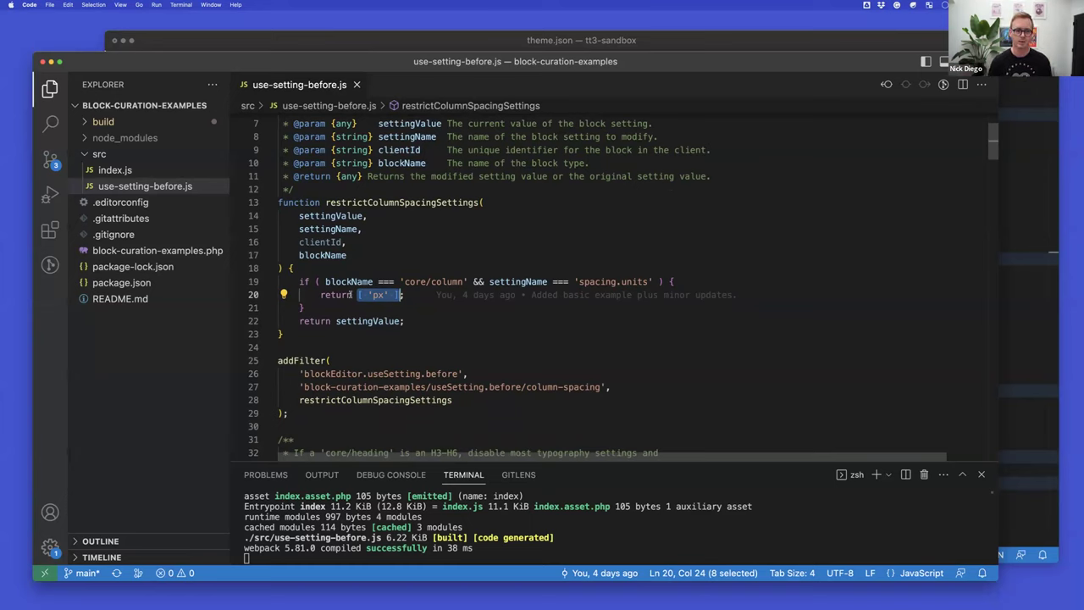
Add a blank line after line 18's opening brace, then delete it to leave the code unchanged.
click(300, 269)
key(Return)
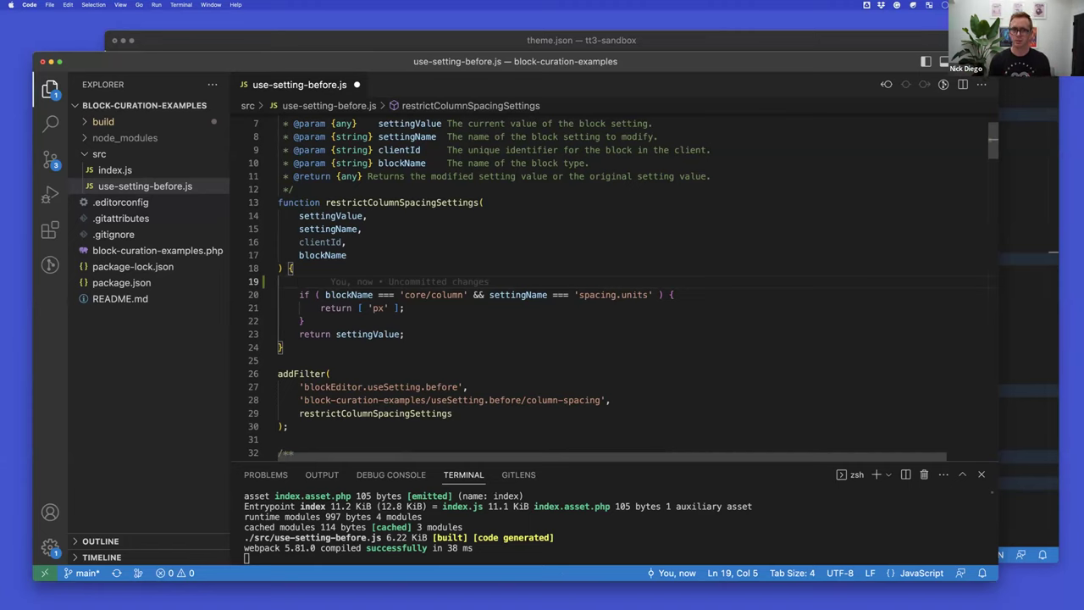
key(BackSpace)
key(BackSpace)
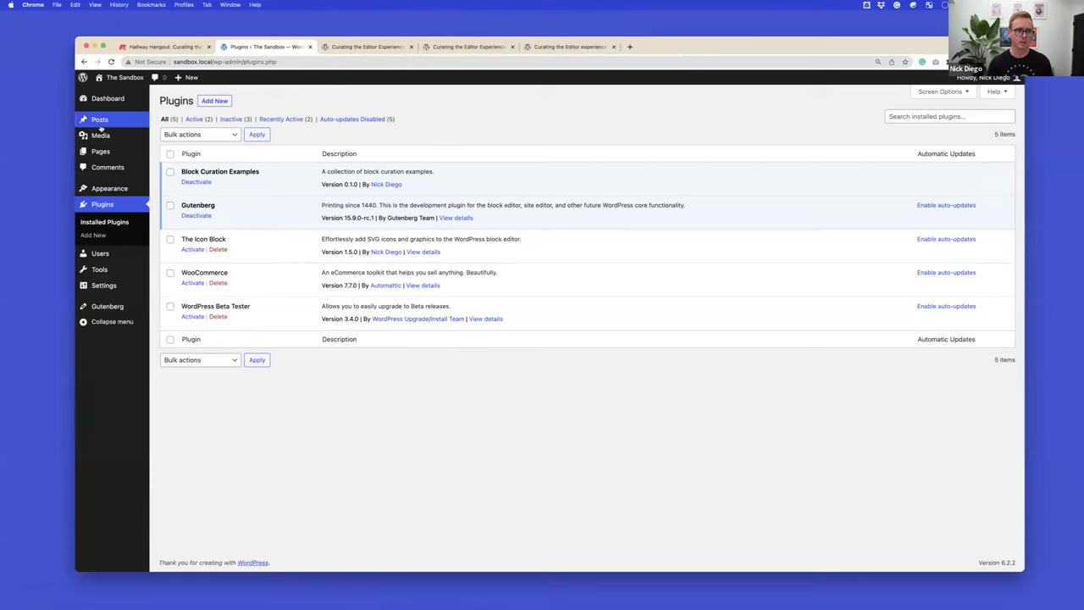
Open Sample Page in the block editor from the Pages list.
click(100, 151)
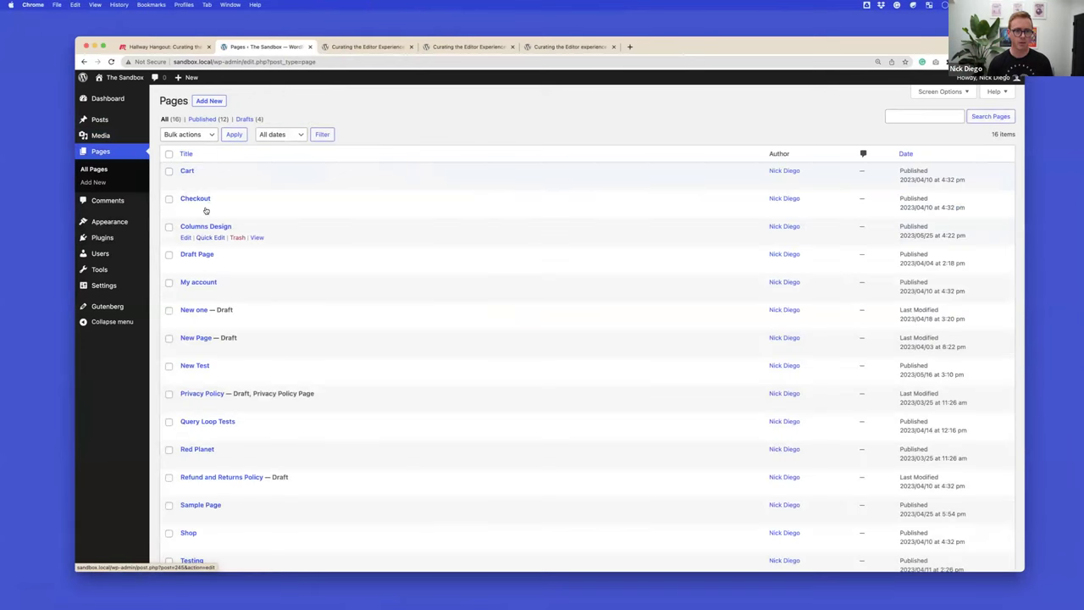
scroll(212, 305, down, 3)
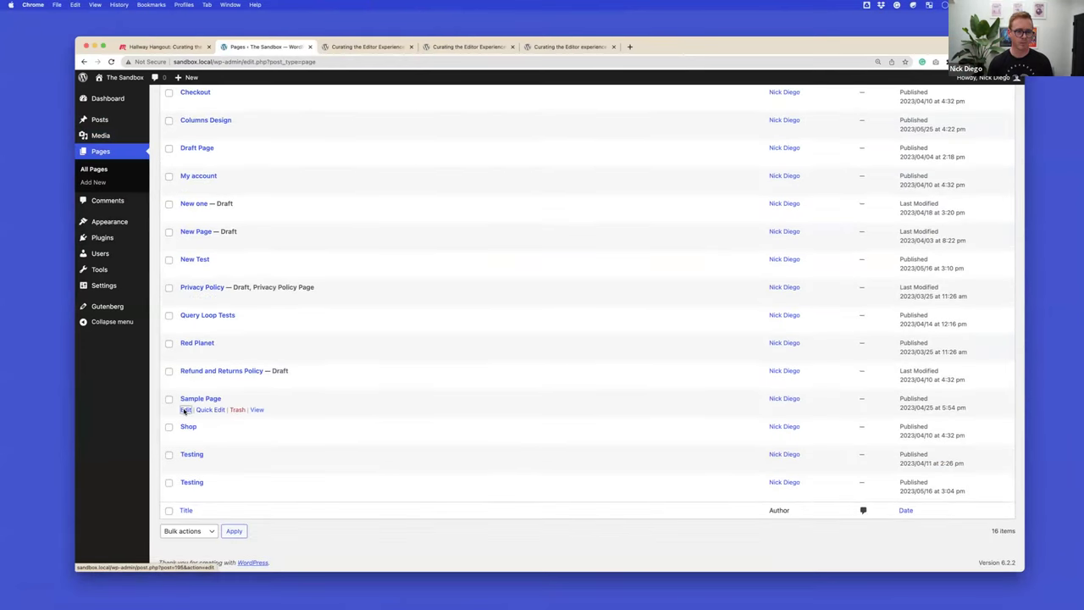
click(185, 410)
scroll(333, 336, down, 5)
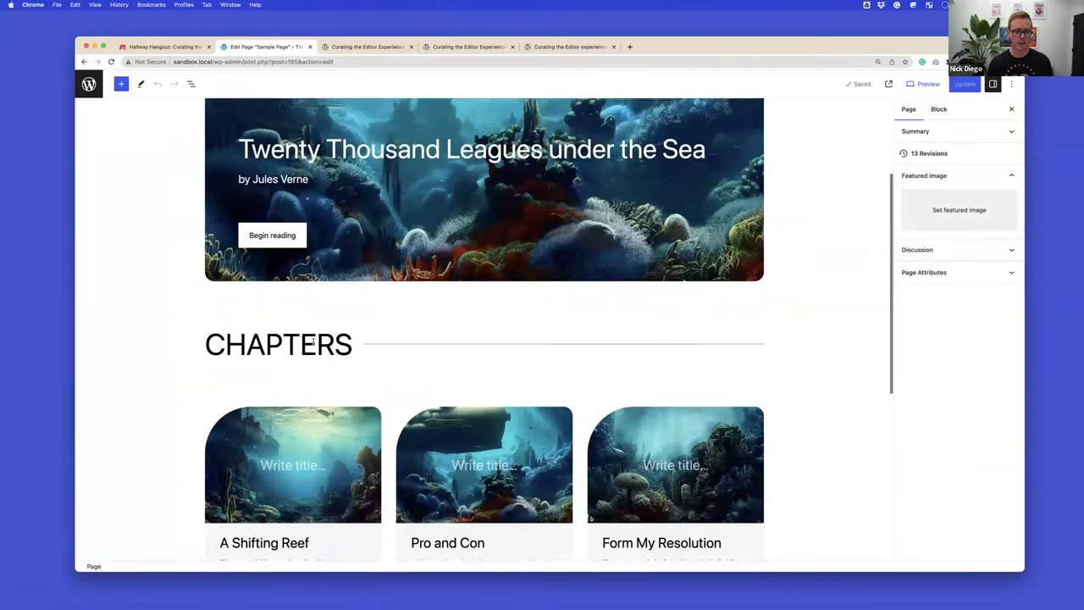
Select the first Chapters card's Column block through List View.
click(333, 339)
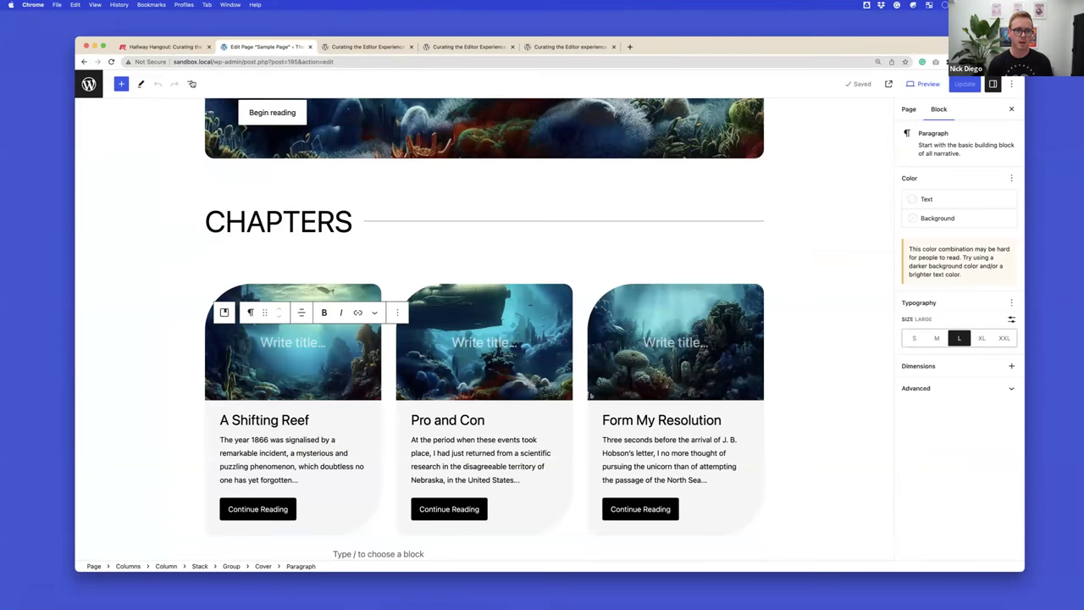
click(191, 83)
click(123, 236)
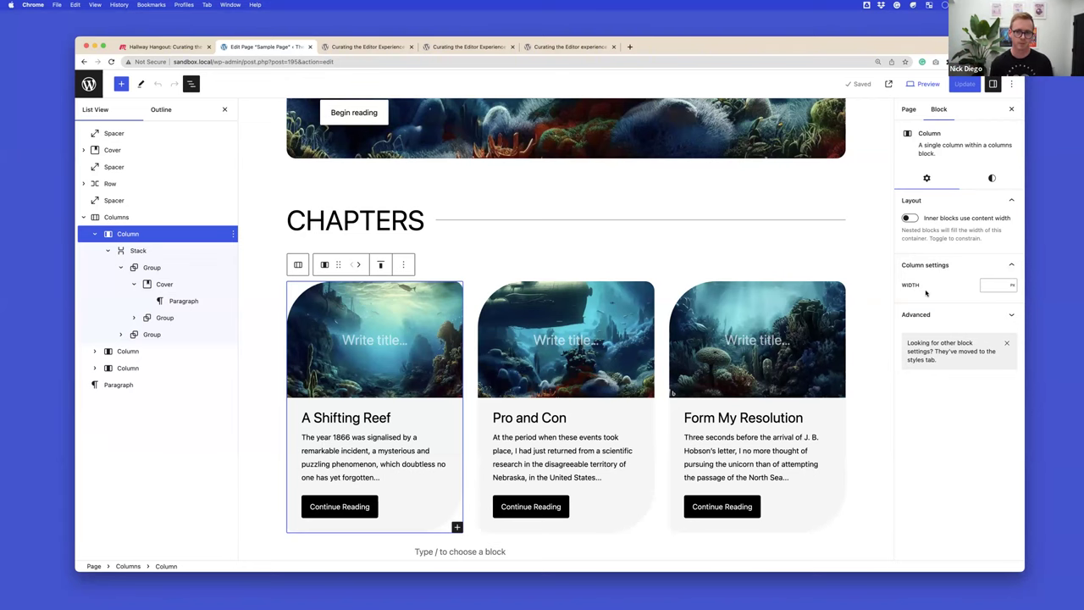
key(ctrl+Right)
scroll(878, 285, down, 3)
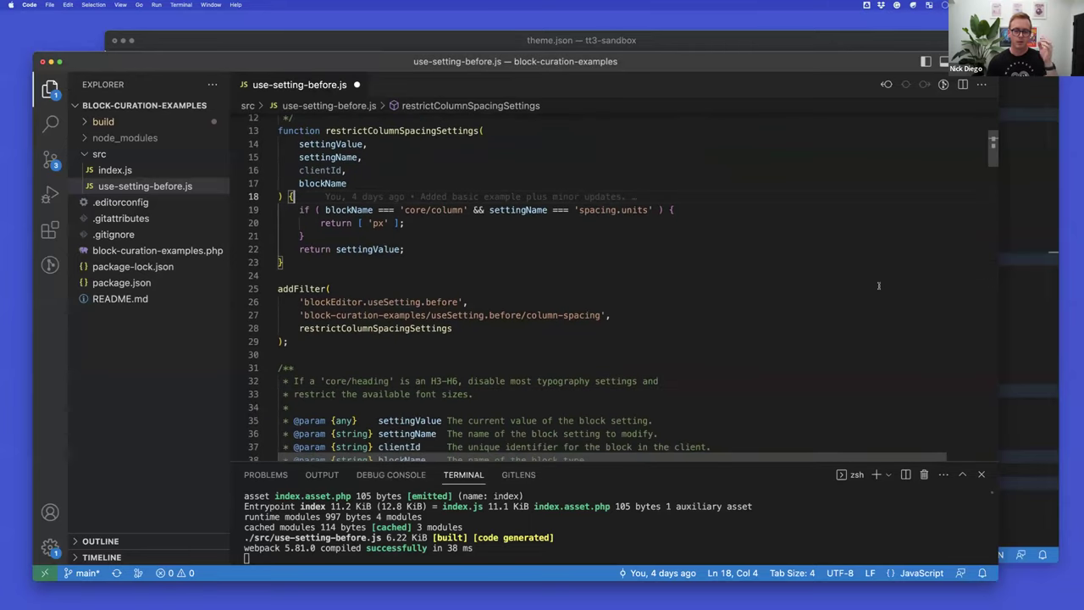
key(ctrl+Left)
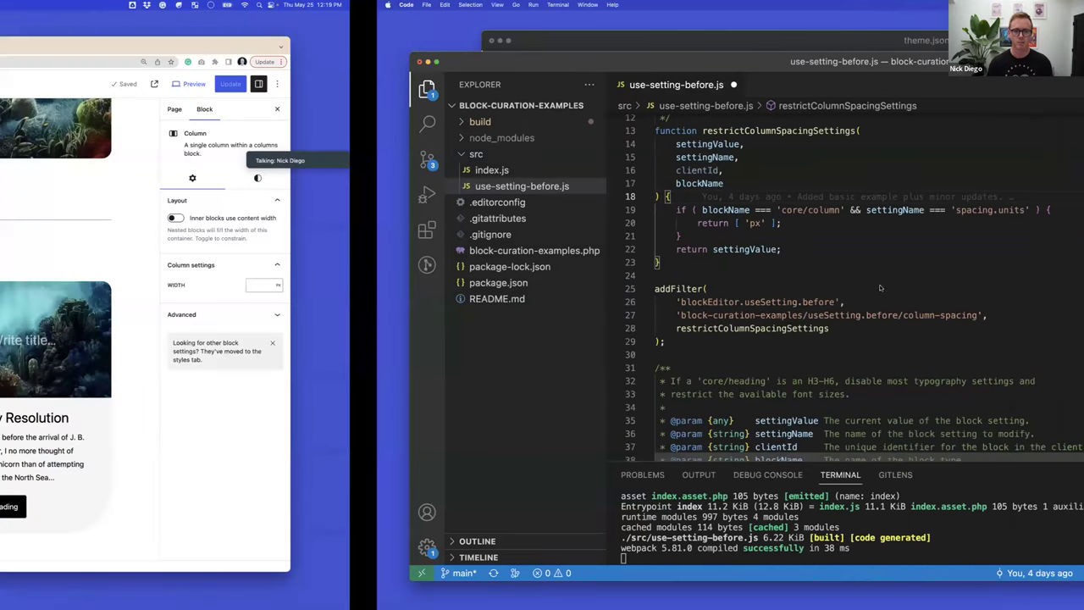
Go to the developer blog post's 'Restricting settings by block attributes' section.
click(496, 48)
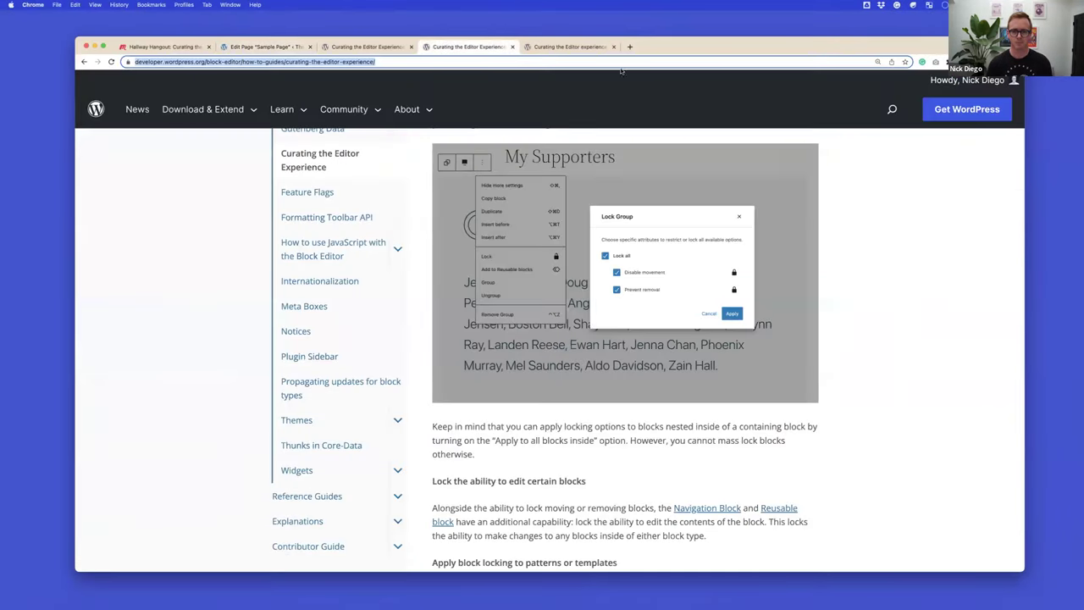
click(576, 47)
scroll(730, 209, down, 5)
scroll(730, 209, down, 7)
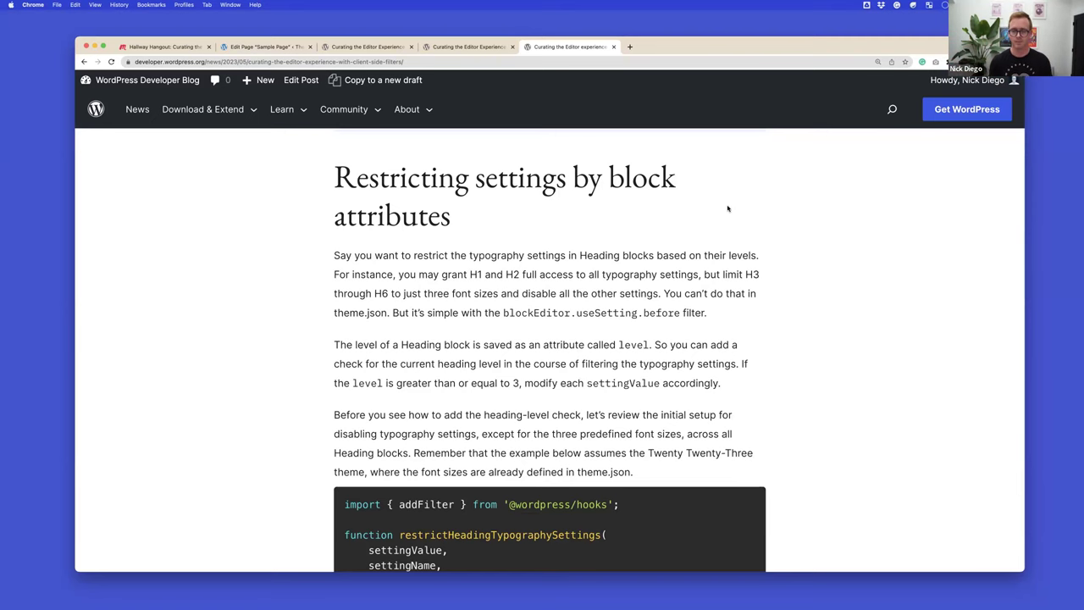
key(ctrl+Right)
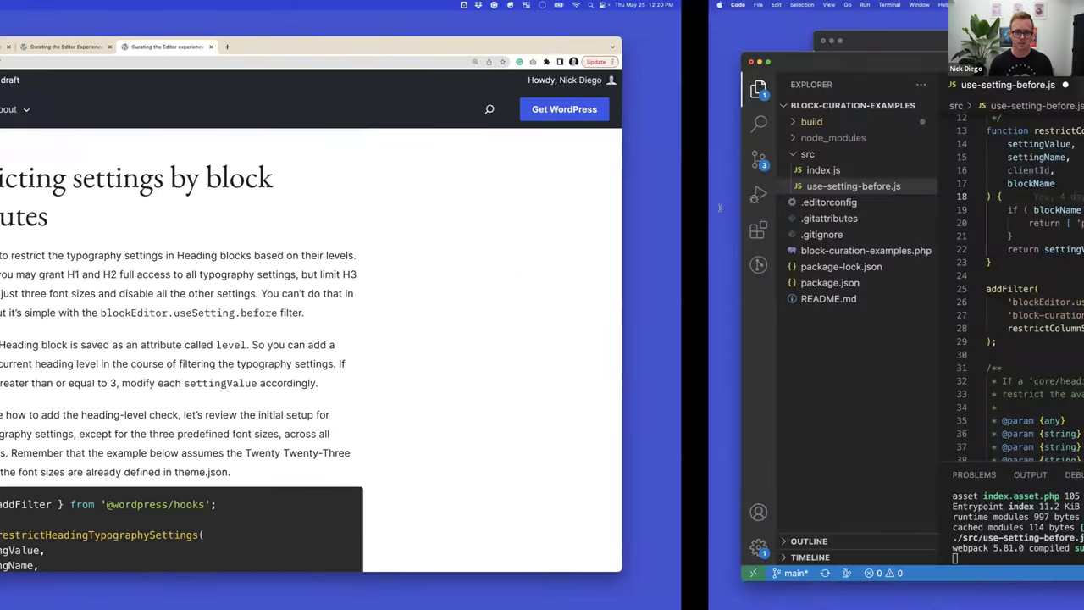
scroll(583, 212, down, 5)
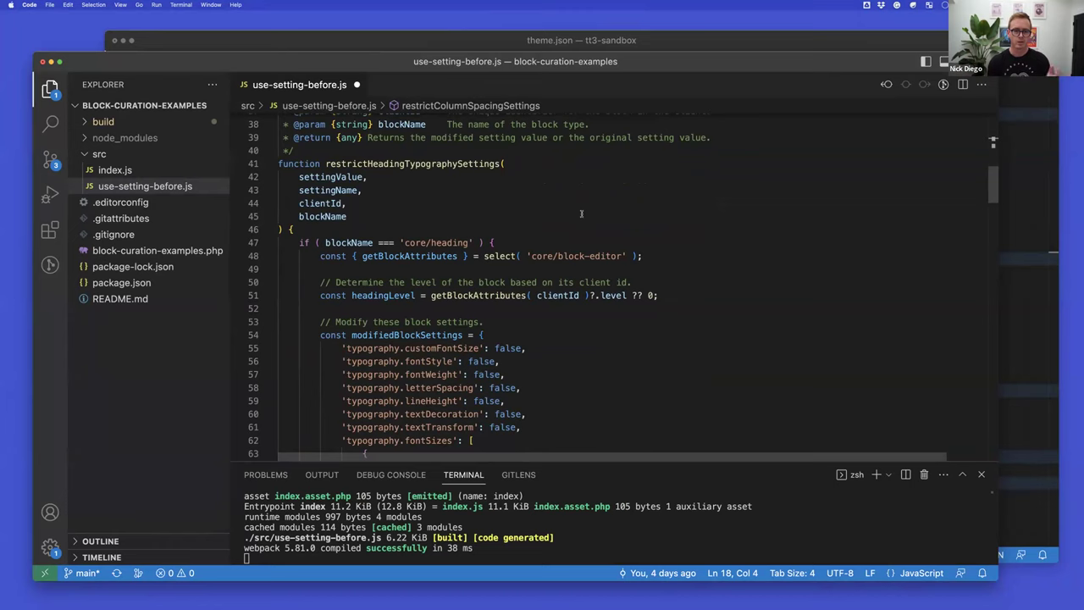
scroll(576, 213, down, 2)
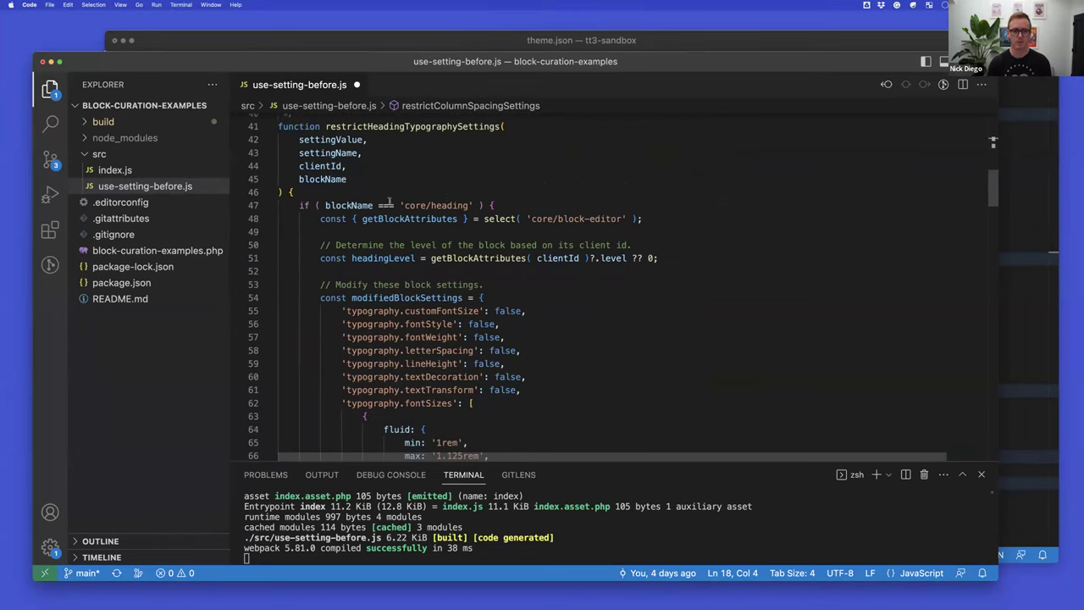
drag(323, 205, 468, 201)
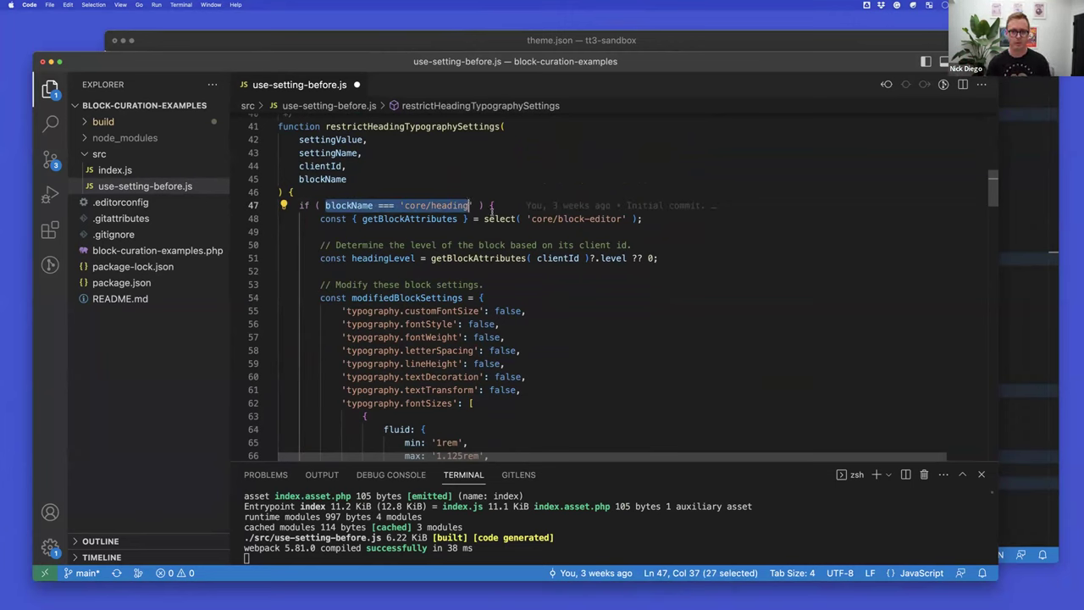
scroll(398, 208, down, 2)
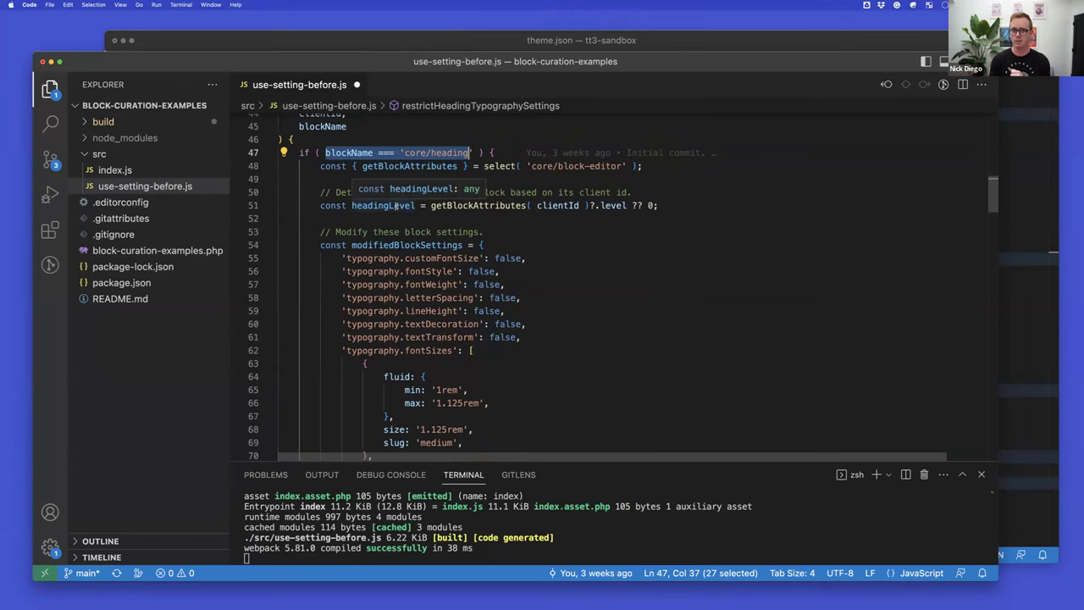
scroll(428, 205, up, 3)
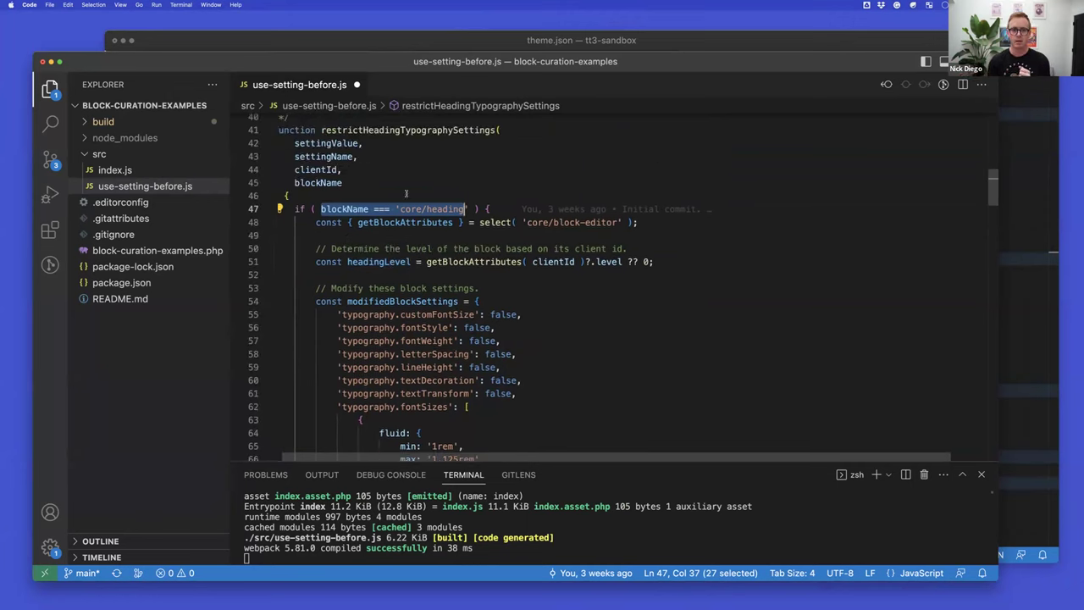
double_click(306, 169)
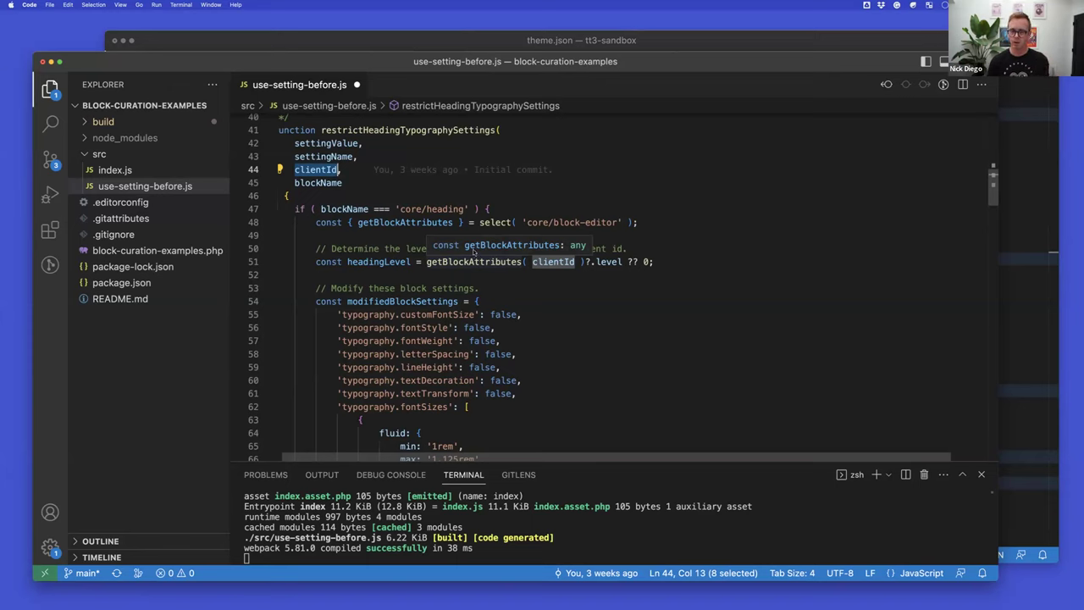
scroll(472, 257, down, 3)
click(376, 213)
scroll(455, 240, down, 4)
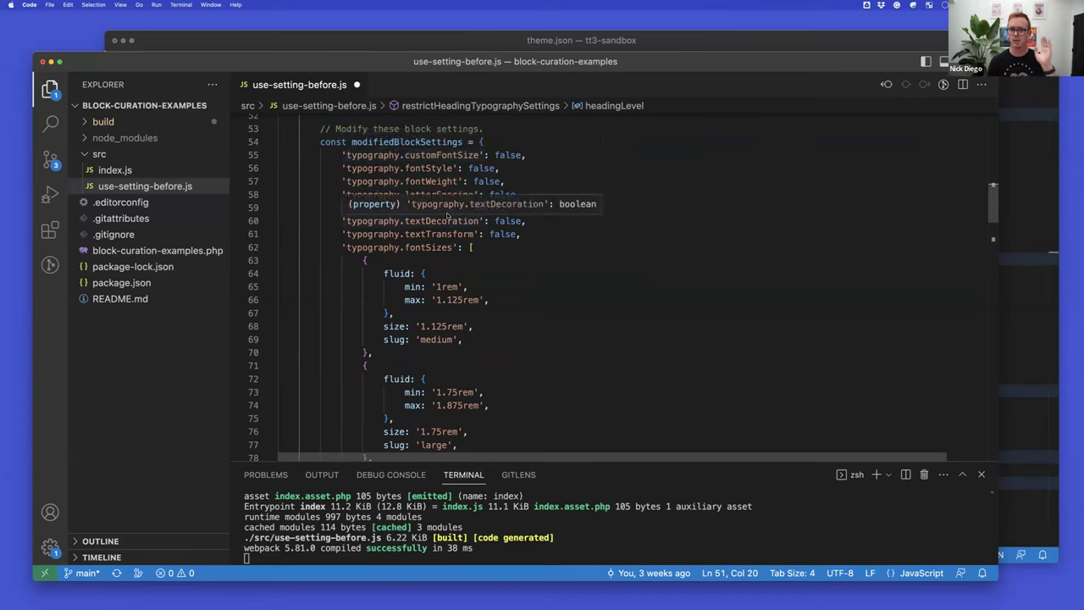
scroll(453, 219, down, 2)
Scroll through the heading fontSizes presets and the headingLevel >= 3 check.
scroll(437, 218, down, 1)
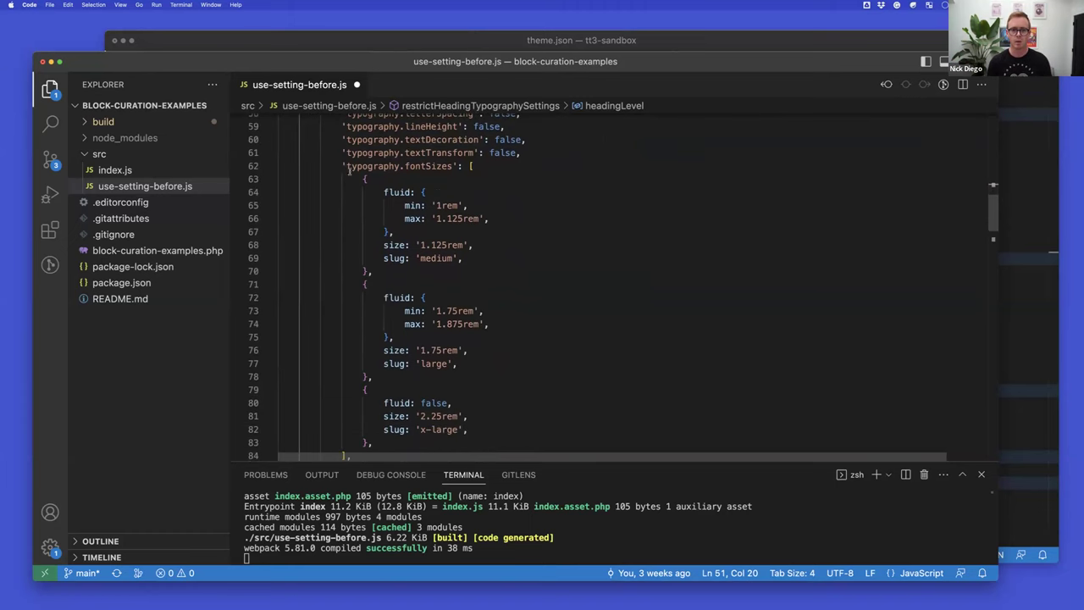
scroll(432, 225, down, 3)
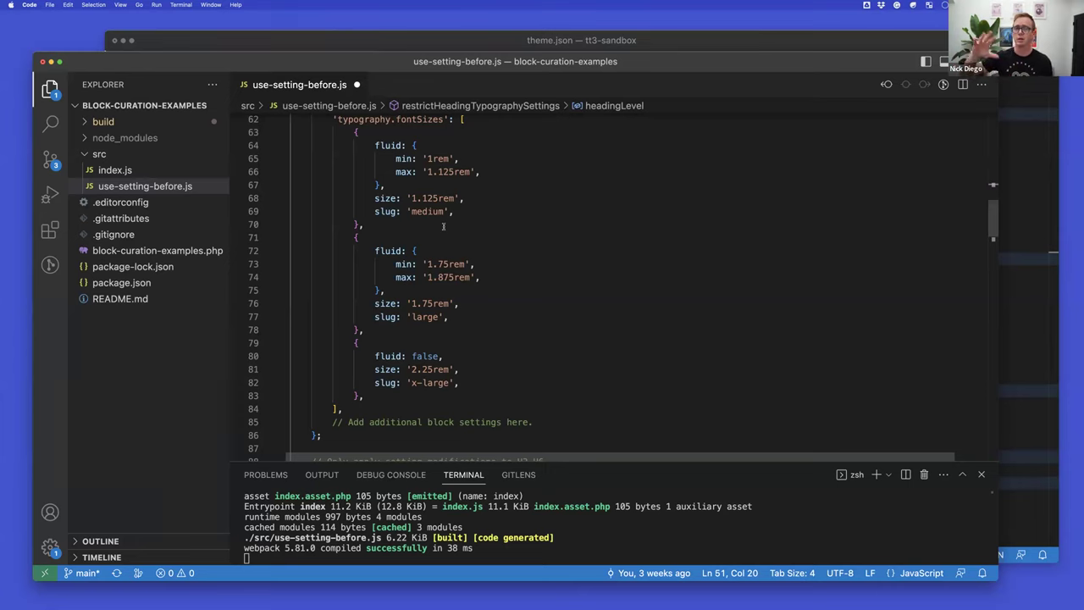
scroll(444, 229, down, 5)
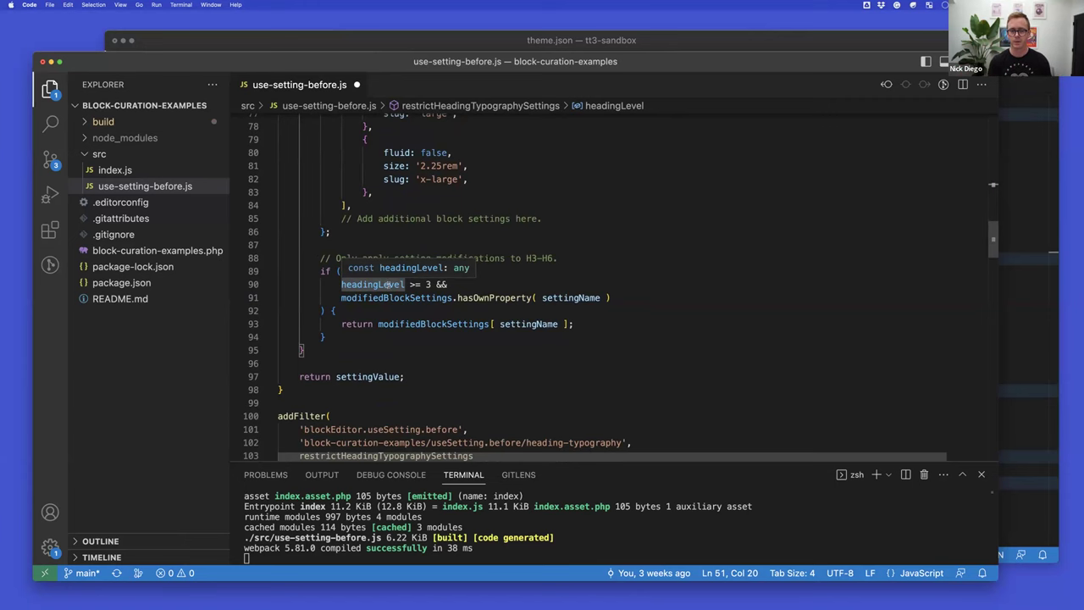
key(ctrl+Left)
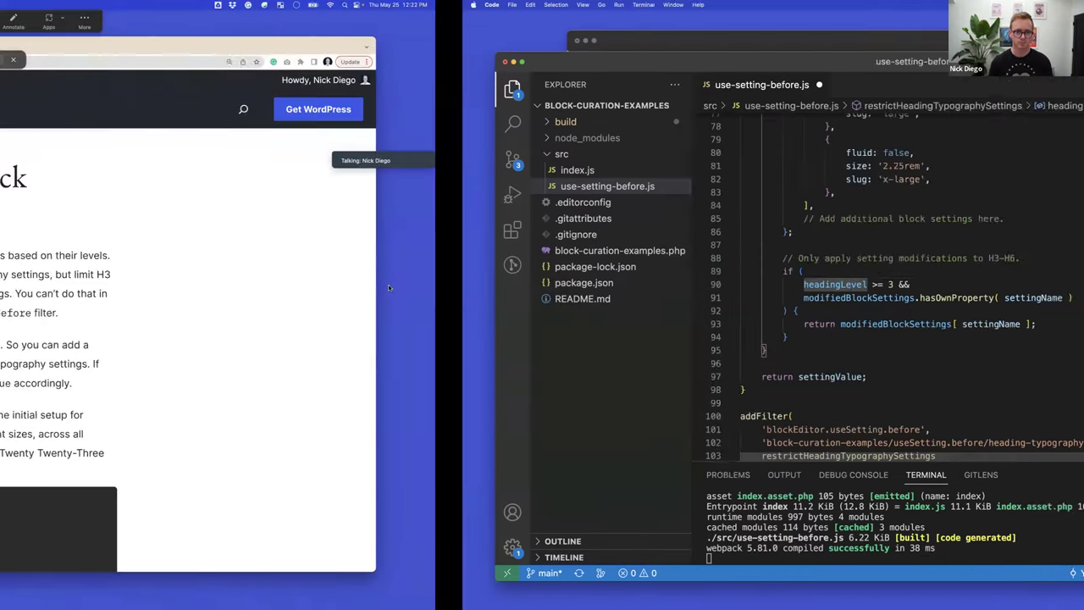
Switch the CHAPTERS heading to H3 and back to H2, showing its preset font sizes.
click(276, 48)
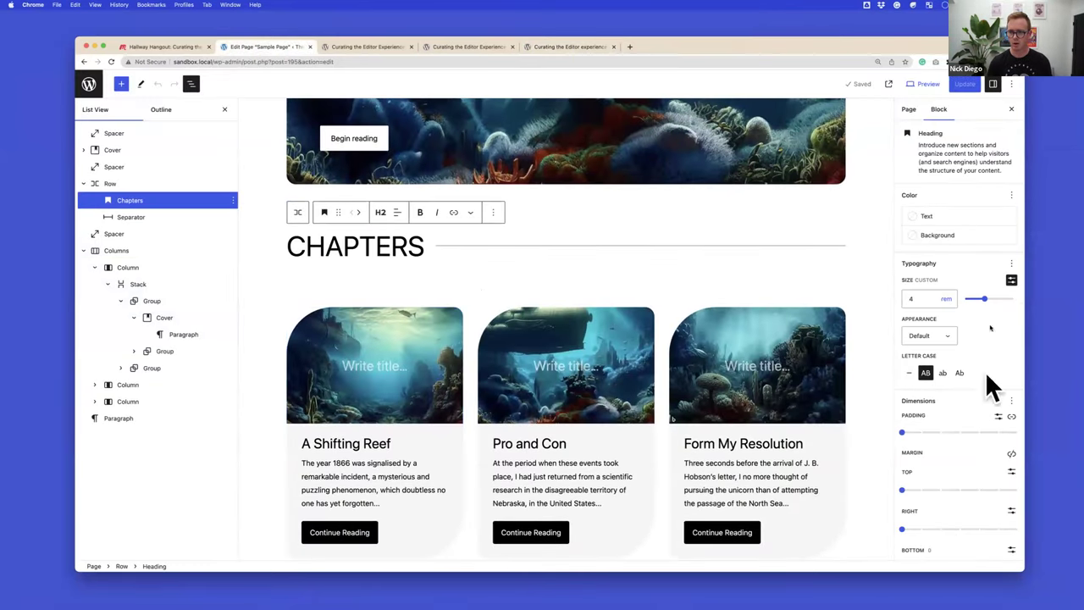
click(381, 213)
click(385, 277)
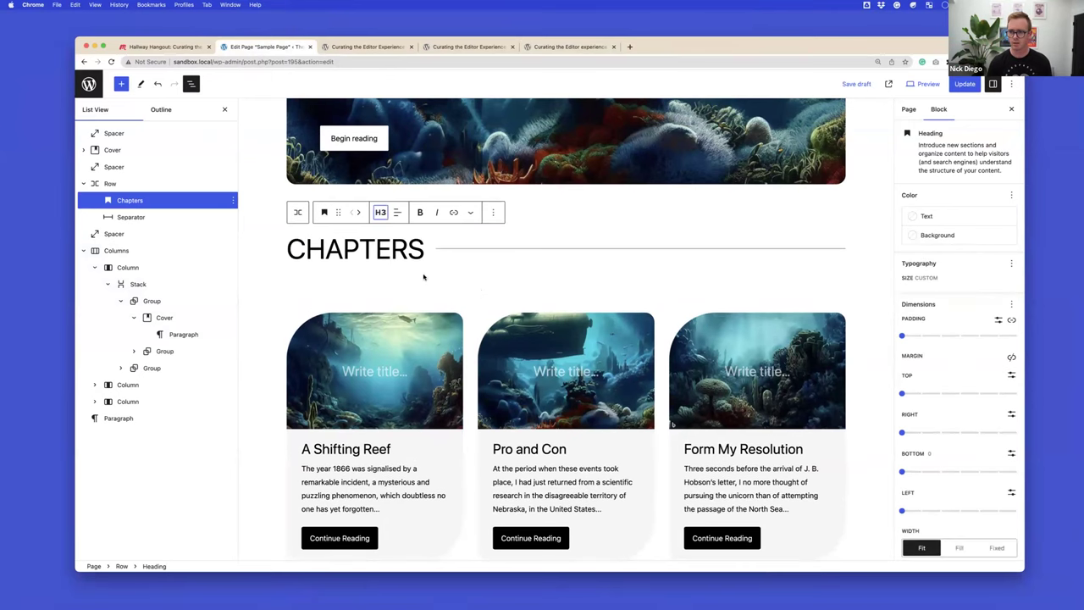
click(381, 213)
click(386, 266)
click(1011, 279)
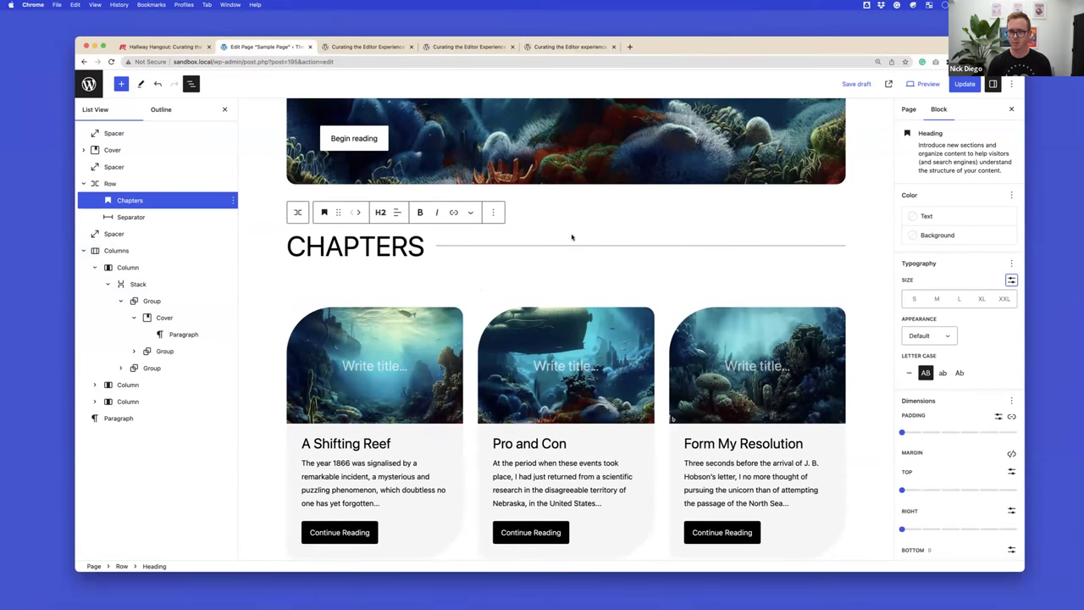
Toggle CHAPTERS between H3 and H2 again, showing the custom 4 rem size, ending on H3.
click(382, 213)
click(386, 260)
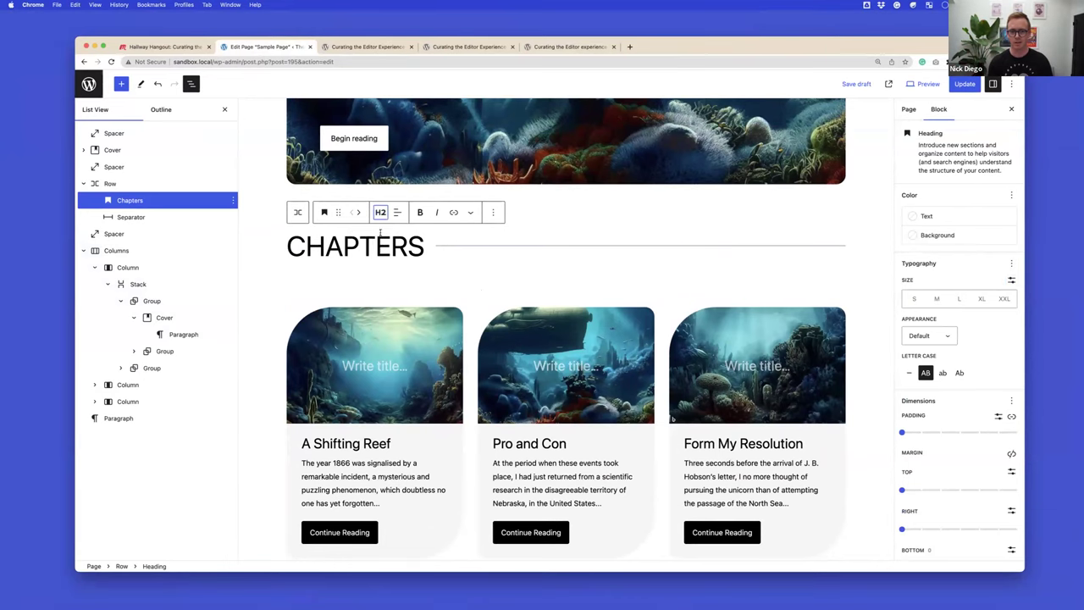
click(380, 212)
click(384, 276)
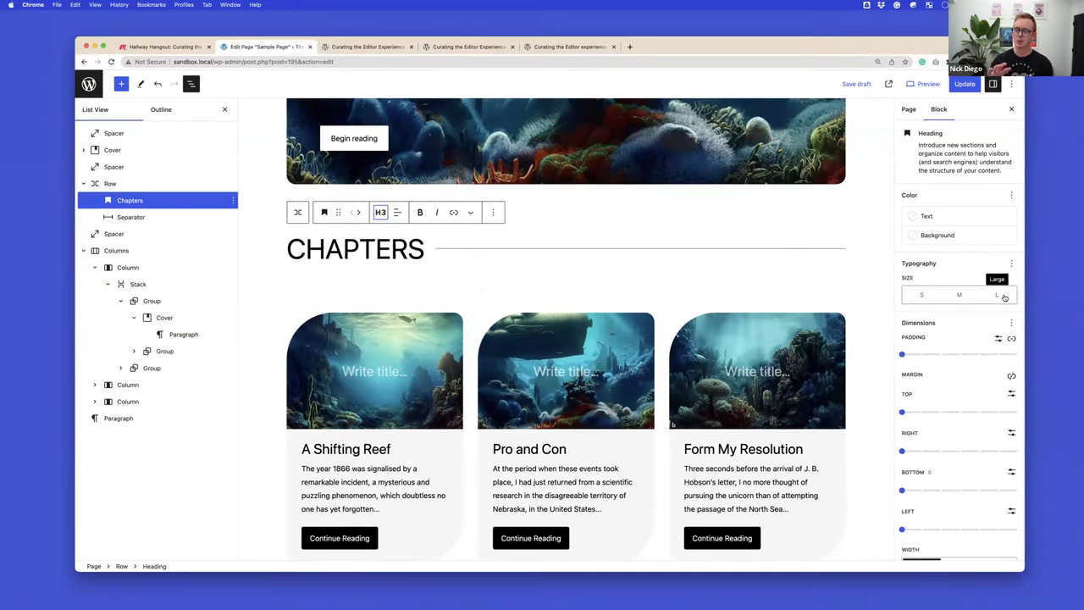
click(381, 214)
click(386, 260)
click(1011, 280)
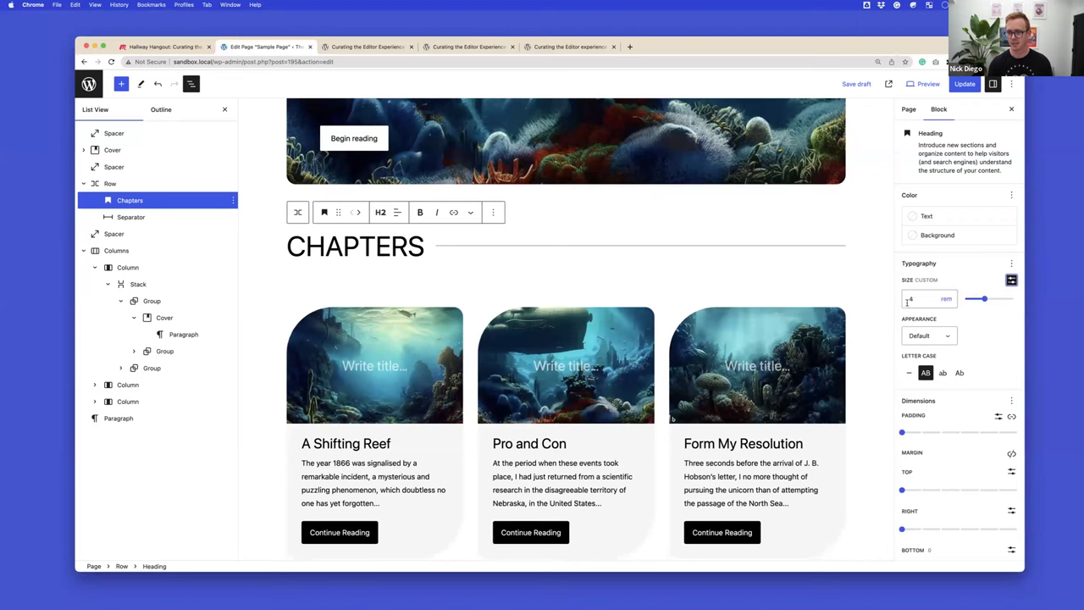
click(381, 213)
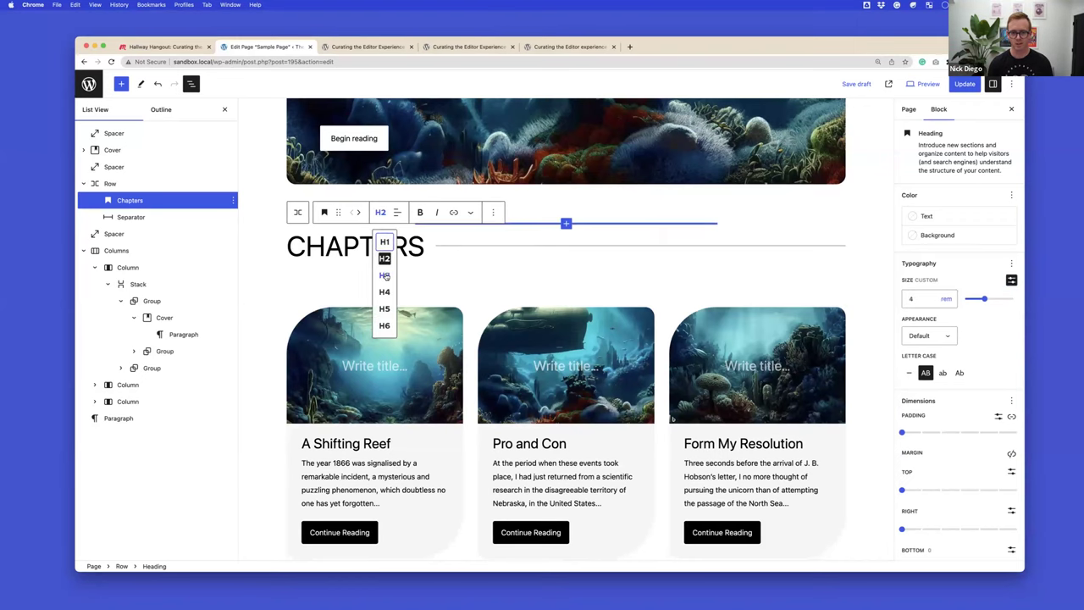
click(385, 275)
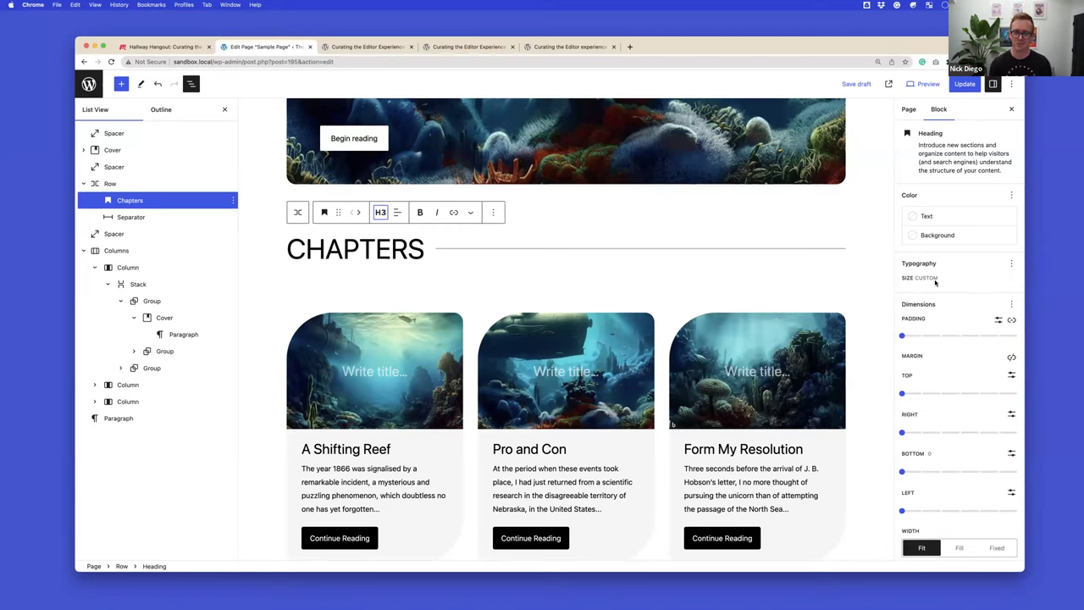
Reset the CHAPTERS heading's custom font size in the Typography options.
click(381, 215)
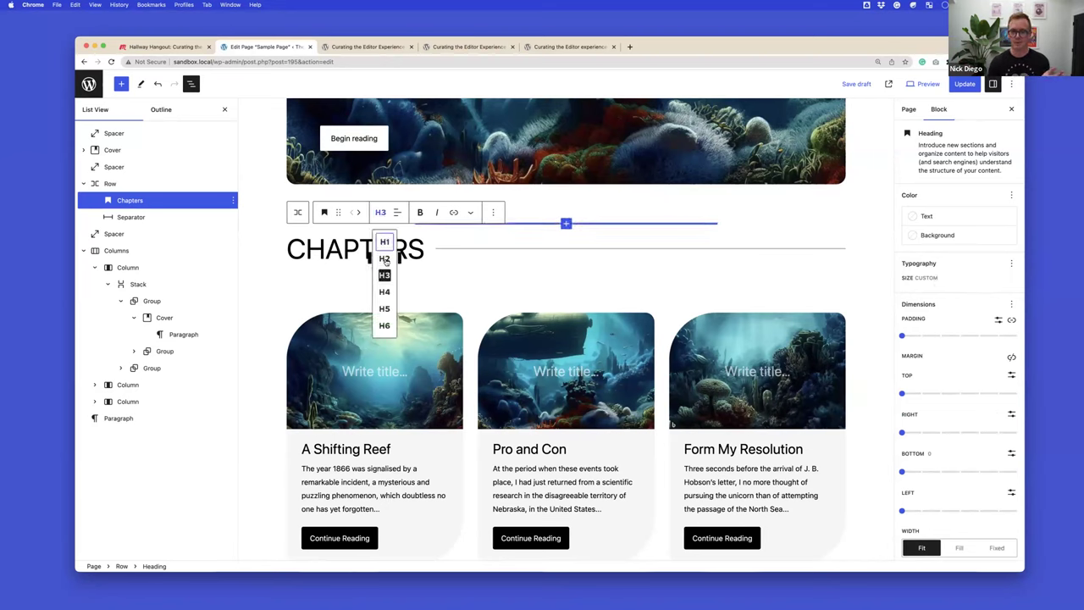
click(1009, 265)
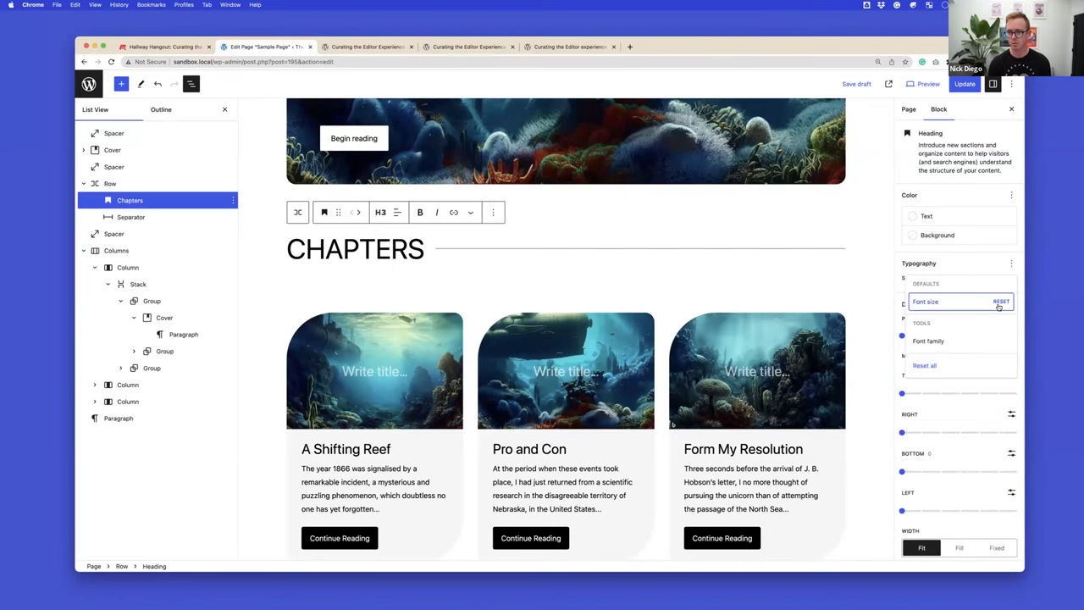
click(1000, 303)
click(1011, 264)
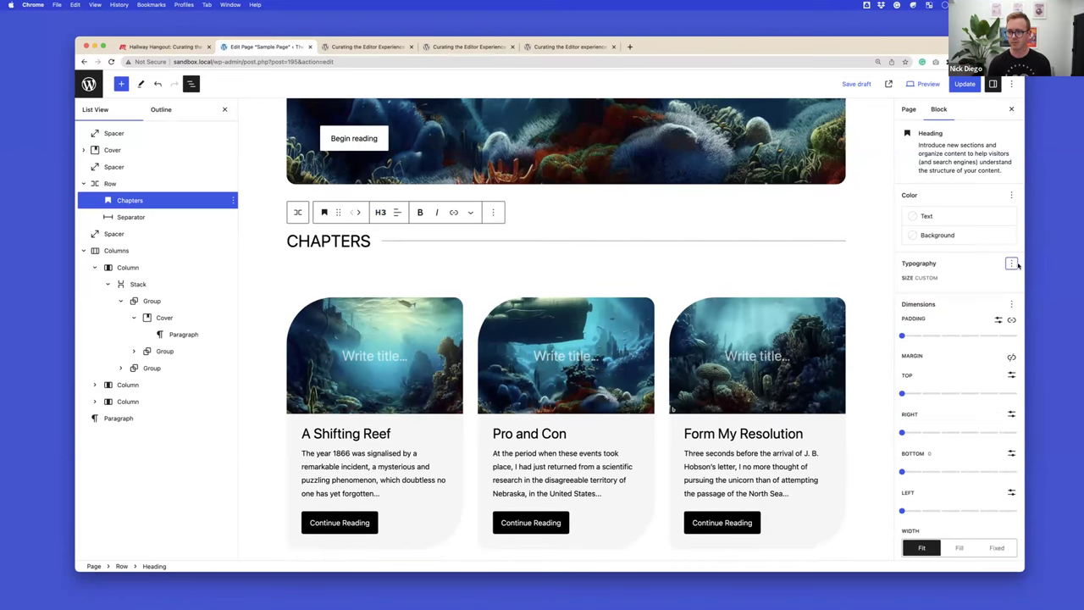
click(1013, 264)
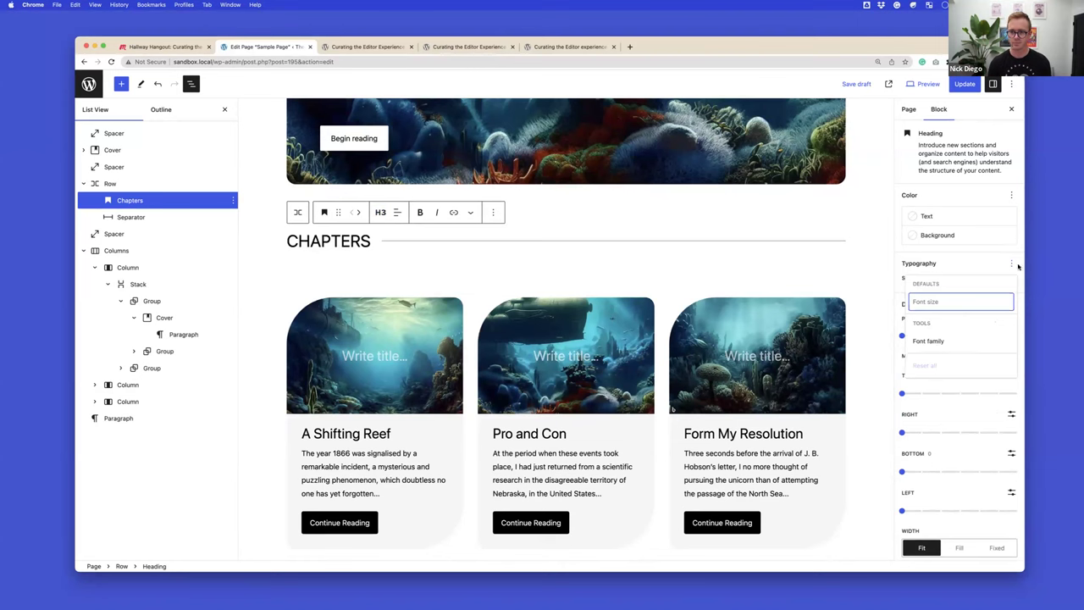
Switch CHAPTERS between H2 and H3, leave it on H2, and select the cover block.
click(380, 212)
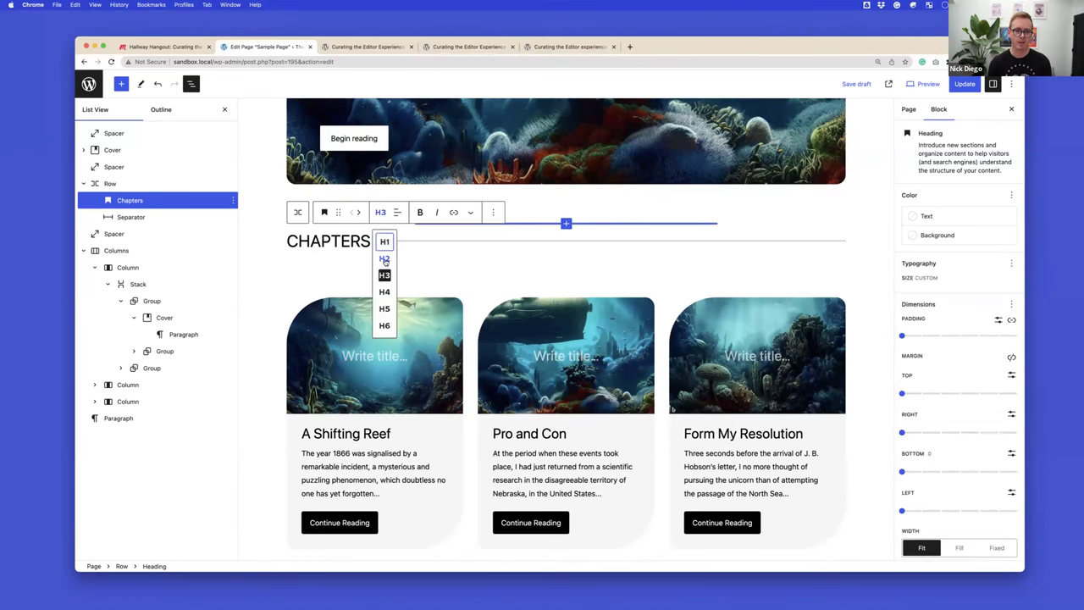
click(381, 248)
click(382, 213)
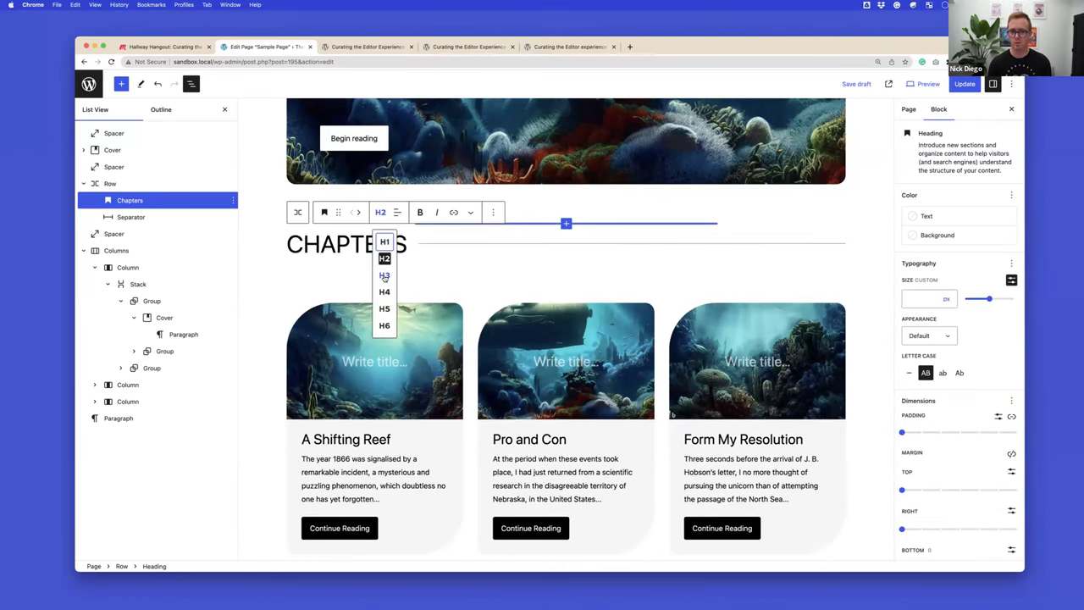
click(382, 261)
click(380, 214)
click(381, 249)
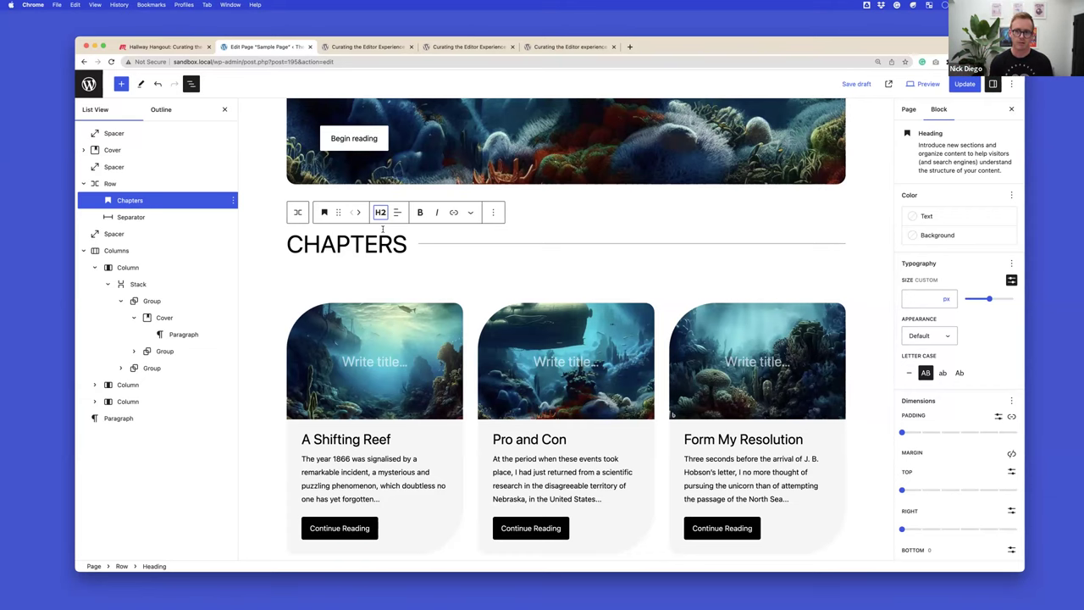
scroll(382, 228, up, 3)
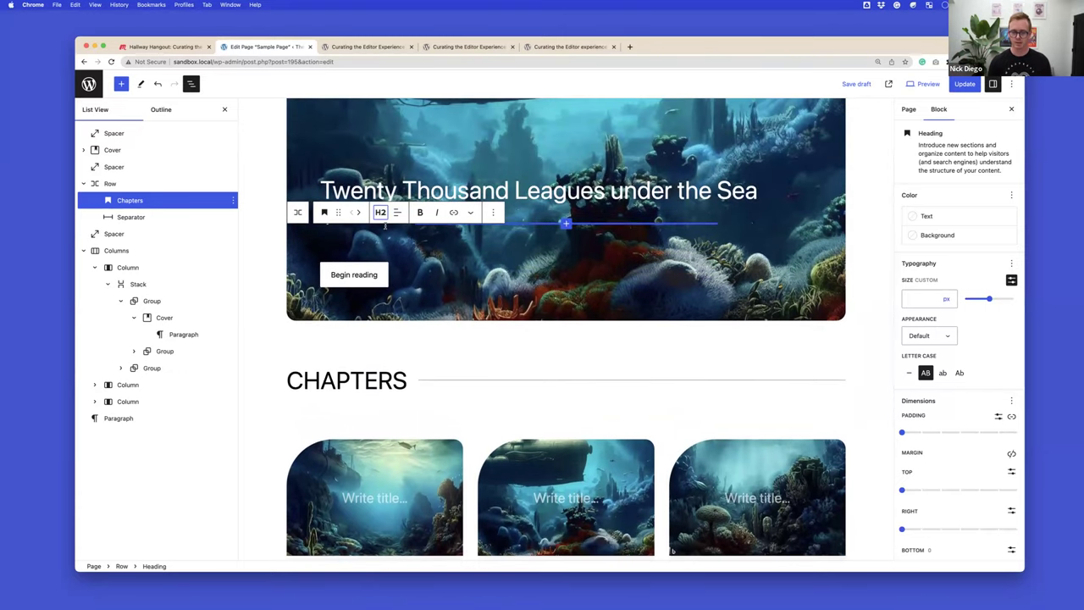
scroll(440, 306, up, 2)
click(440, 307)
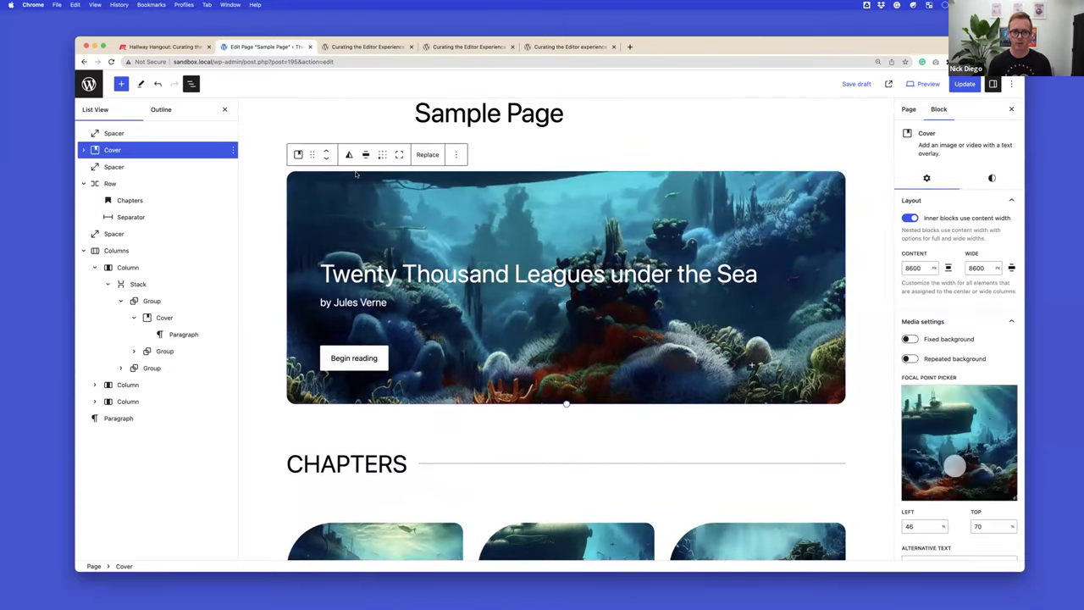
Show the full background colour palette for the first card's Continue Reading button.
click(354, 359)
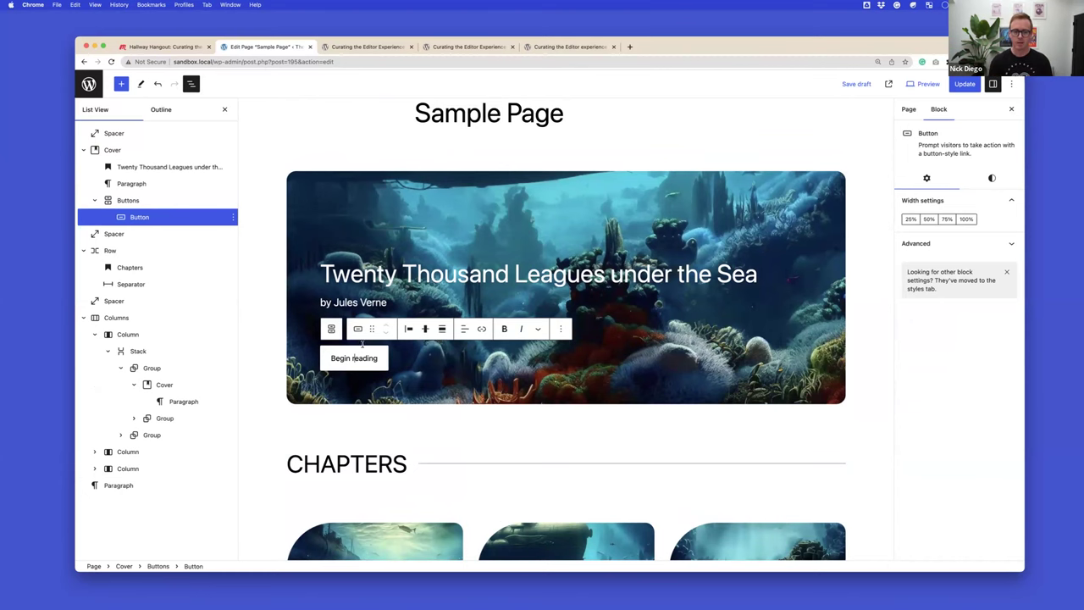
scroll(363, 344, down, 5)
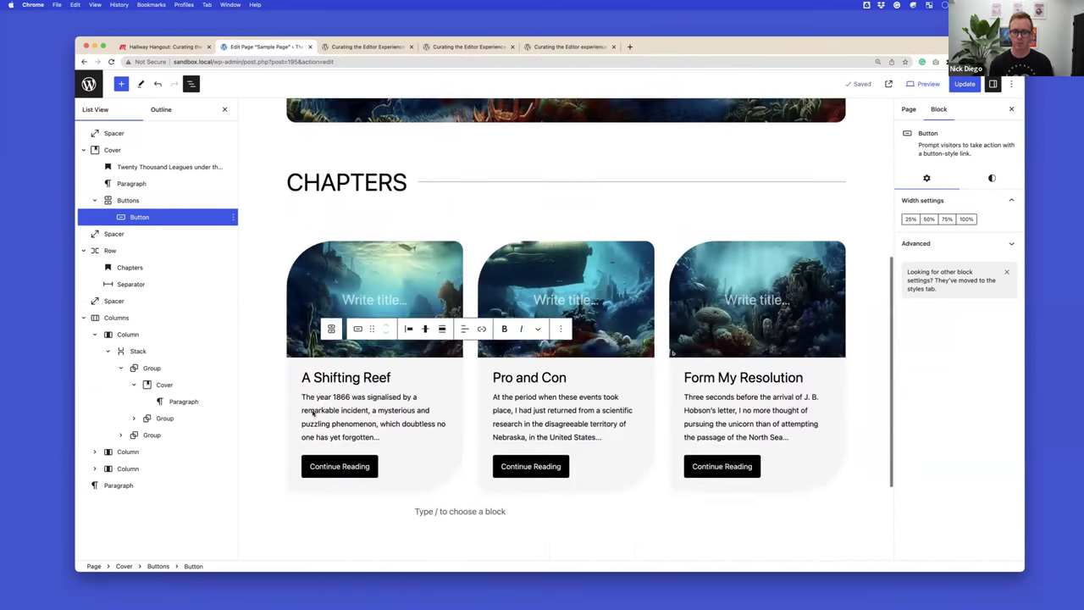
scroll(313, 413, down, 1)
click(326, 415)
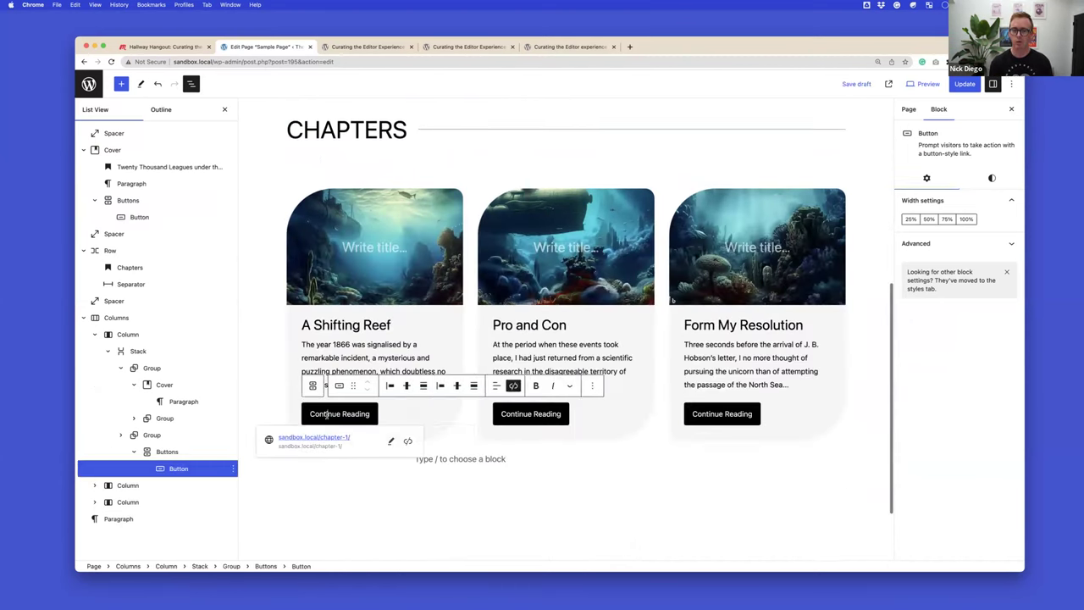
click(992, 178)
click(937, 289)
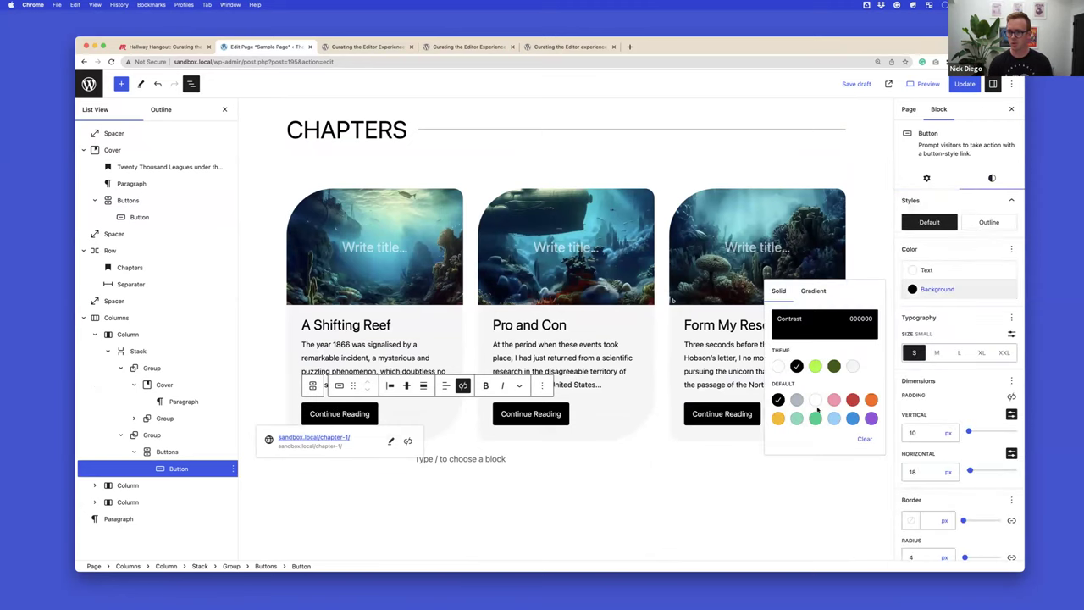
Show the cover's Begin reading button text colours, limited to two theme colours.
scroll(331, 364, up, 5)
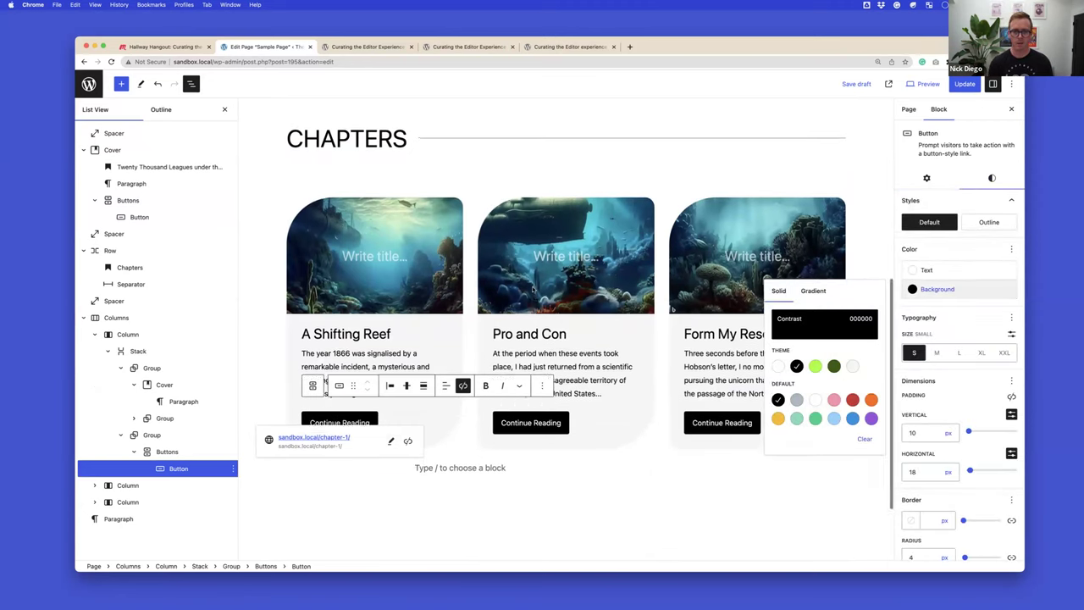
scroll(330, 365, up, 2)
click(338, 373)
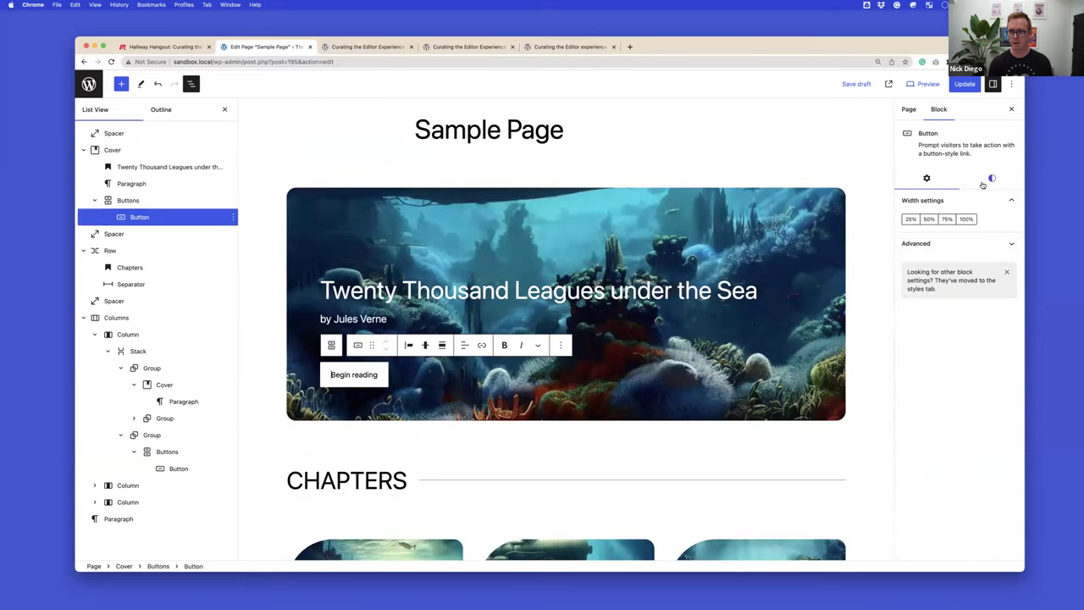
click(992, 178)
click(926, 270)
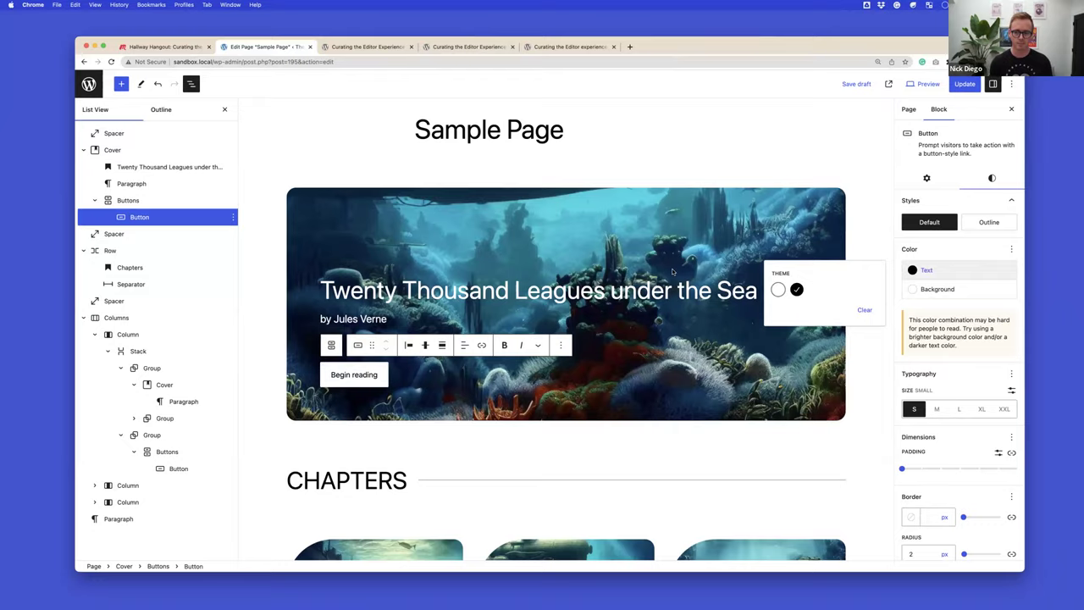
key(ctrl+Right)
scroll(648, 267, up, 5)
Review restrictButtonBlockSettingsByLocation, highlighting the blockName check (line 179) and cover-parent check (lines 184–186).
scroll(648, 267, down, 10)
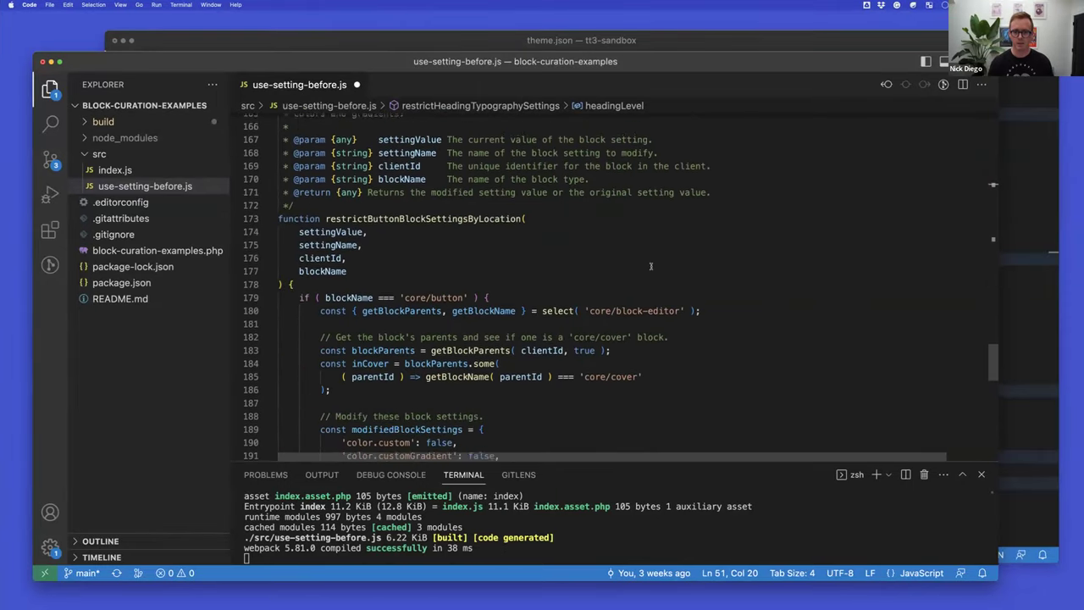
scroll(651, 266, up, 3)
scroll(650, 267, left, 1)
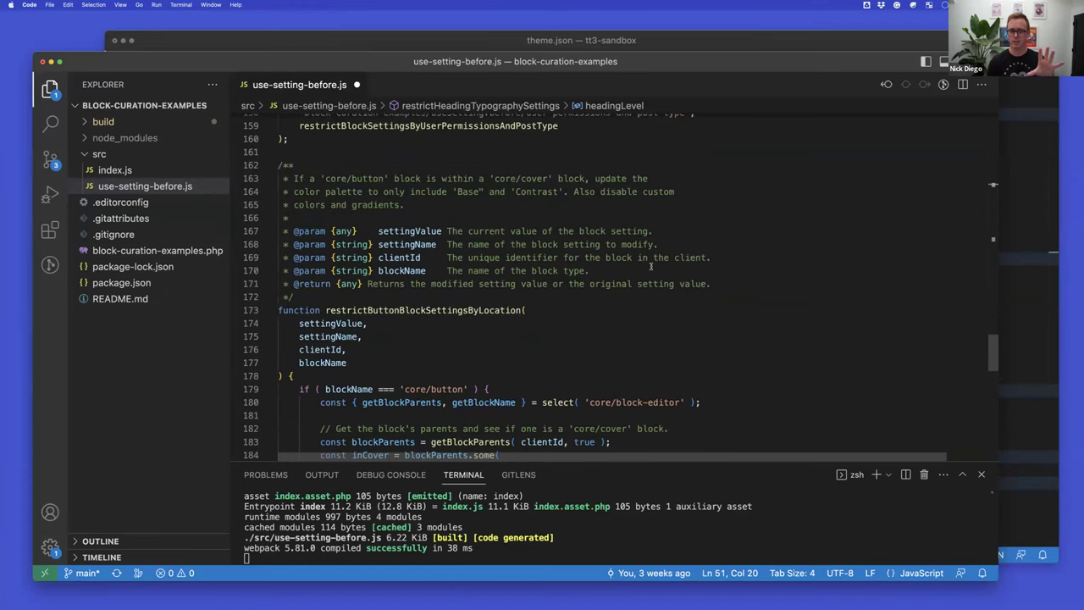
scroll(651, 267, down, 5)
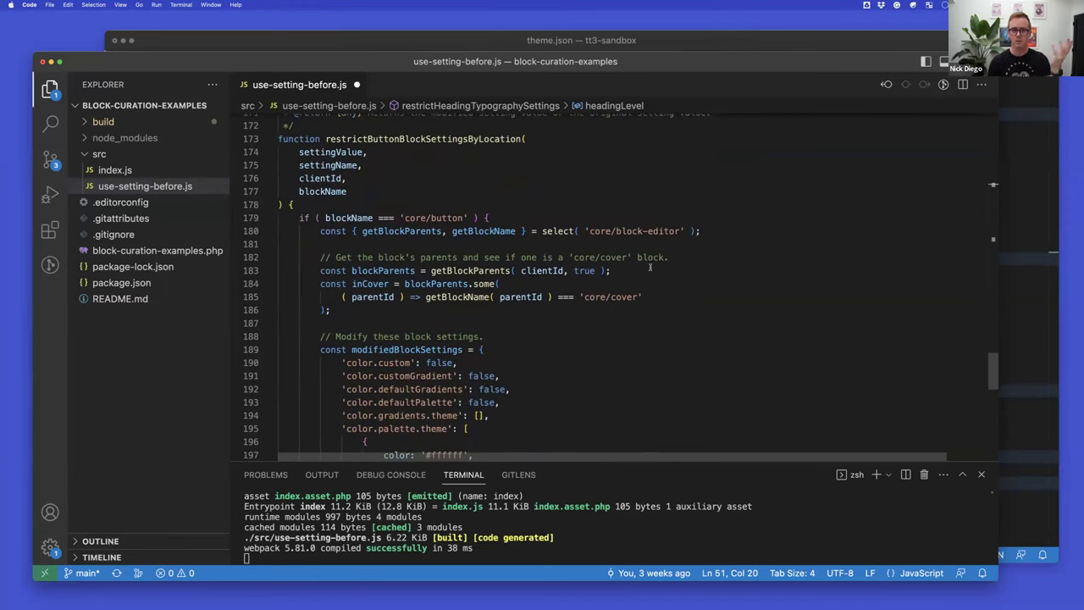
drag(342, 218, 465, 218)
scroll(465, 218, down, 1)
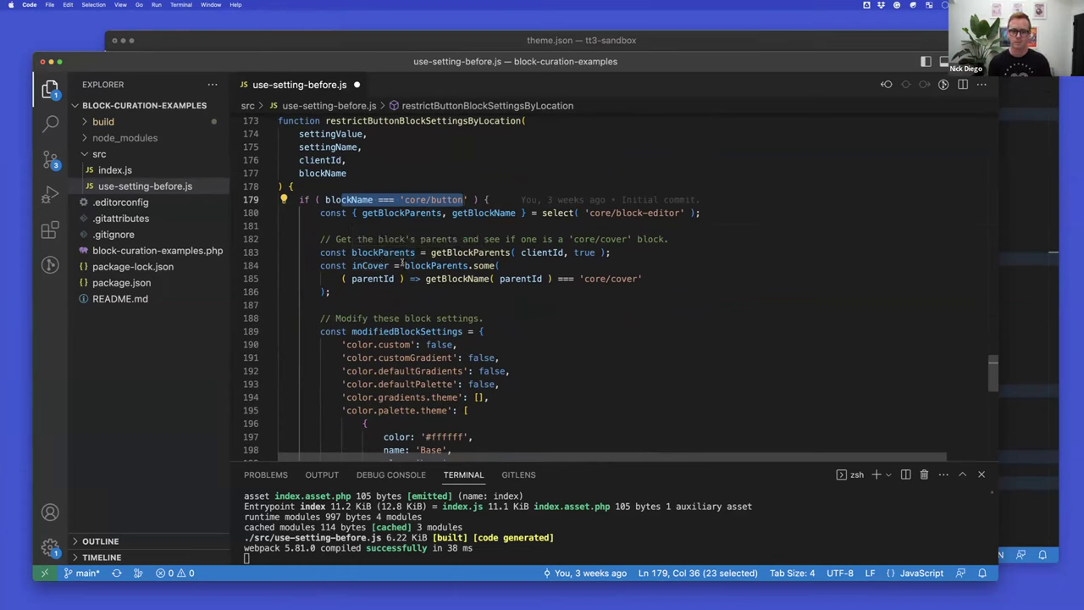
drag(404, 265, 421, 292)
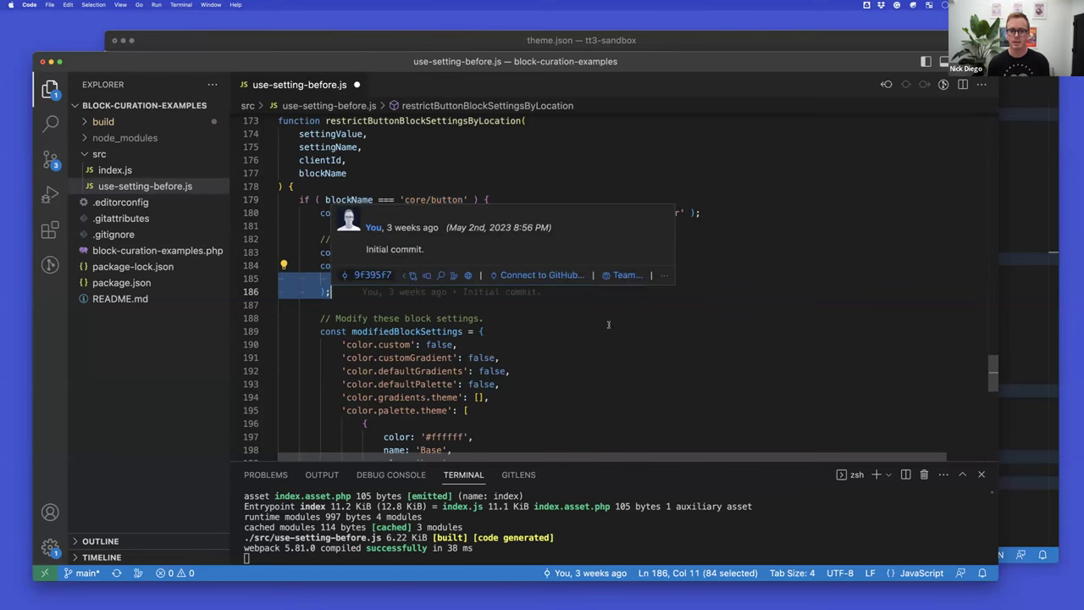
scroll(603, 324, down, 1)
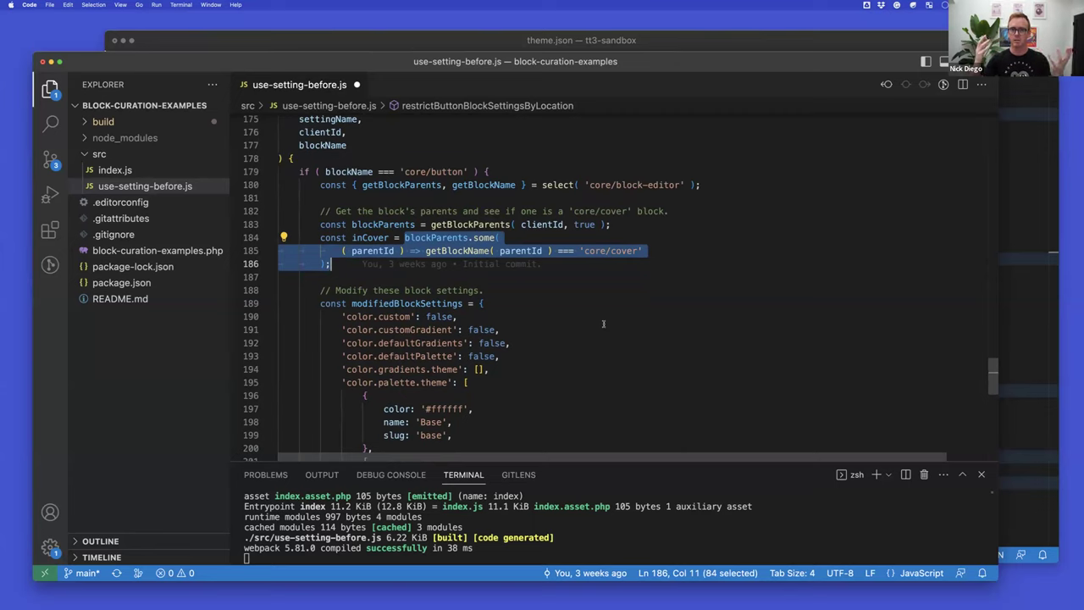
scroll(603, 323, down, 4)
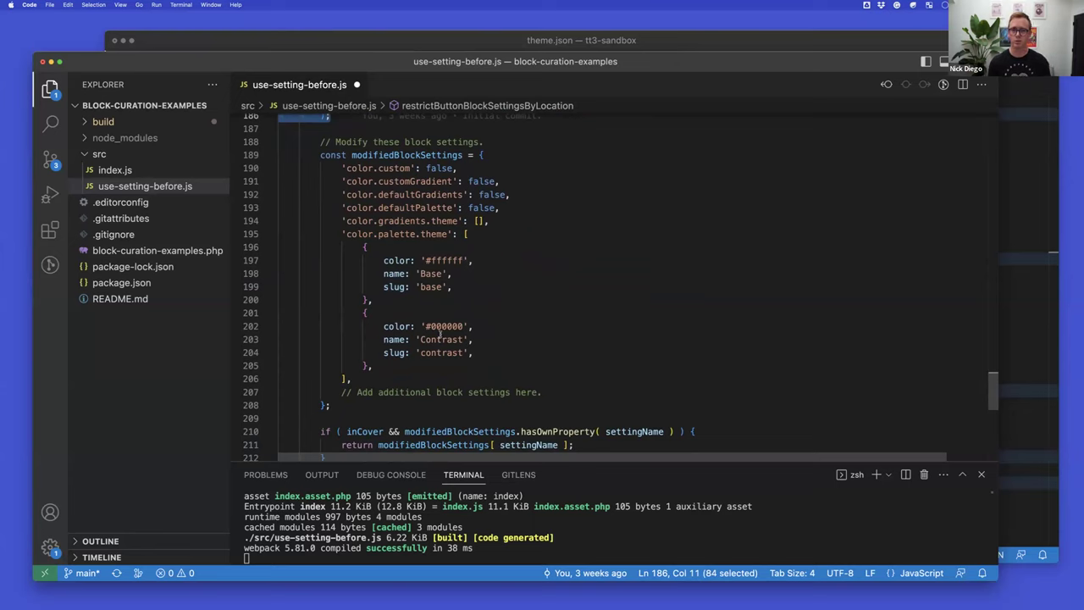
scroll(449, 335, down, 4)
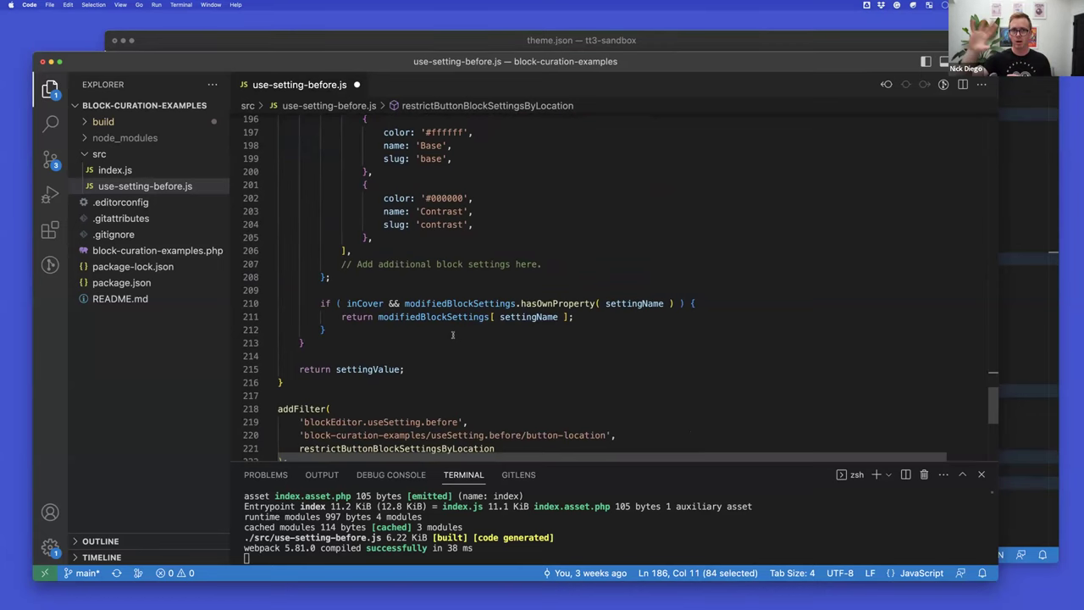
key(ctrl+Left)
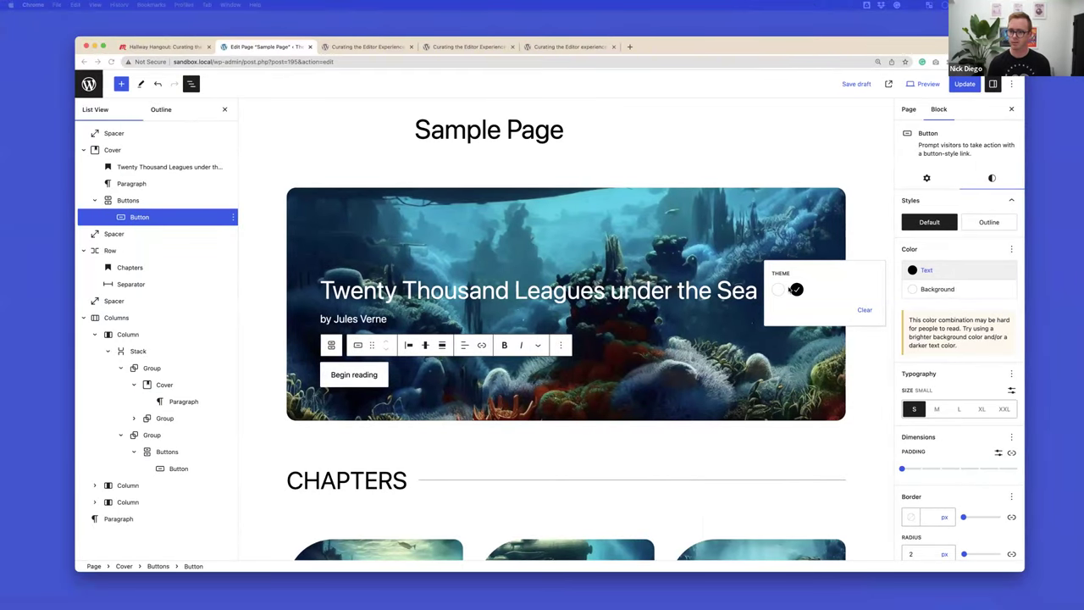
Show the first card's Continue Reading button text colour palette, then return to the Curating the Editor Experience page.
scroll(635, 294, down, 5)
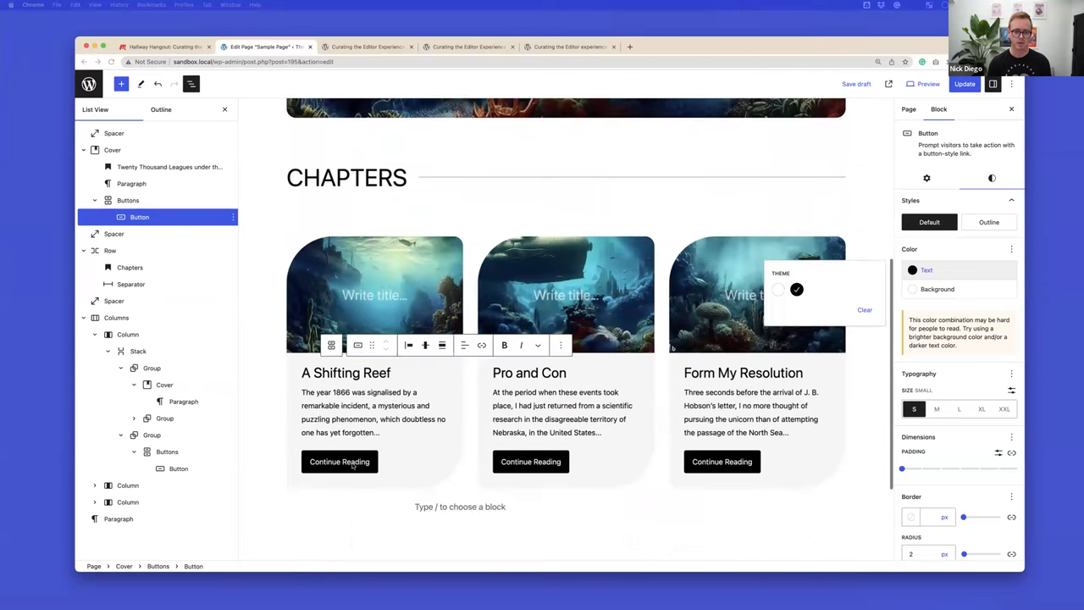
double_click(356, 461)
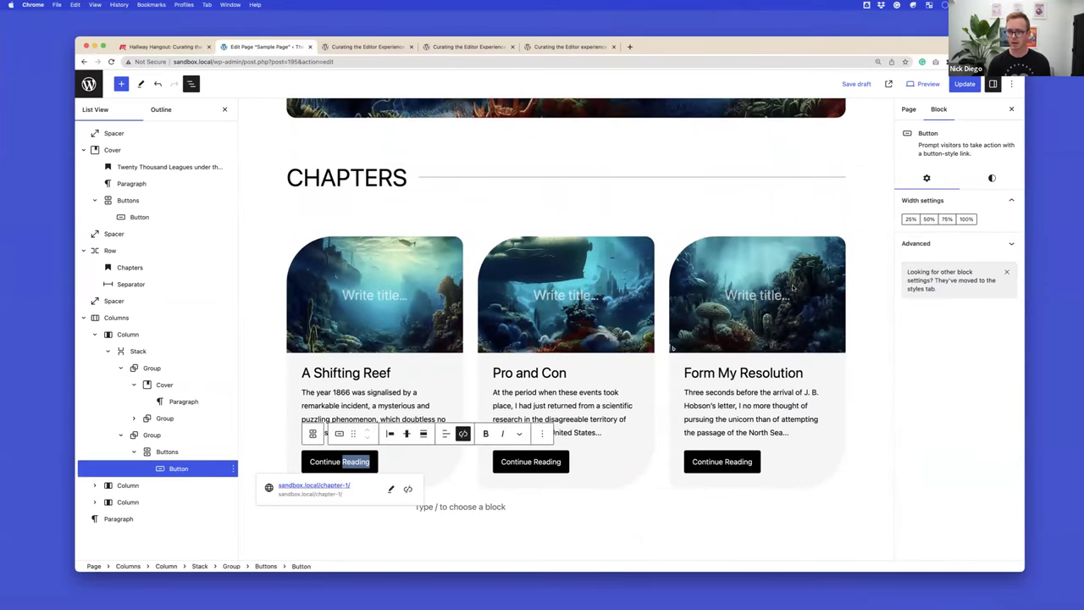
click(992, 177)
click(926, 270)
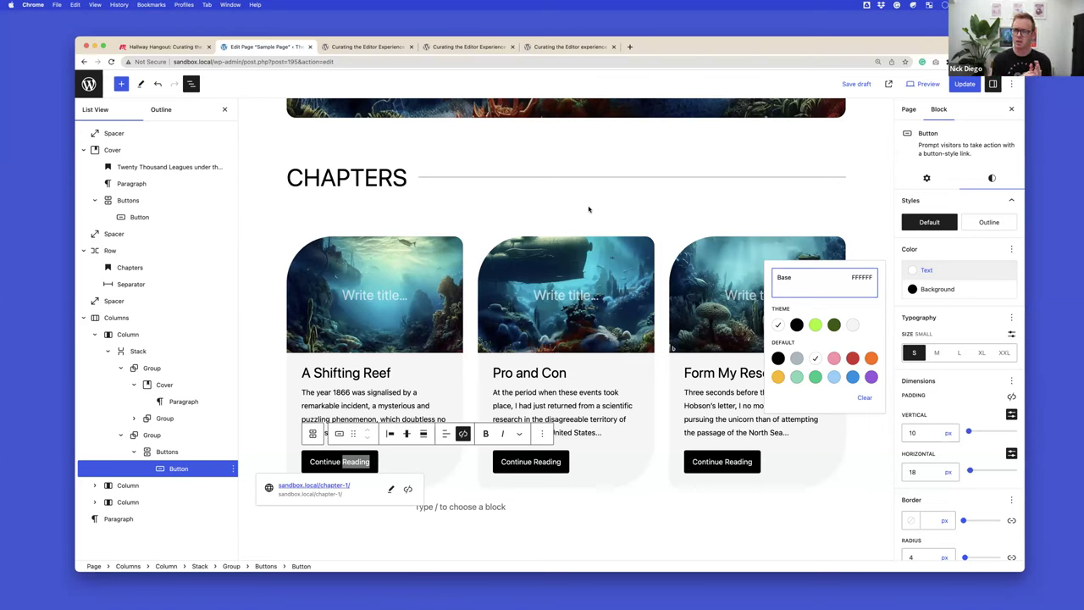
click(557, 47)
click(461, 47)
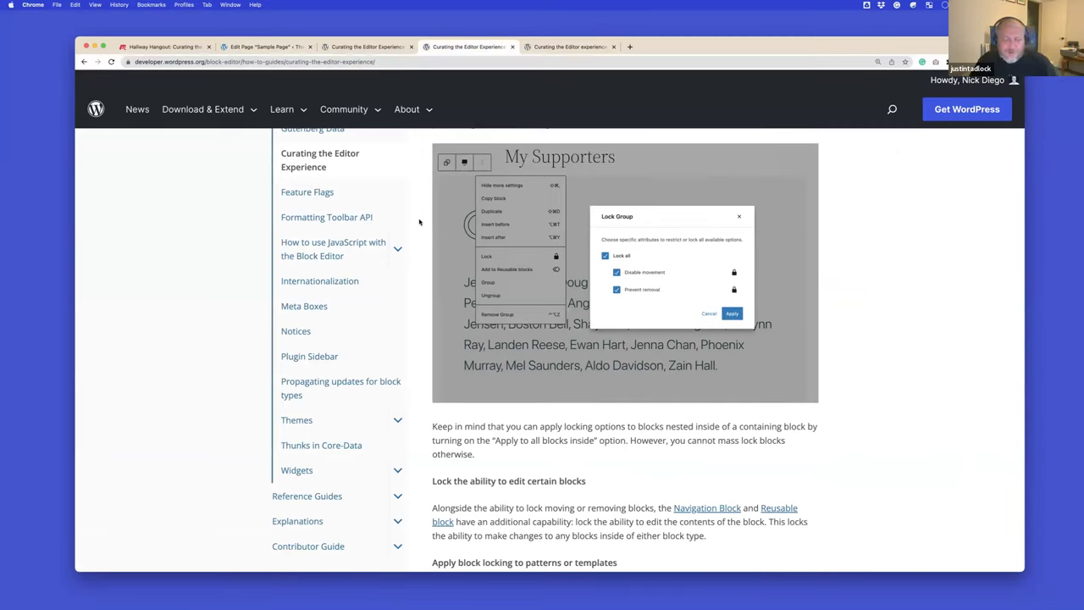
Search the page for 'content only' and scroll to the content-only editing section.
key(super+f)
text(content-only)
key(BackSpace)
key(BackSpace)
key(BackSpace)
key(BackSpace)
key(BackSpace)
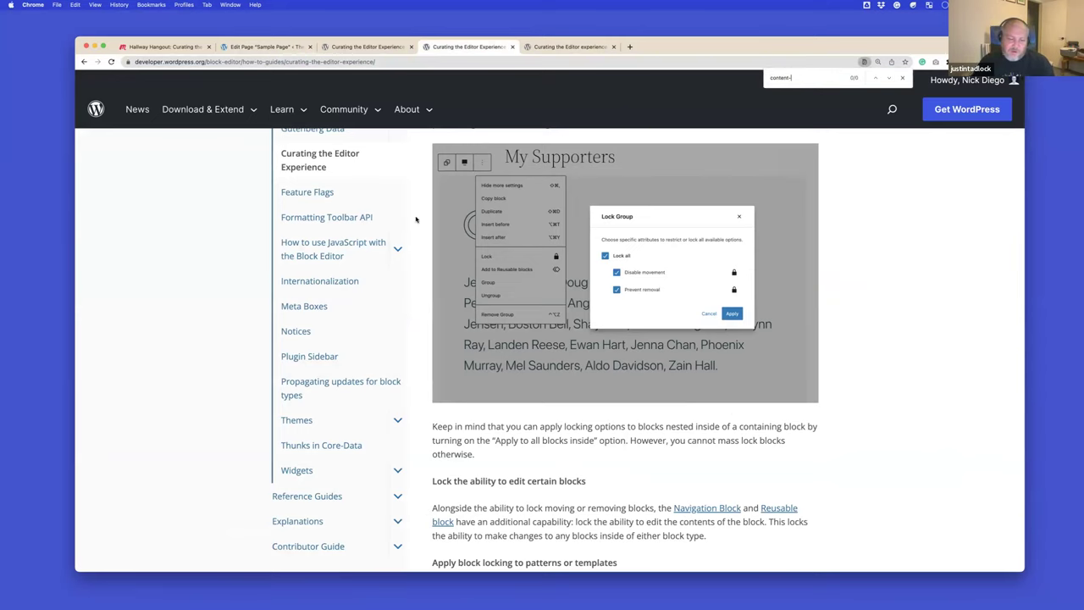
text(only)
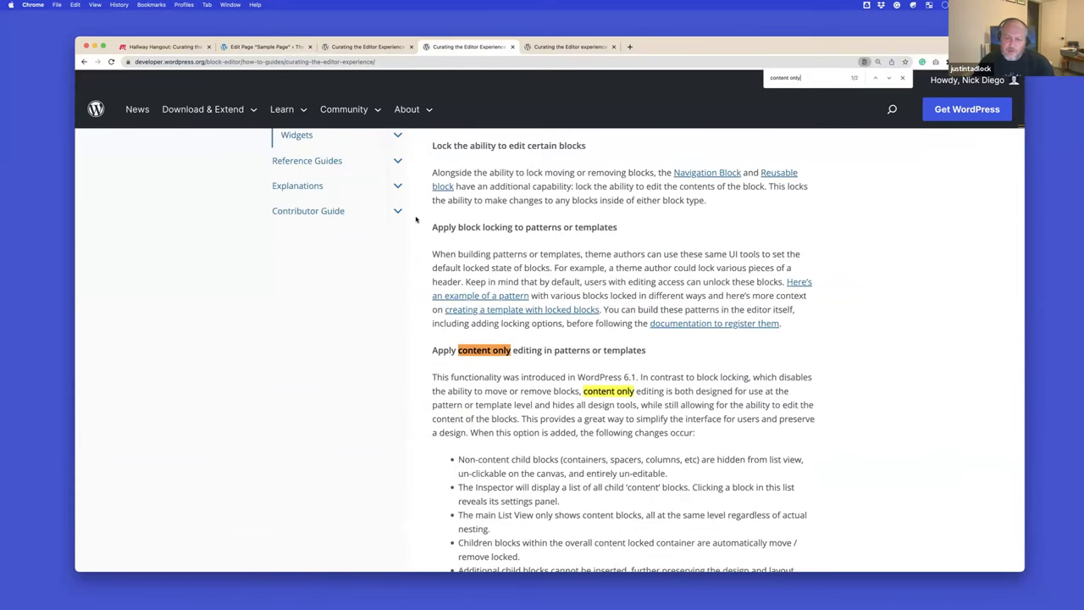
scroll(497, 345, down, 3)
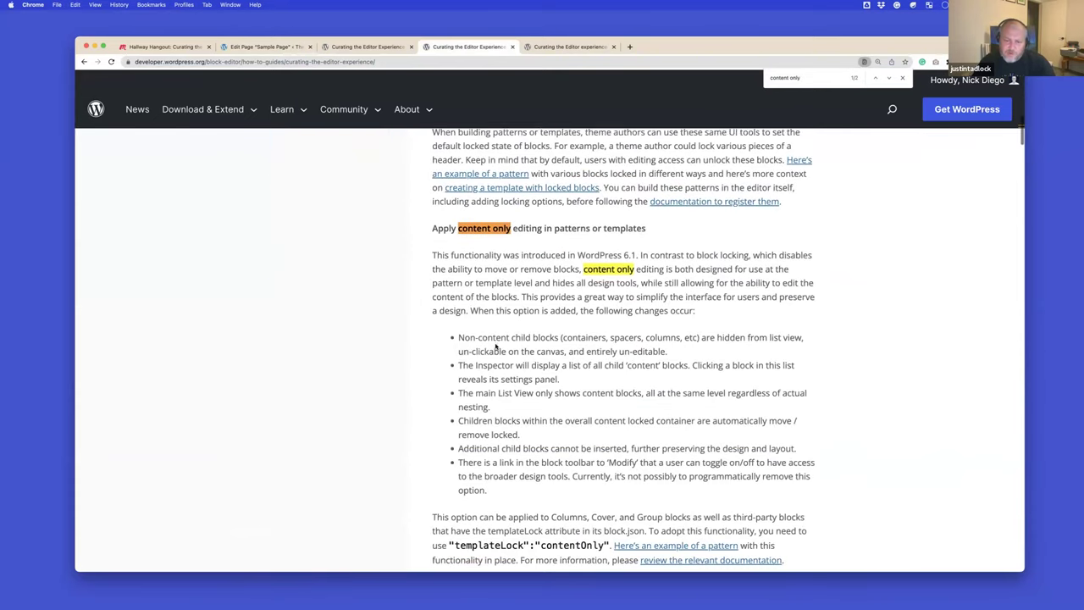
scroll(496, 345, down, 2)
scroll(497, 346, down, 2)
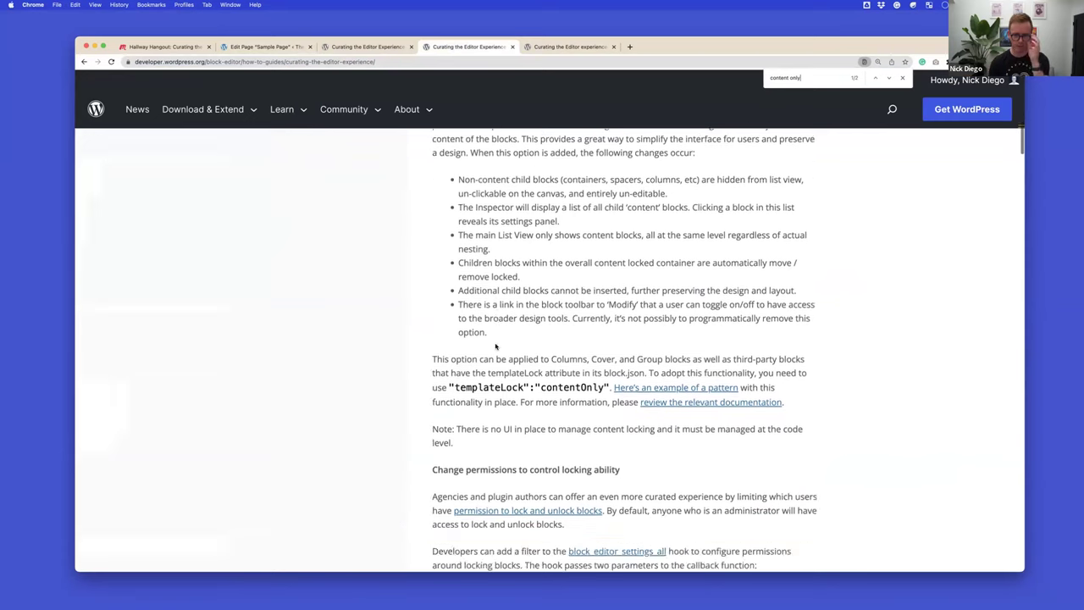
scroll(496, 346, up, 1)
scroll(618, 405, up, 1)
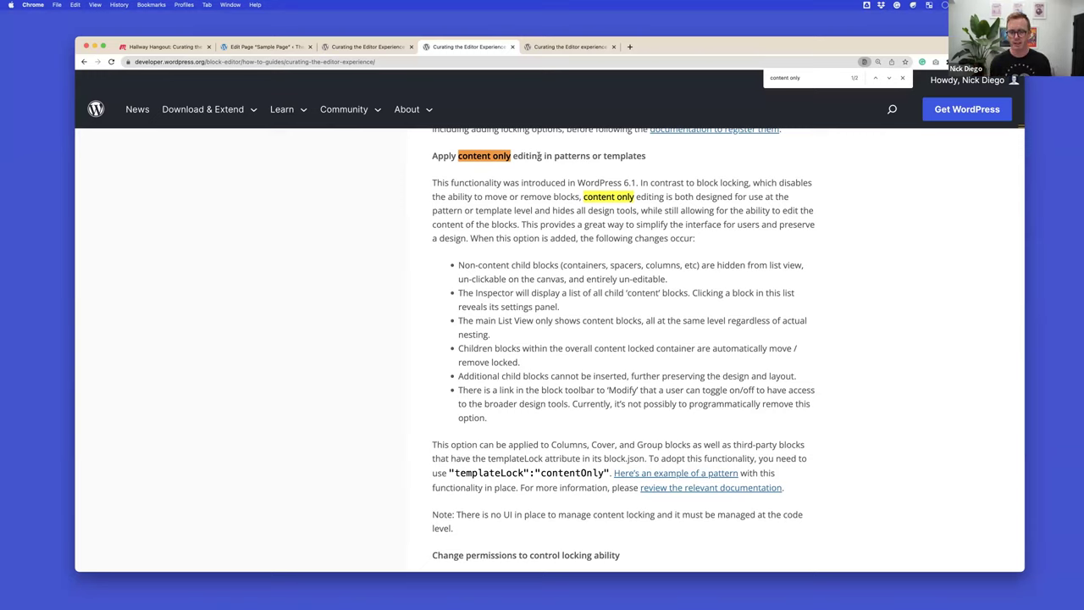
Open the 'example of a pattern' link in a new tab and view it.
right_click(709, 474)
click(731, 438)
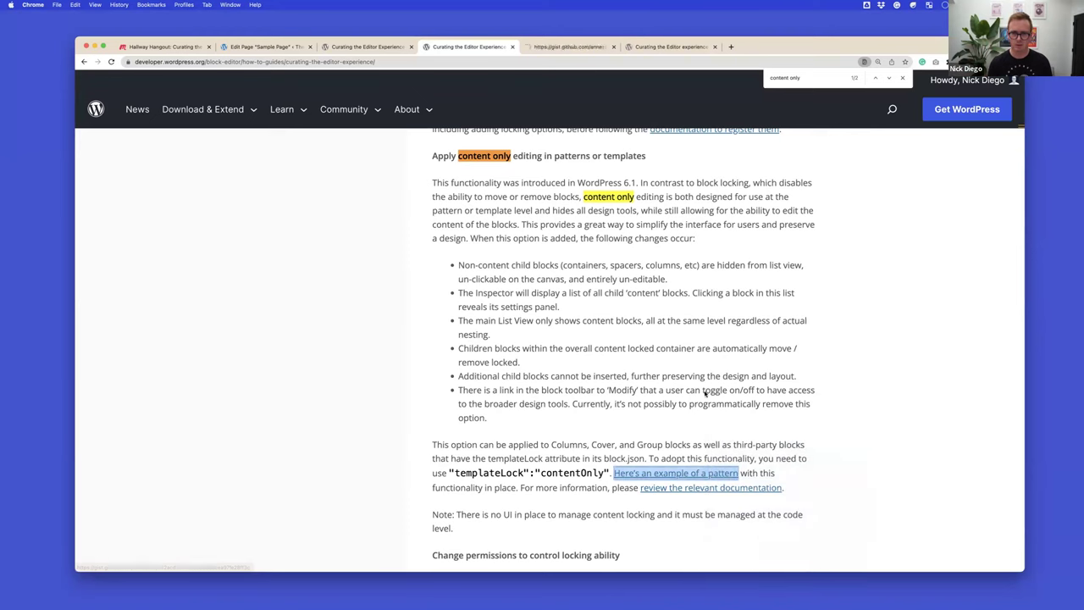
click(532, 47)
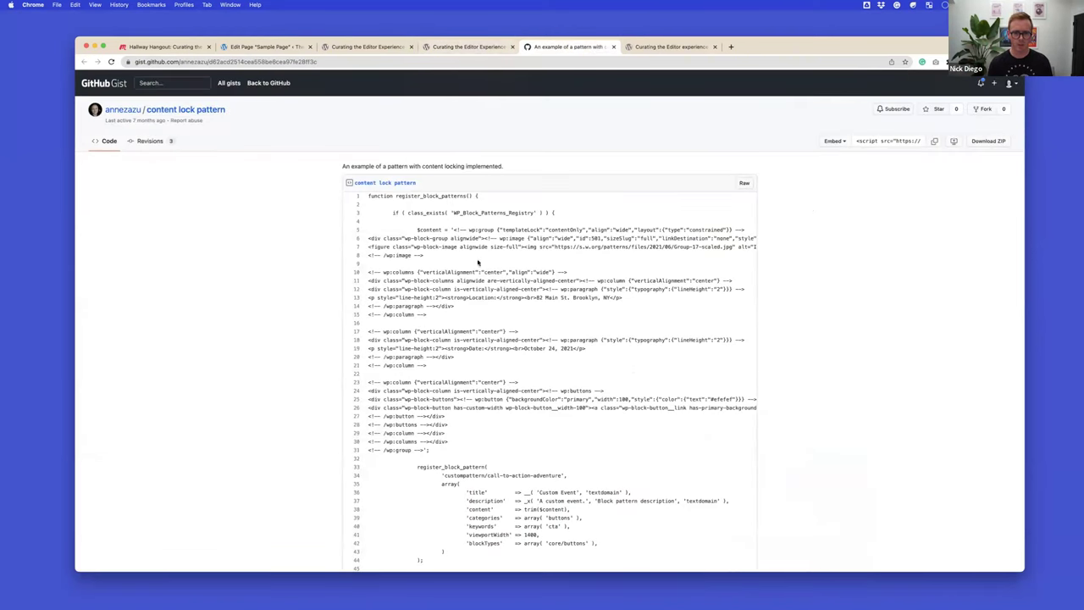
Highlight the Gist's group block markup from line 5 onward, then go back to the page editor.
scroll(455, 239, down, 1)
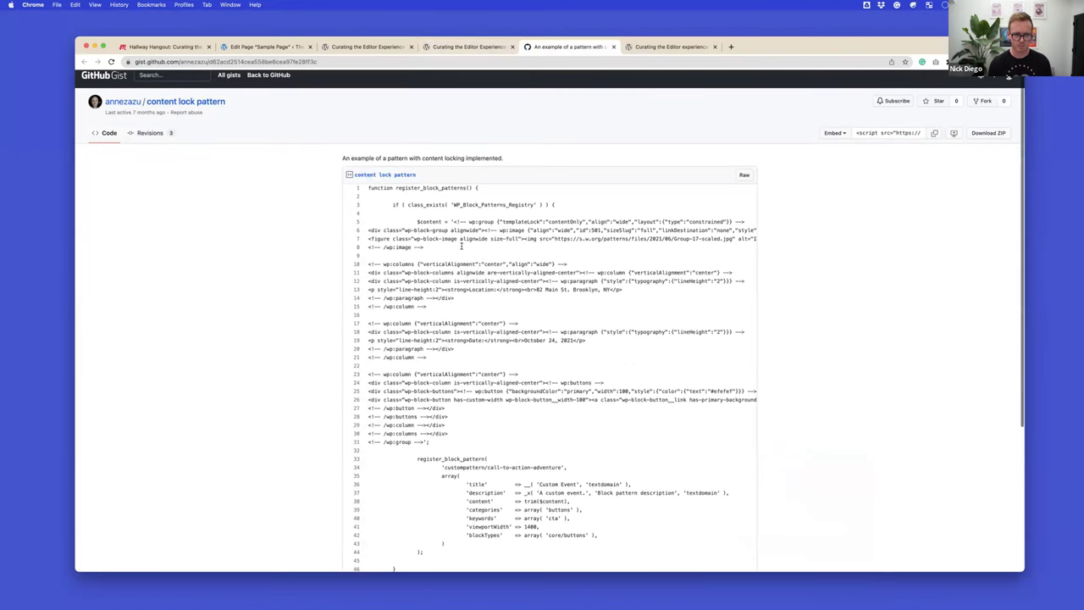
drag(452, 211, 430, 333)
scroll(478, 309, down, 3)
scroll(445, 349, down, 1)
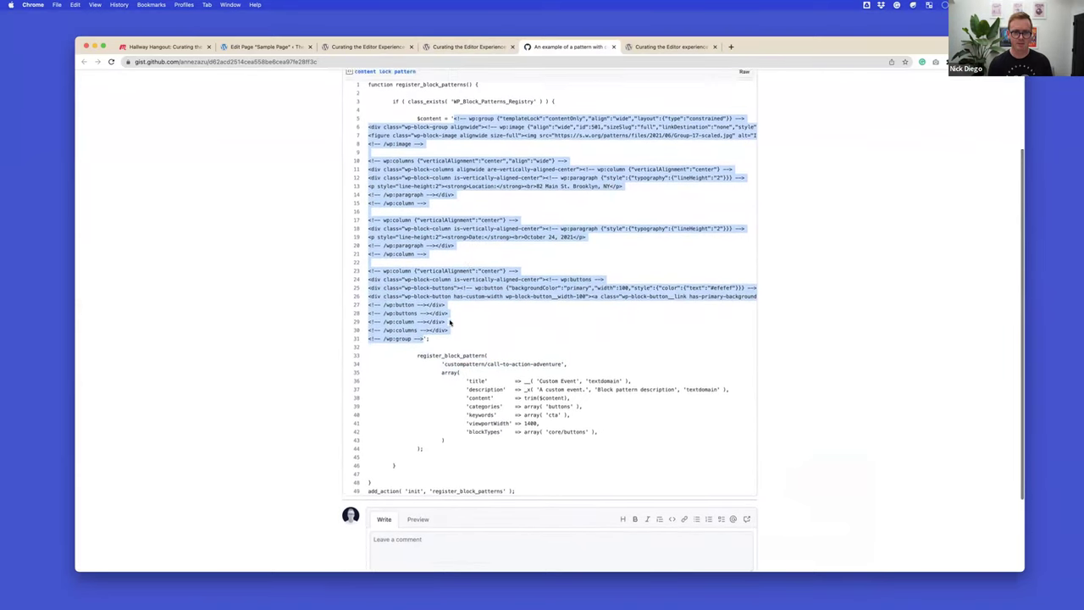
scroll(436, 326, up, 3)
click(276, 53)
scroll(525, 217, down, 4)
Delete the trailing empty wp:paragraph markup in the Code editor and exit back to visual editing.
click(449, 362)
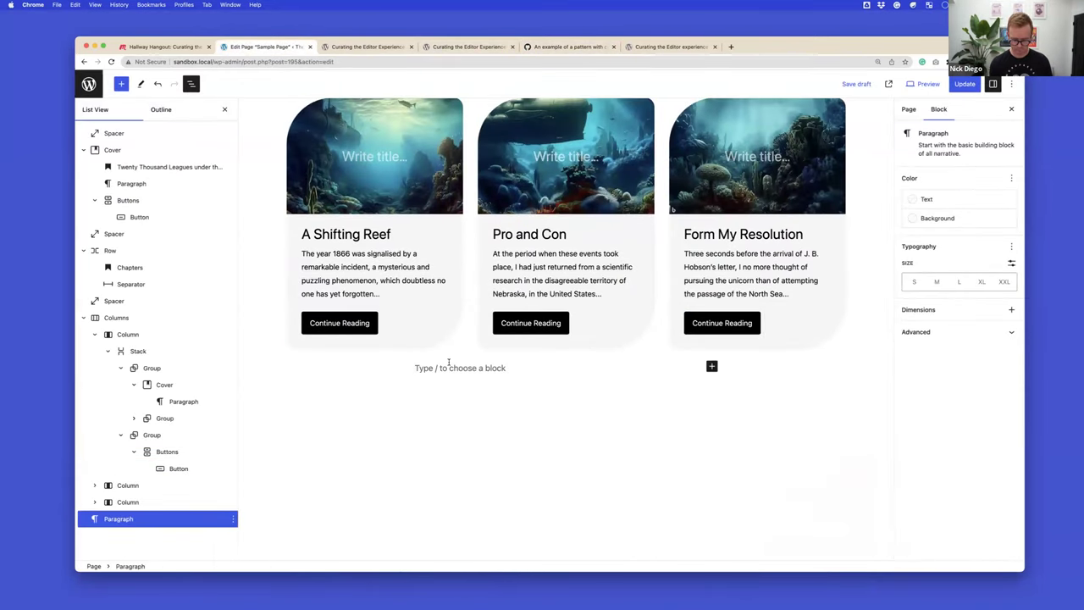
key(Return)
click(1011, 84)
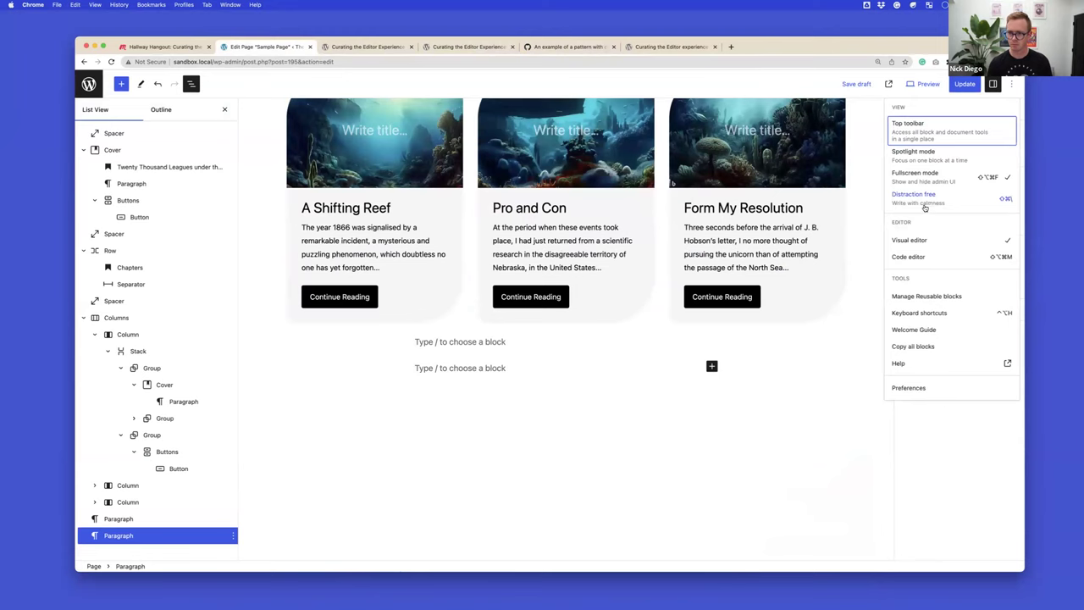
click(911, 257)
scroll(581, 326, down, 15)
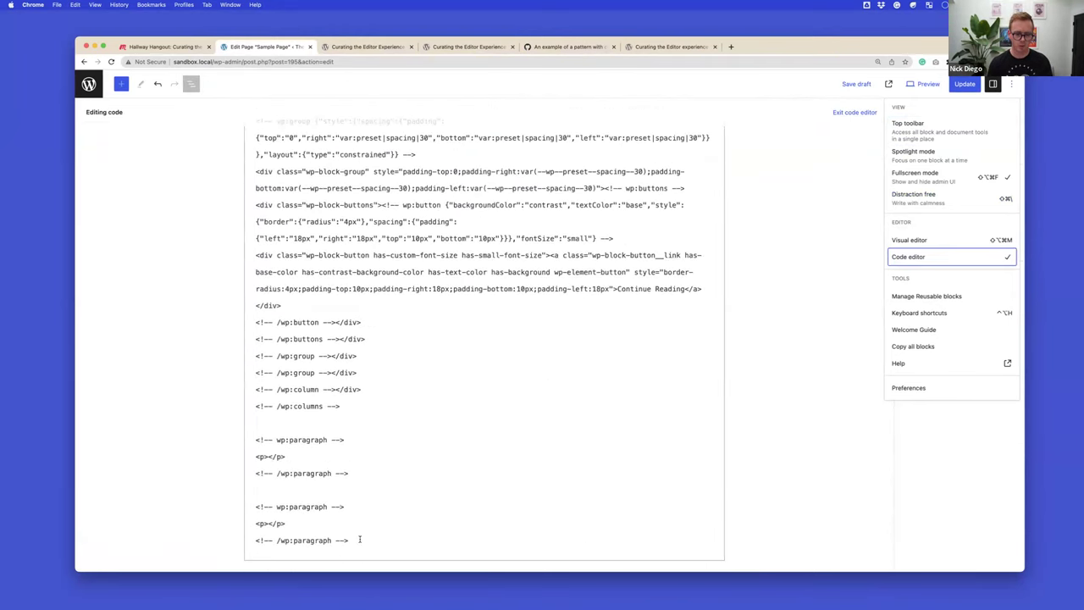
drag(359, 542, 216, 500)
key(BackSpace)
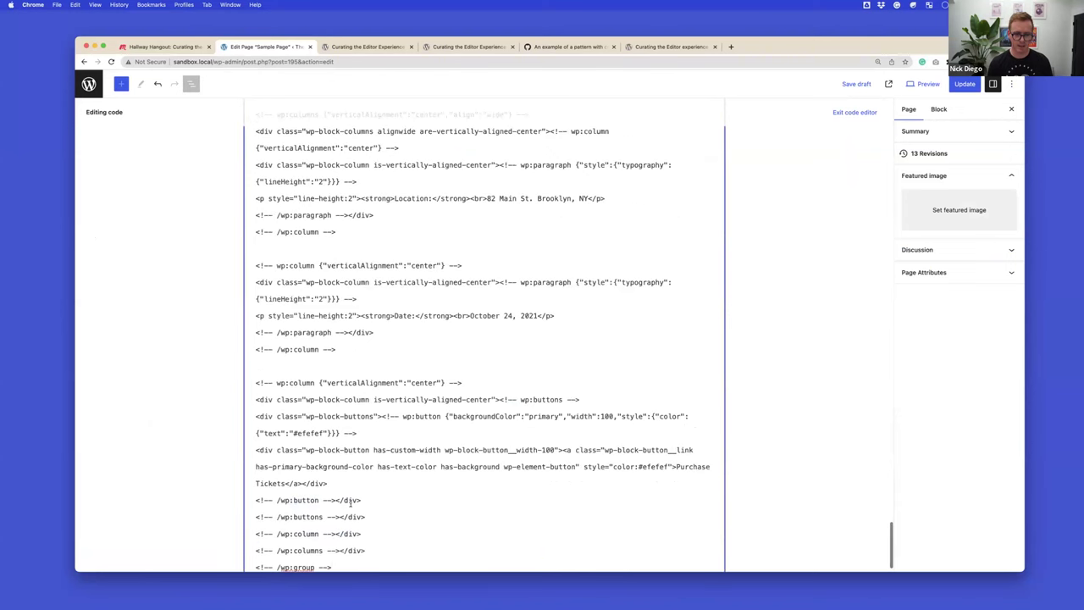
click(853, 113)
scroll(593, 302, down, 5)
scroll(593, 302, down, 6)
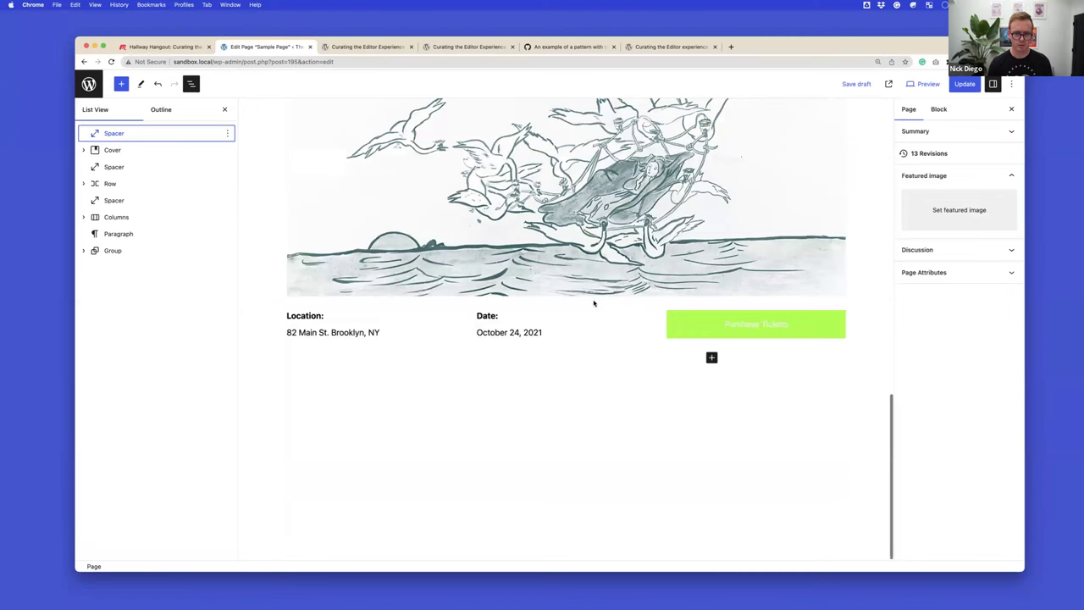
scroll(593, 302, up, 1)
click(538, 294)
scroll(542, 305, up, 1)
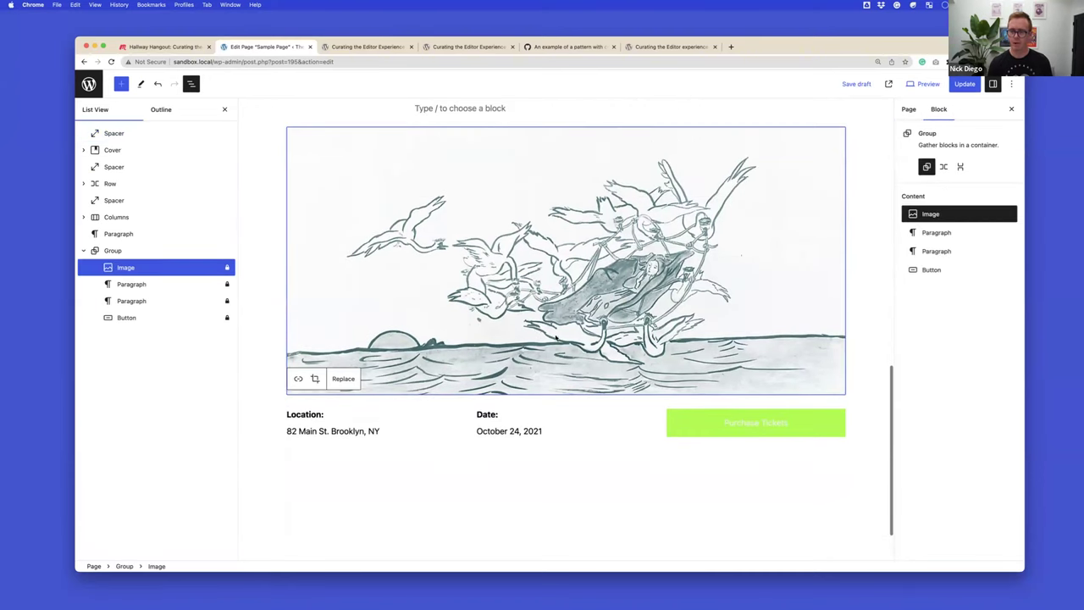
scroll(564, 356, up, 5)
scroll(566, 373, up, 2)
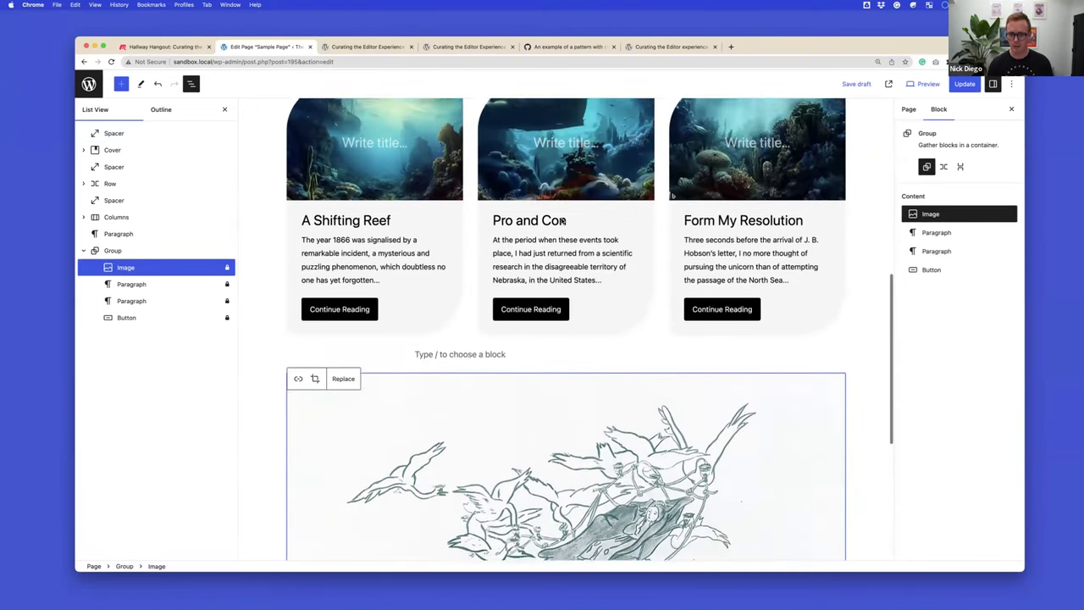
click(568, 212)
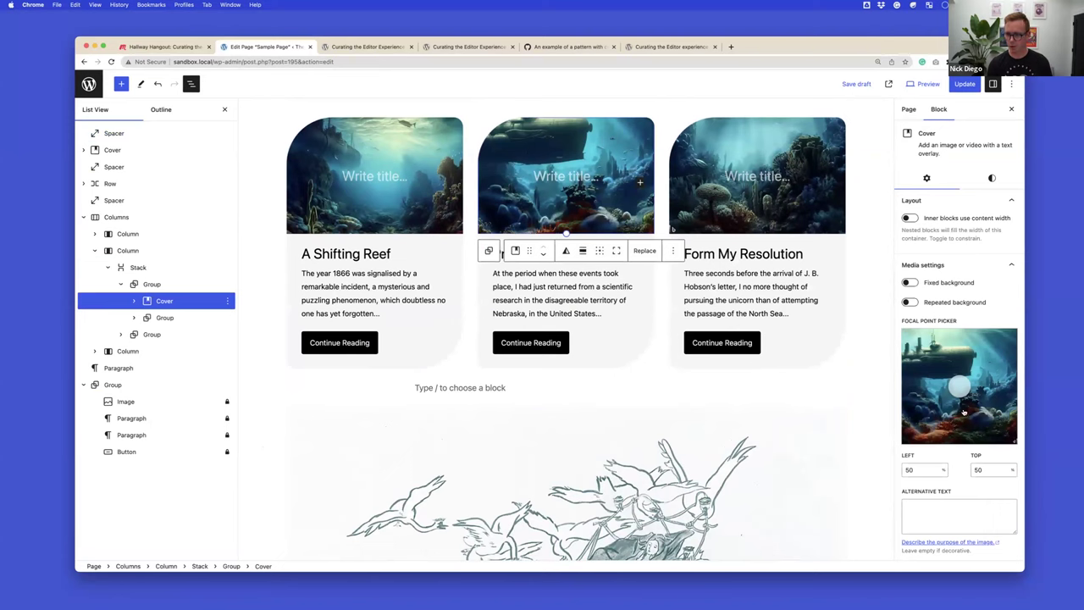
click(992, 178)
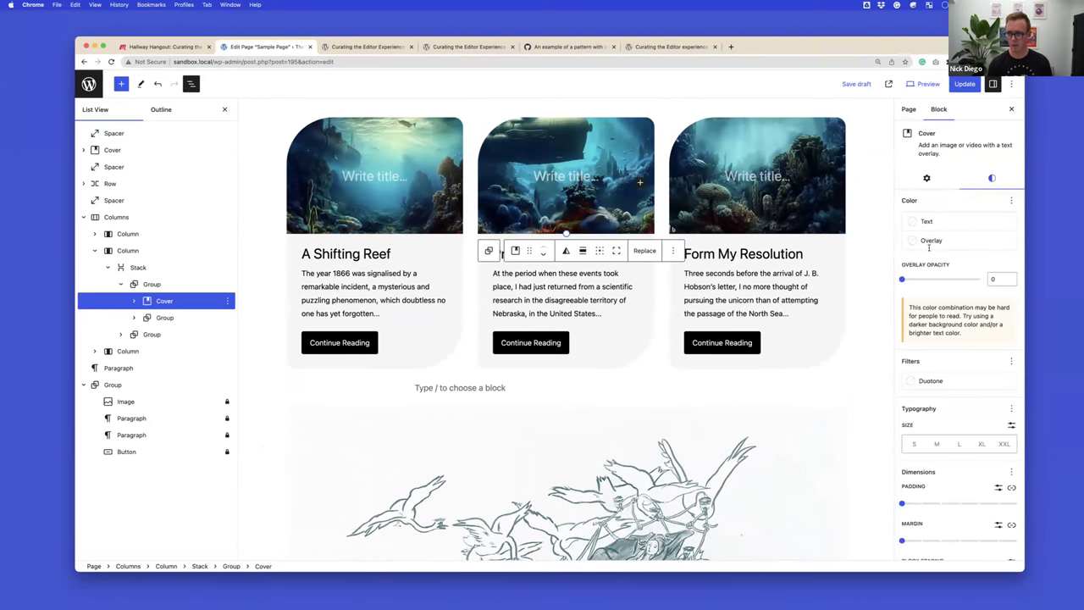
scroll(662, 386, down, 3)
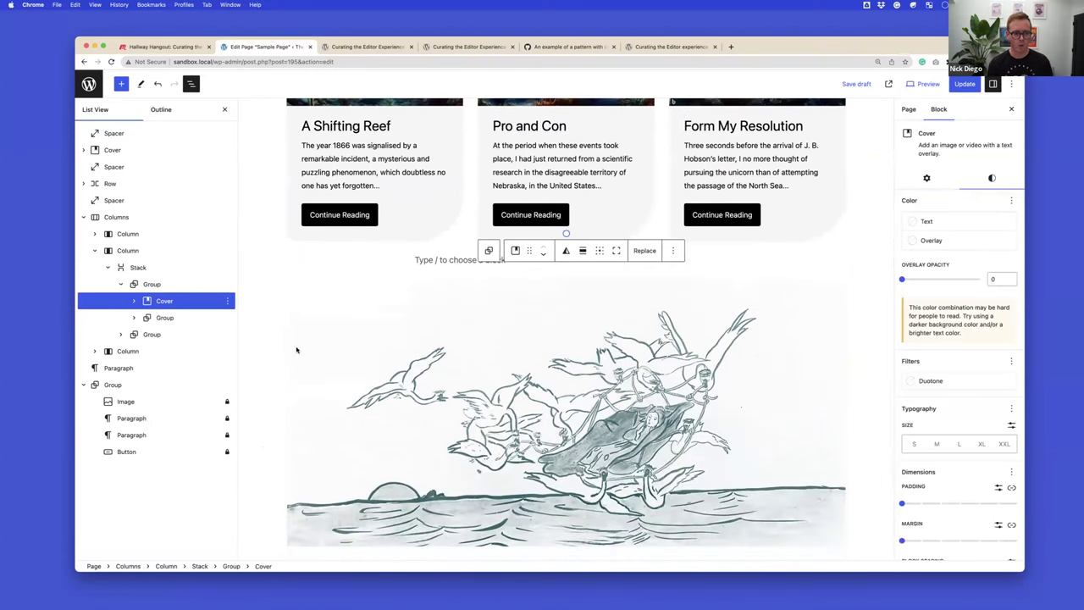
click(479, 387)
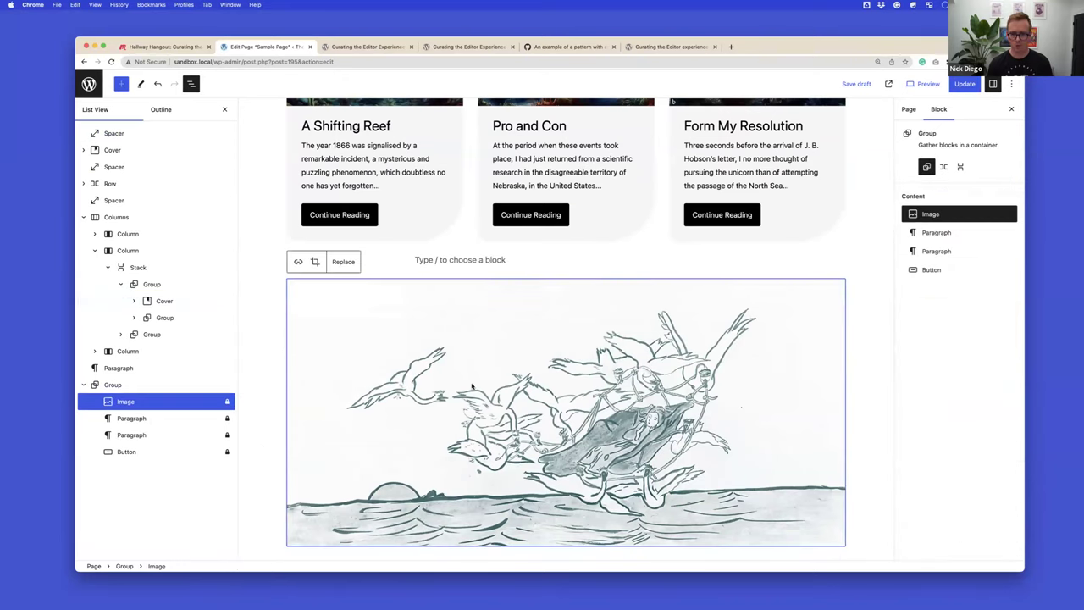
click(939, 233)
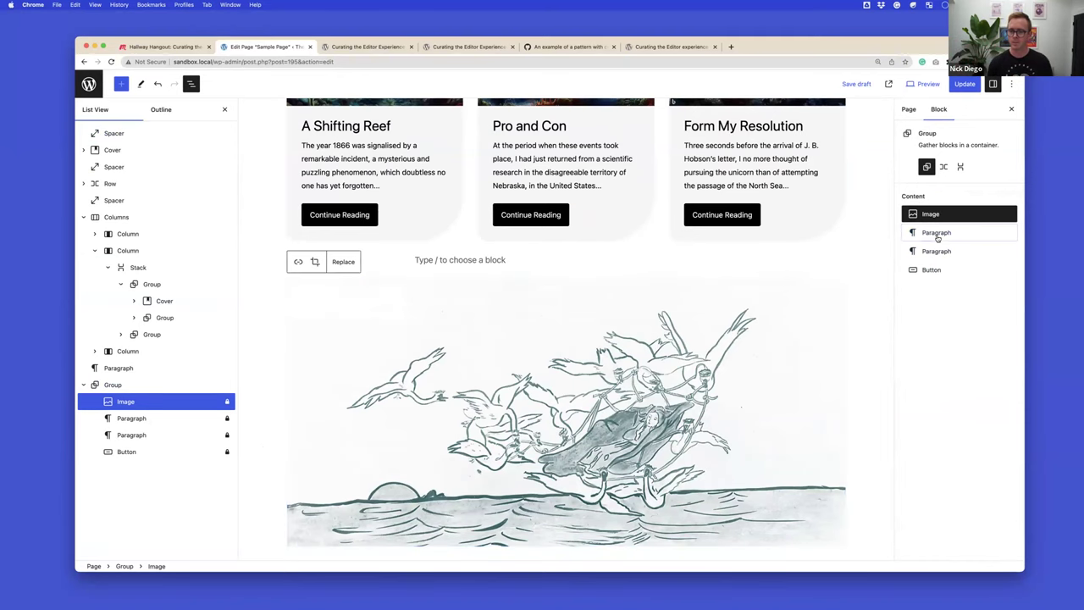
triple_click(312, 350)
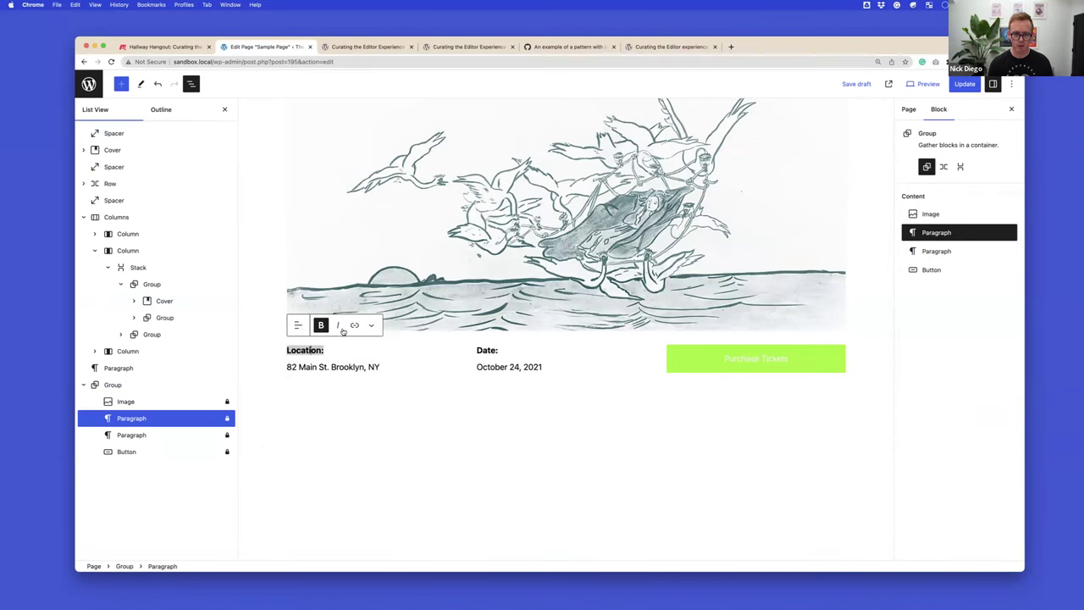
scroll(343, 332, up, 5)
scroll(532, 320, down, 5)
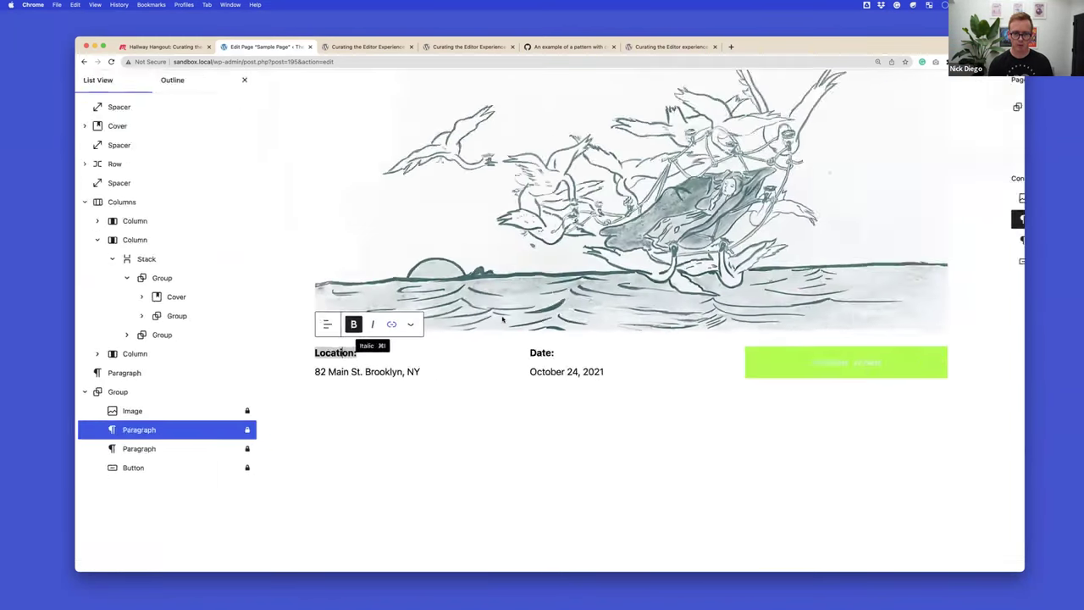
scroll(342, 194, up, 5)
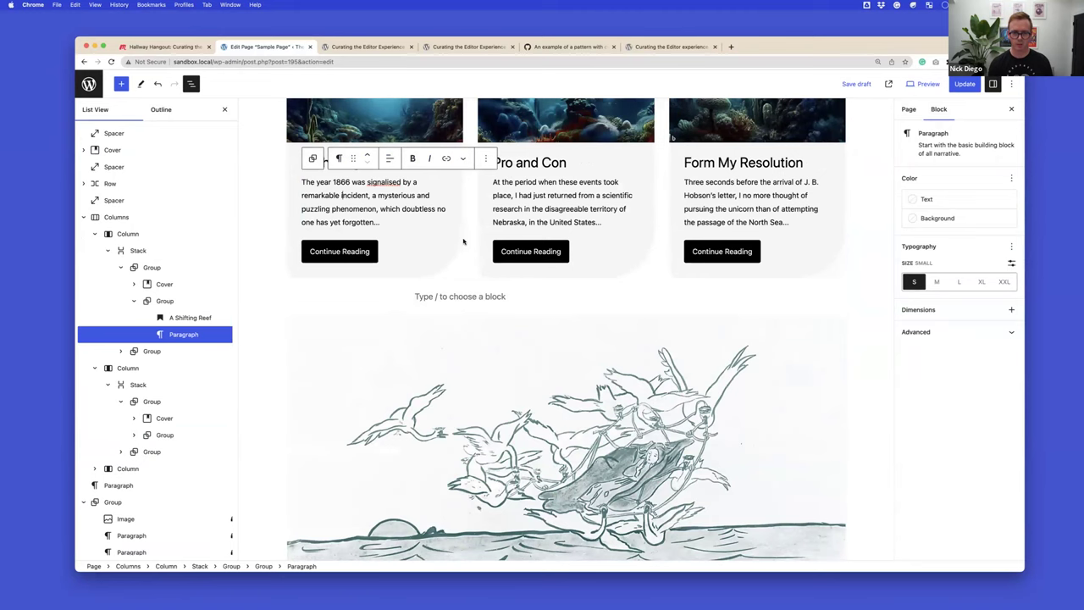
scroll(514, 318, down, 3)
scroll(513, 318, down, 4)
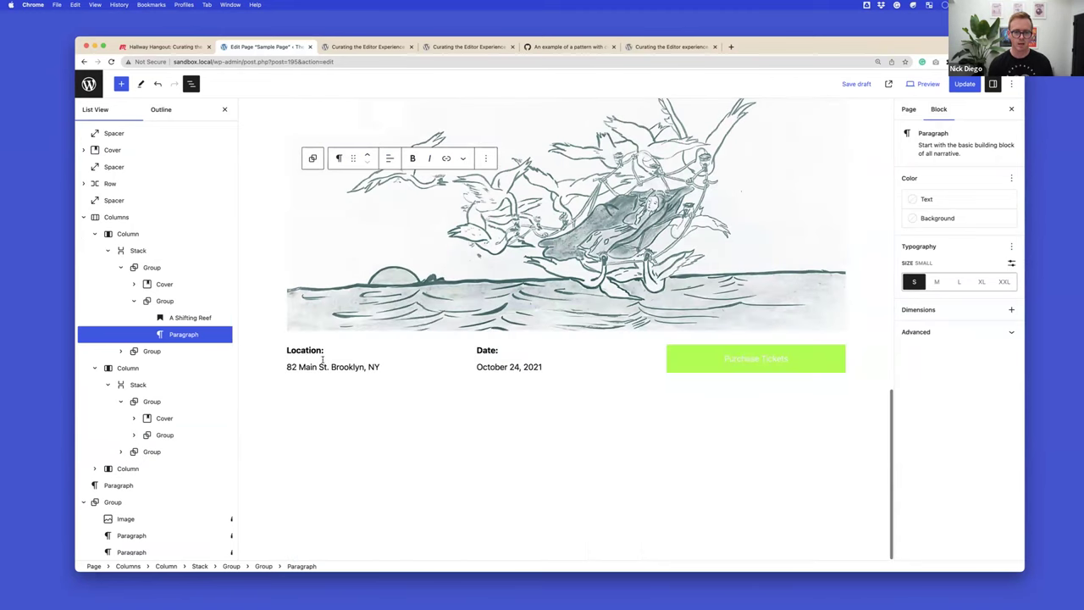
click(314, 352)
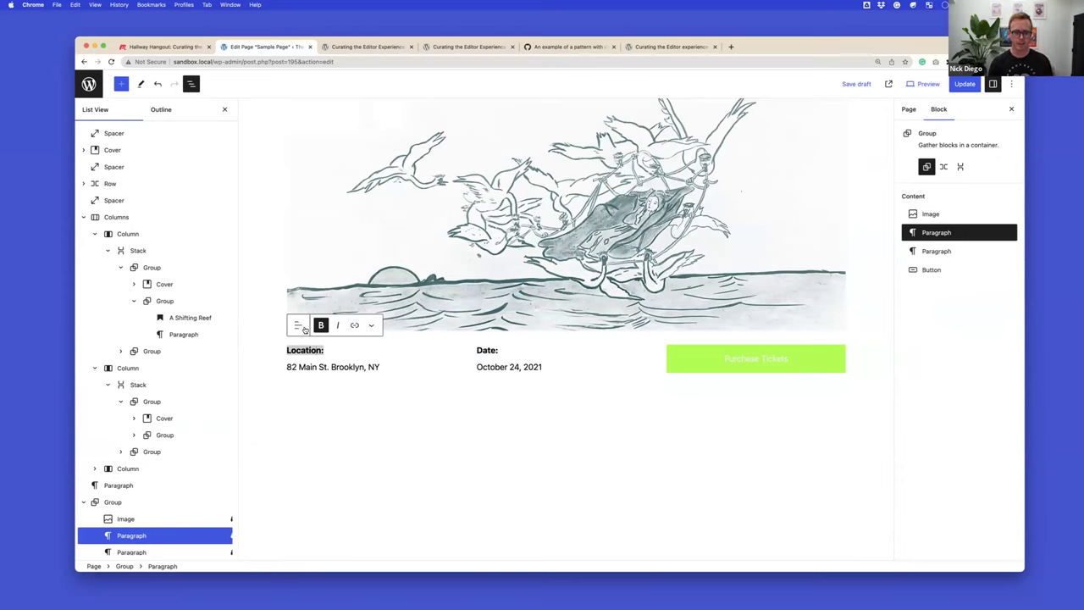
click(330, 366)
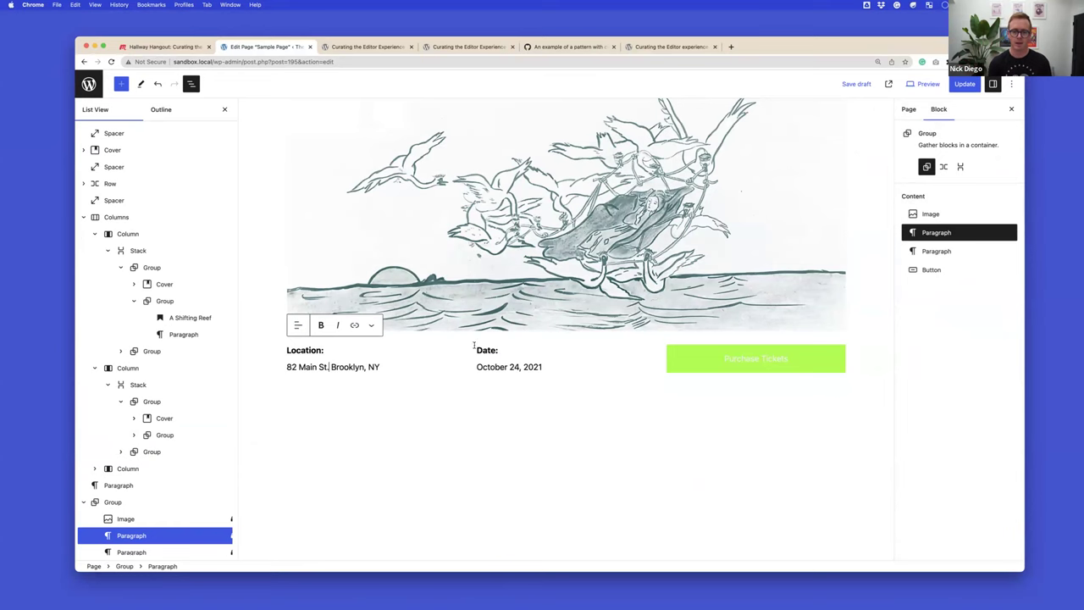
scroll(606, 356, up, 2)
click(555, 266)
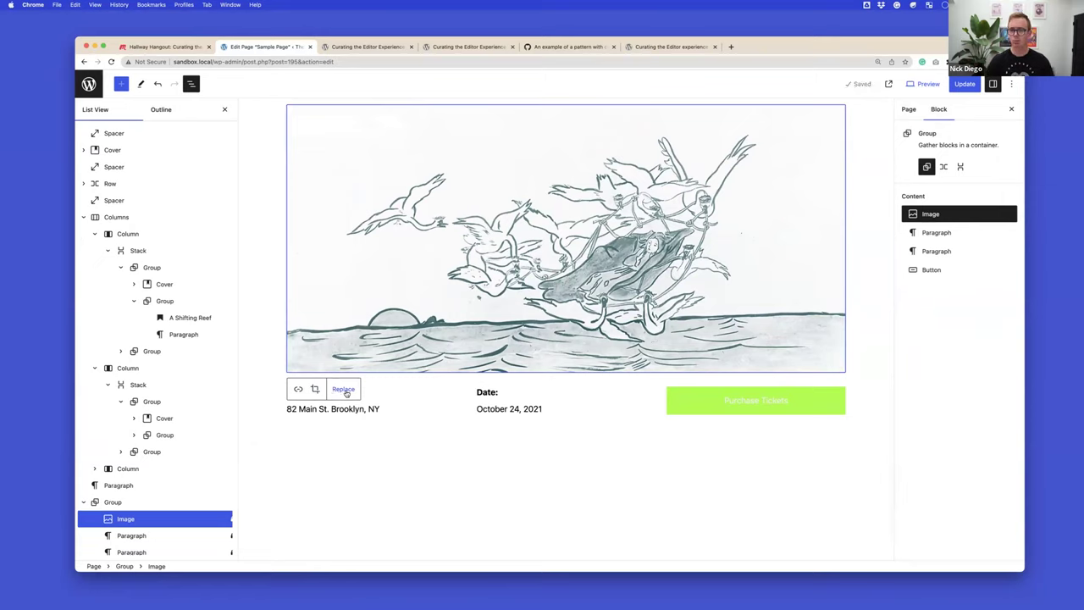
click(361, 409)
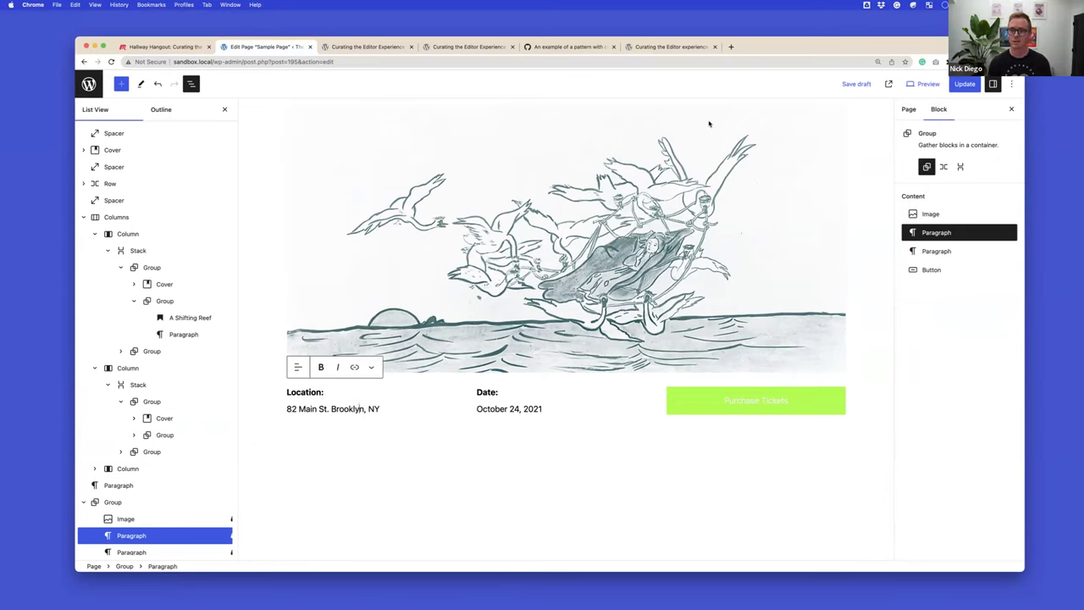
click(658, 47)
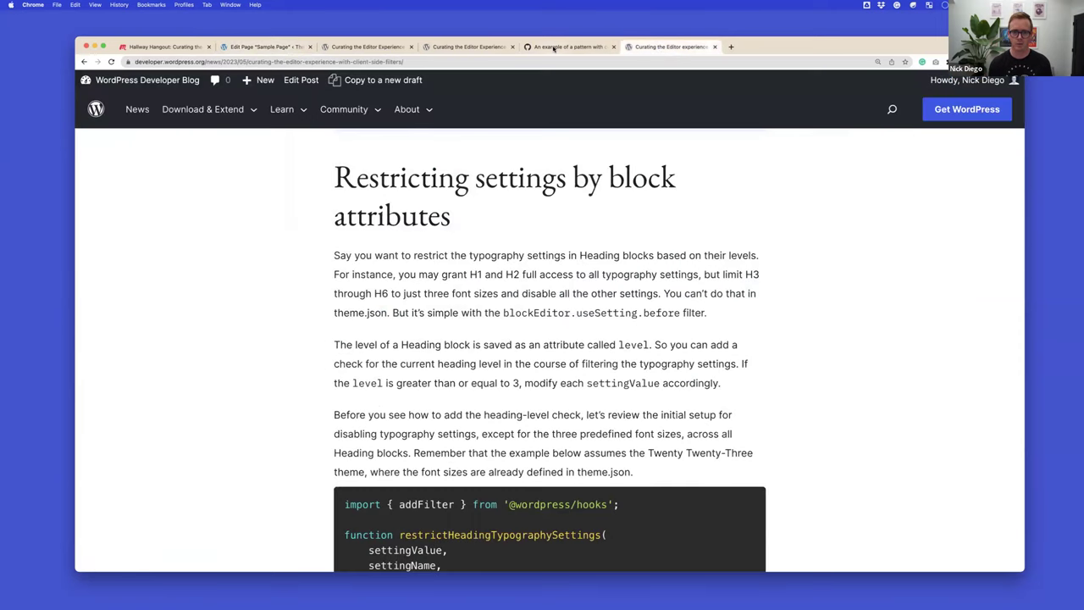
Open the templates documentation link from the content-only section in a new tab.
key(ctrl+shift+Tab)
key(ctrl+shift+Tab)
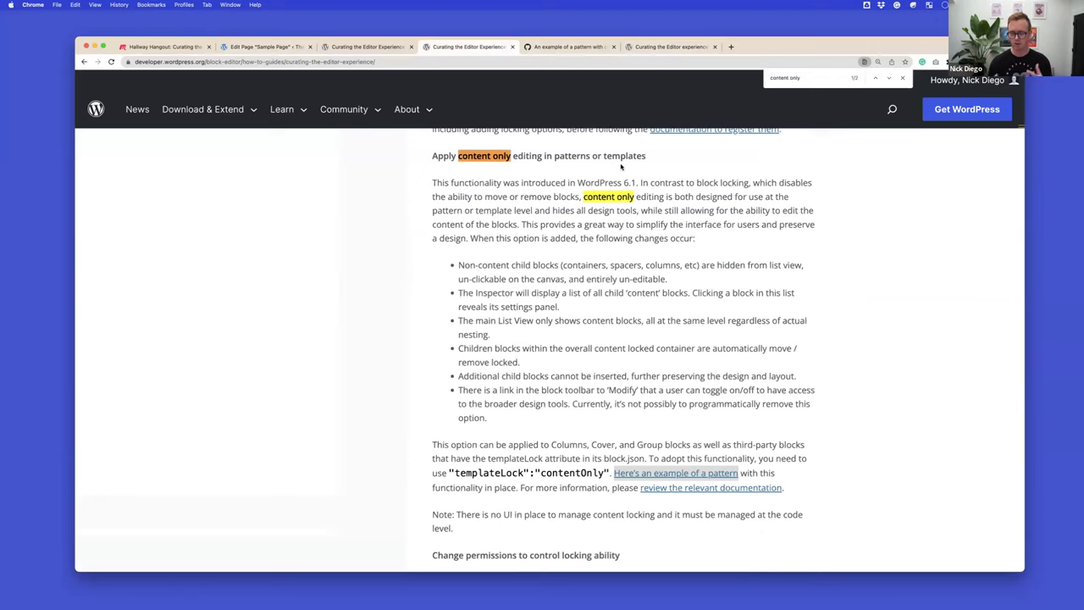
right_click(688, 489)
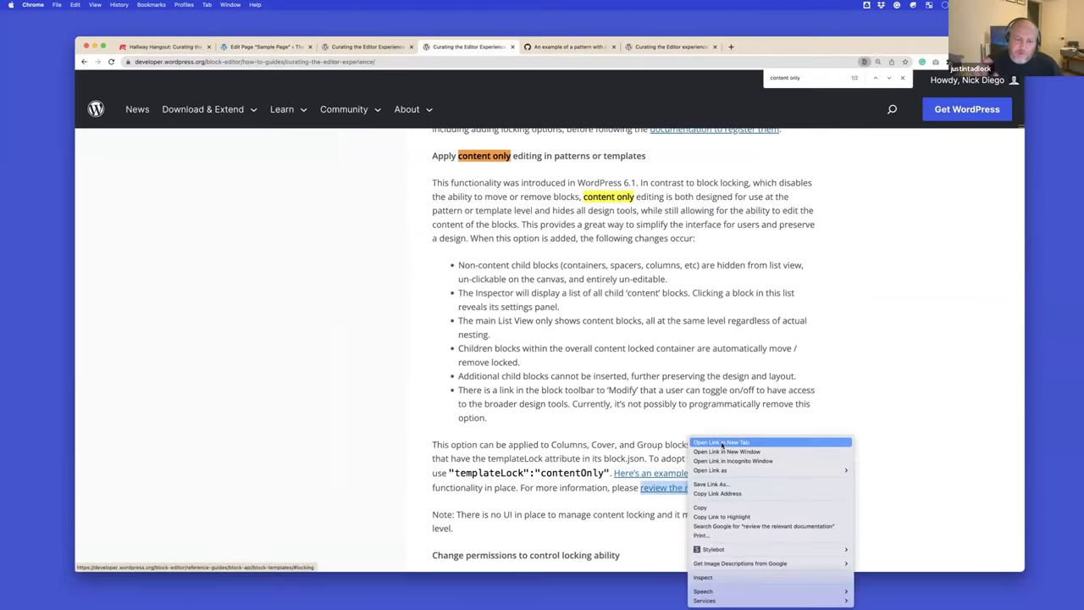
click(707, 444)
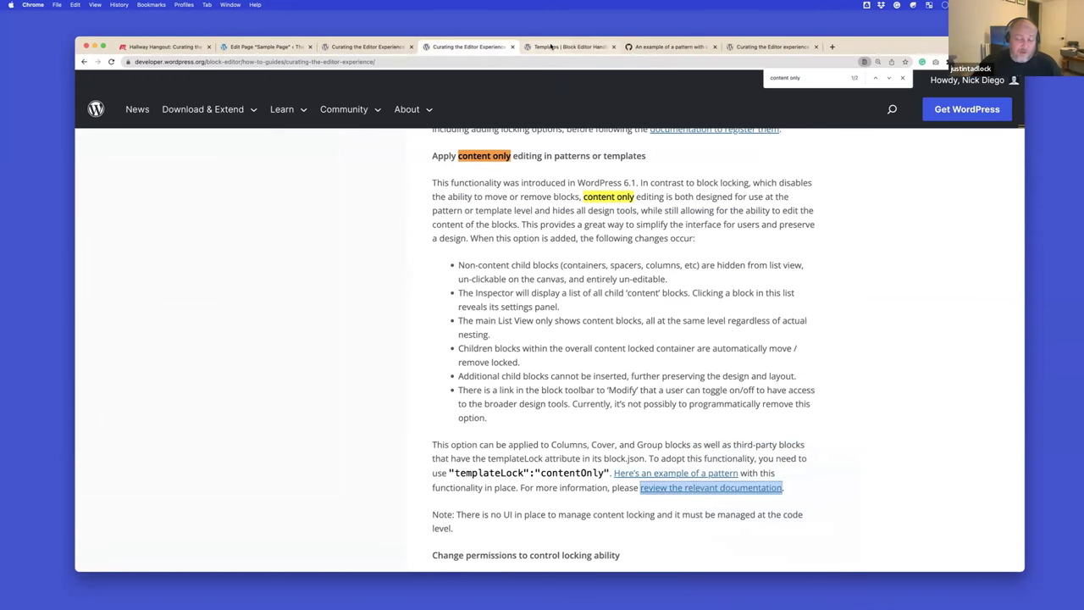
key(ctrl+Tab)
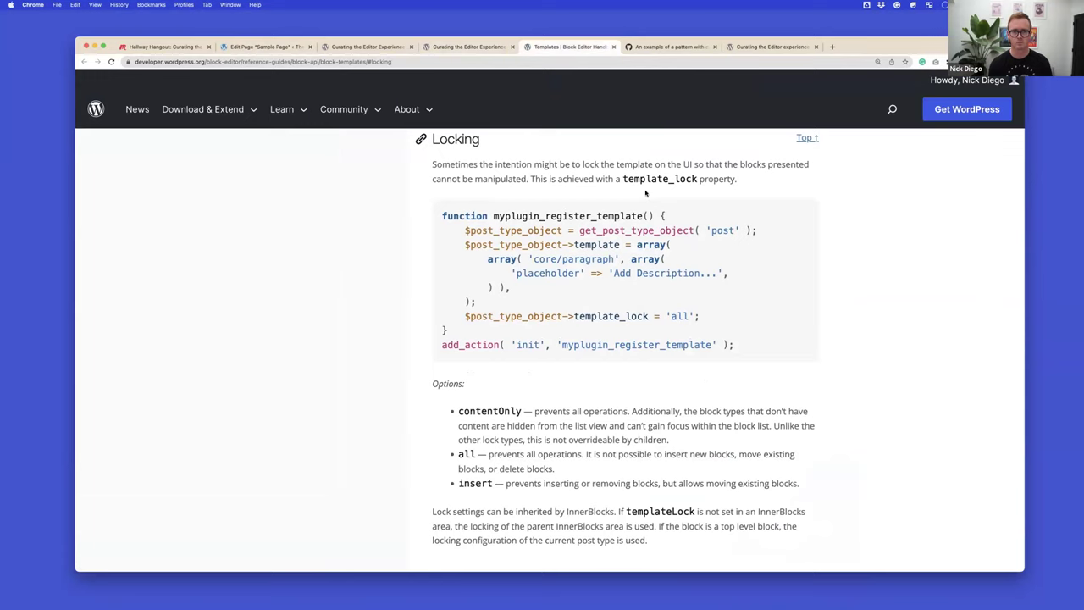
Paste the copied address into the Templates page's address bar to reach its Locking section.
key(super+l)
key(super+c)
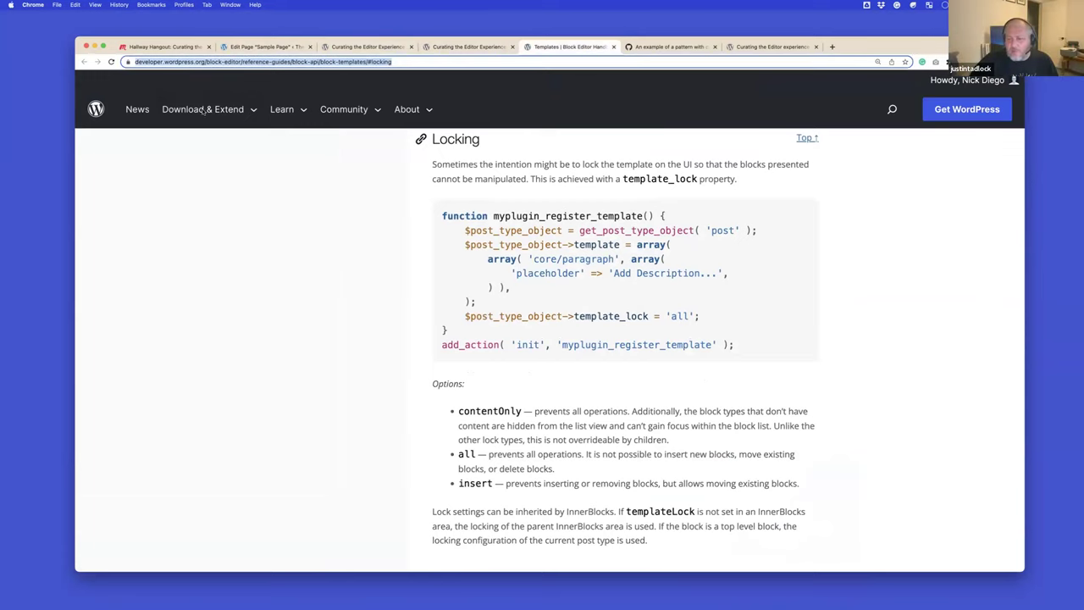
key(Right)
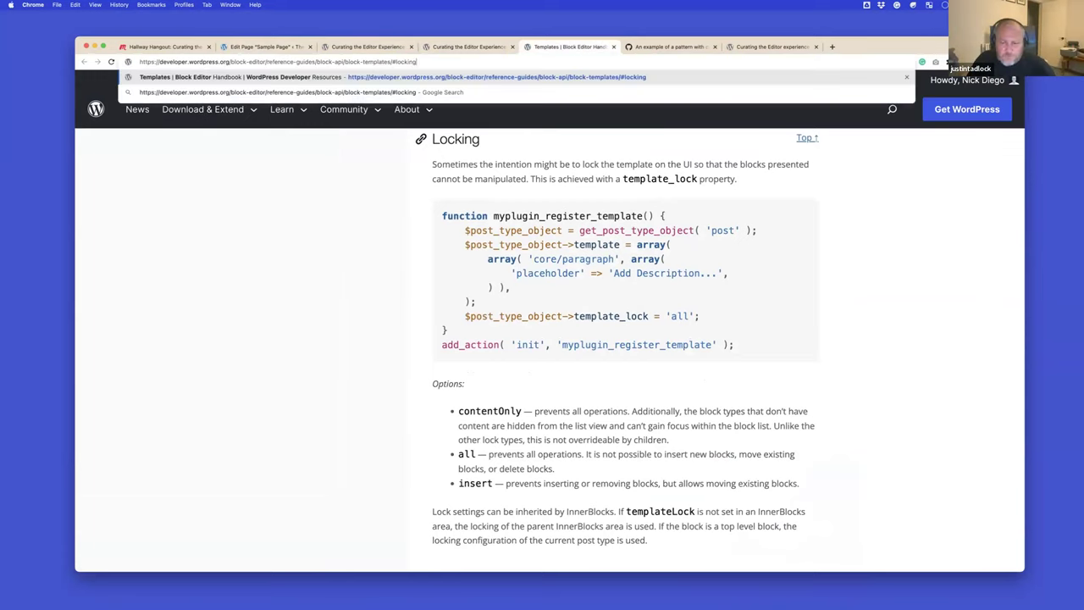
key(super+v)
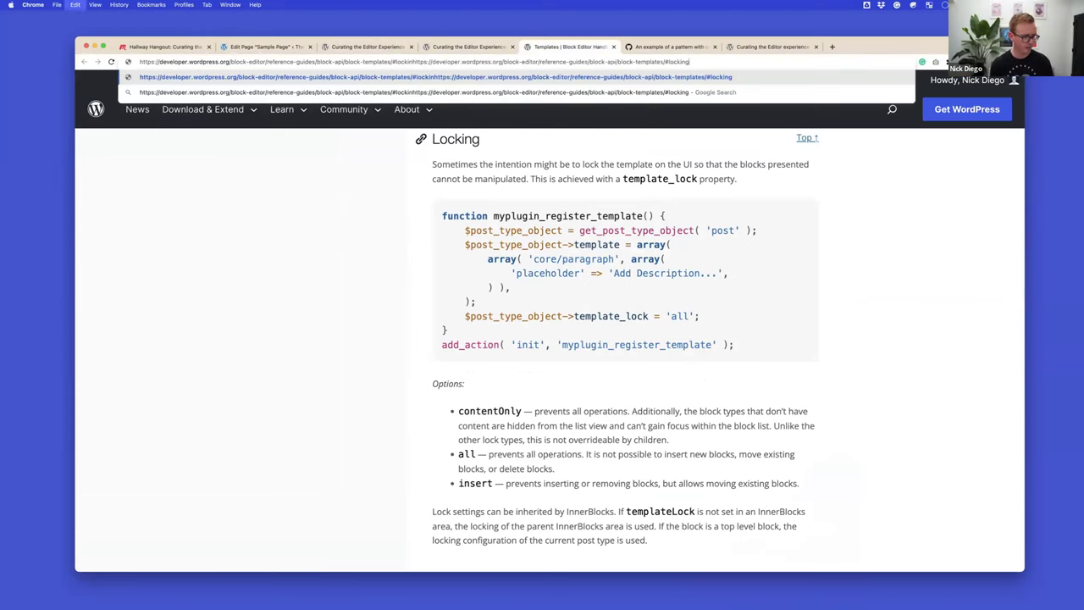
click(111, 262)
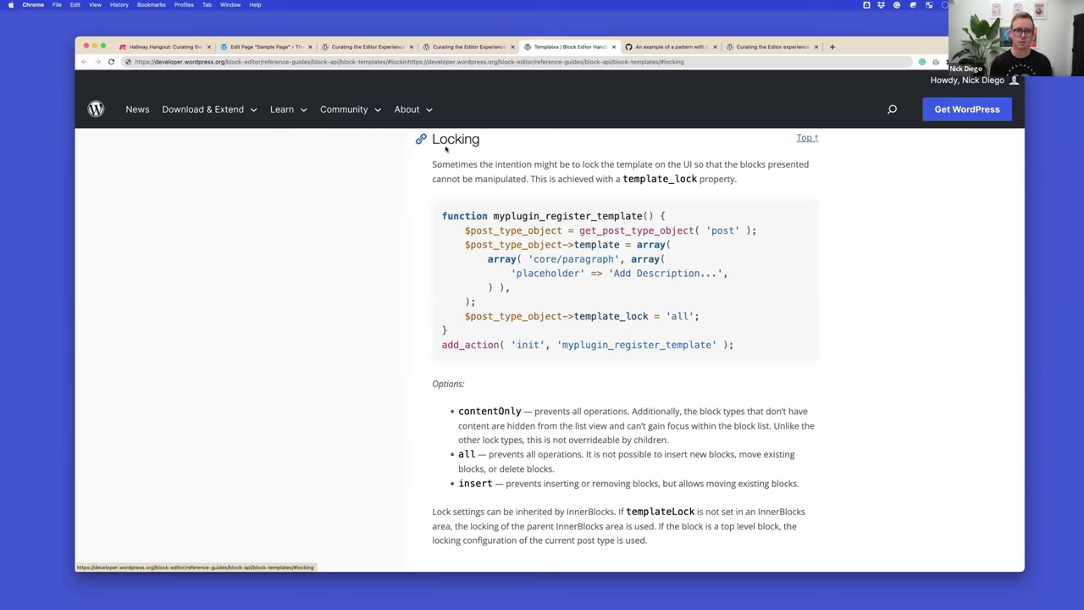
click(335, 50)
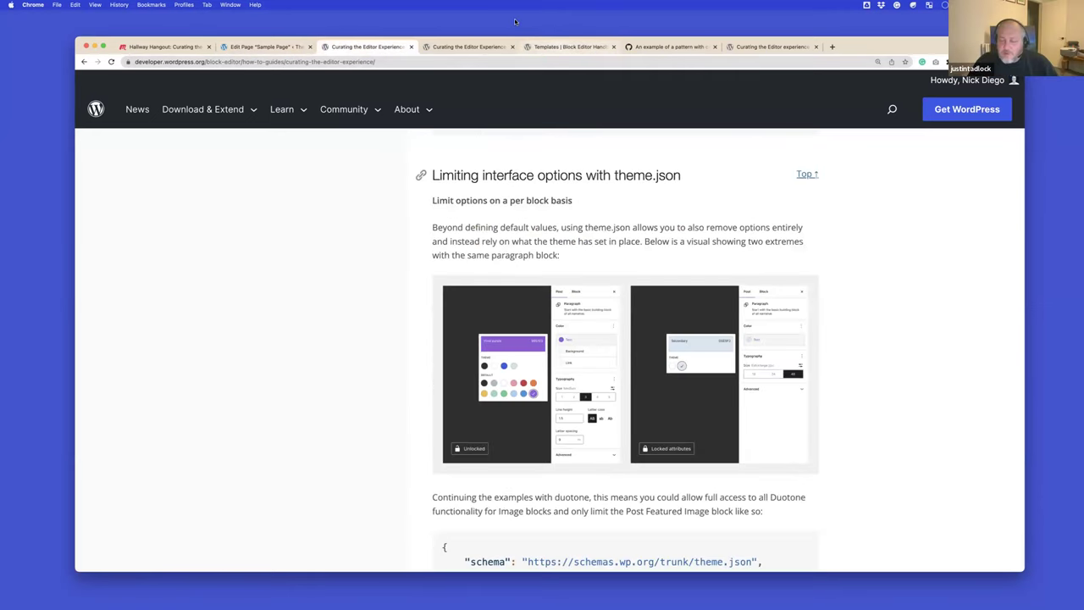
Show the guide's 'Limiting interface options with theme.json' section, then move over to VS Code.
click(411, 110)
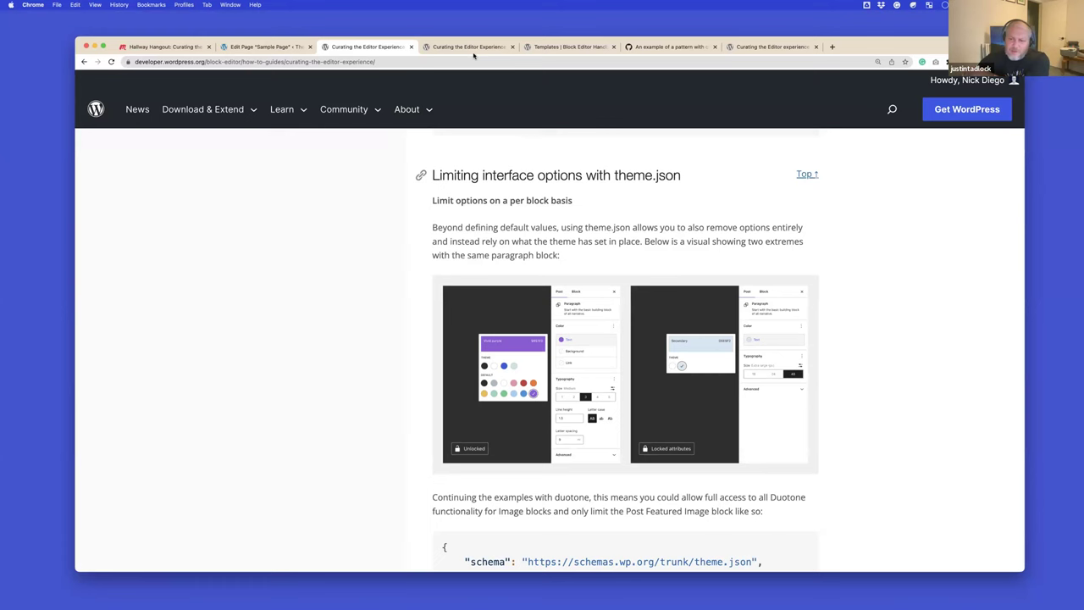
key(ctrl+Right)
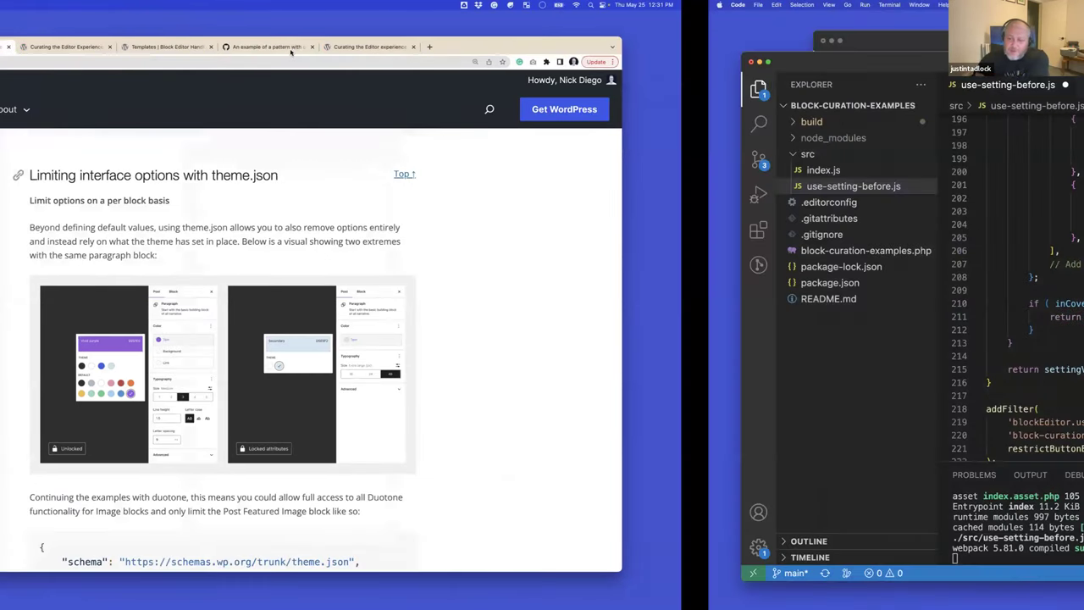
scroll(462, 190, up, 8)
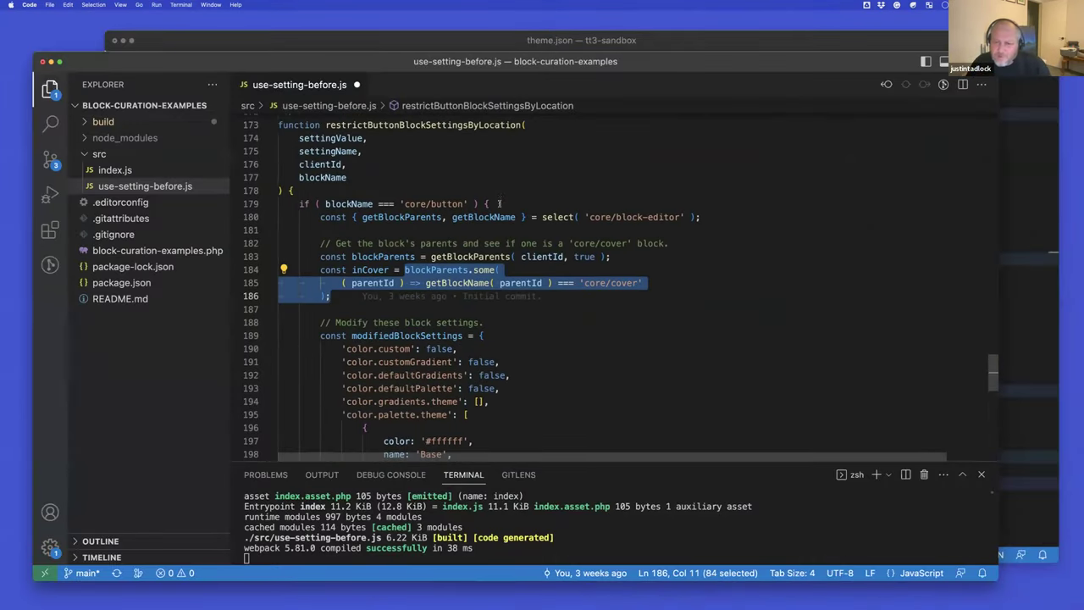
click(495, 217)
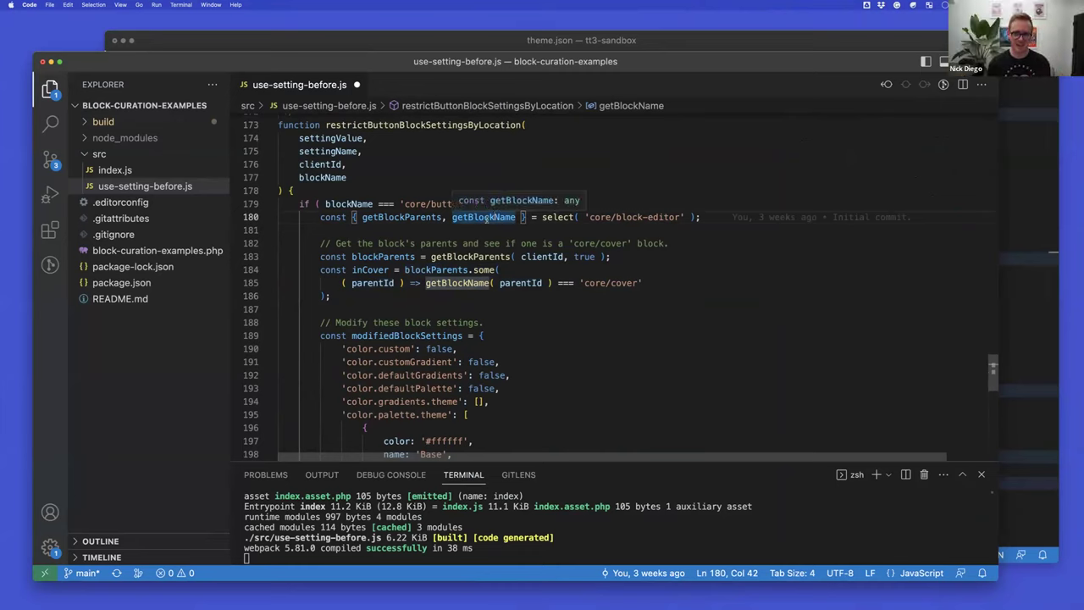
double_click(488, 216)
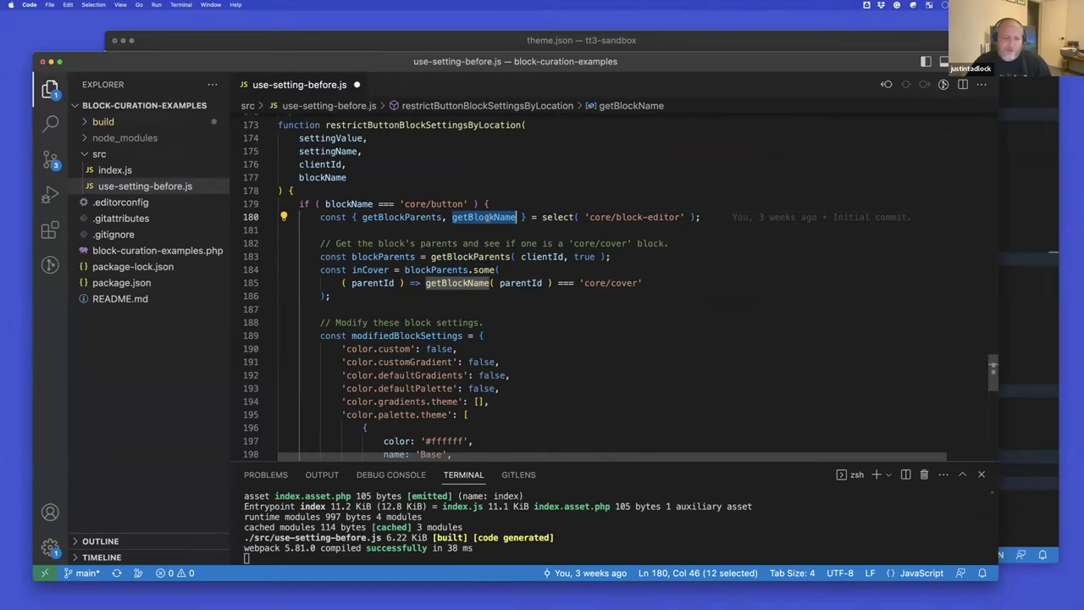
scroll(491, 219, up, 1)
scroll(491, 219, up, 10)
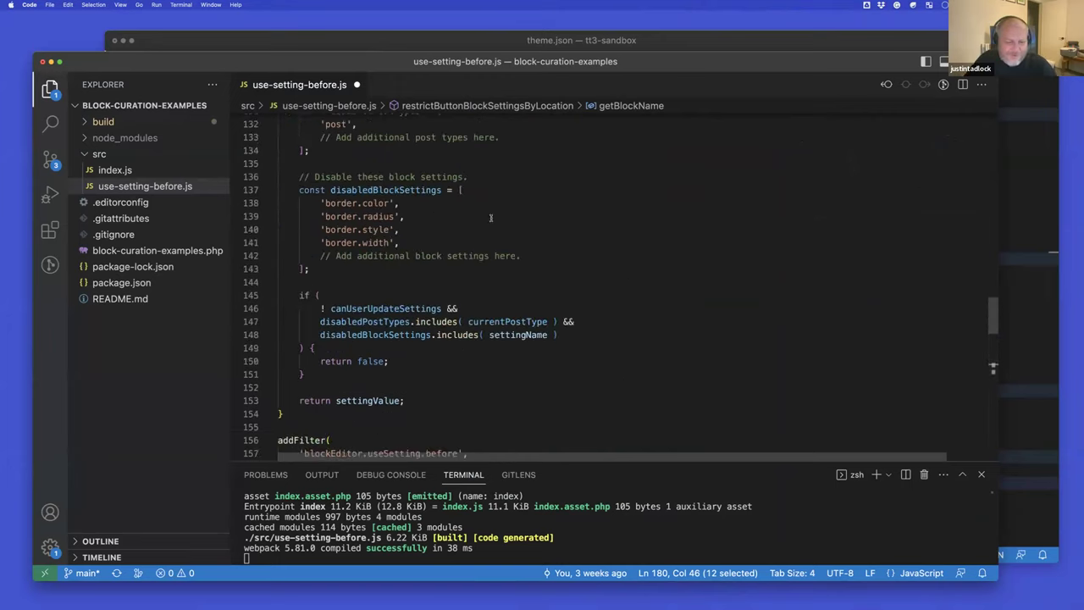
scroll(490, 218, right, 1)
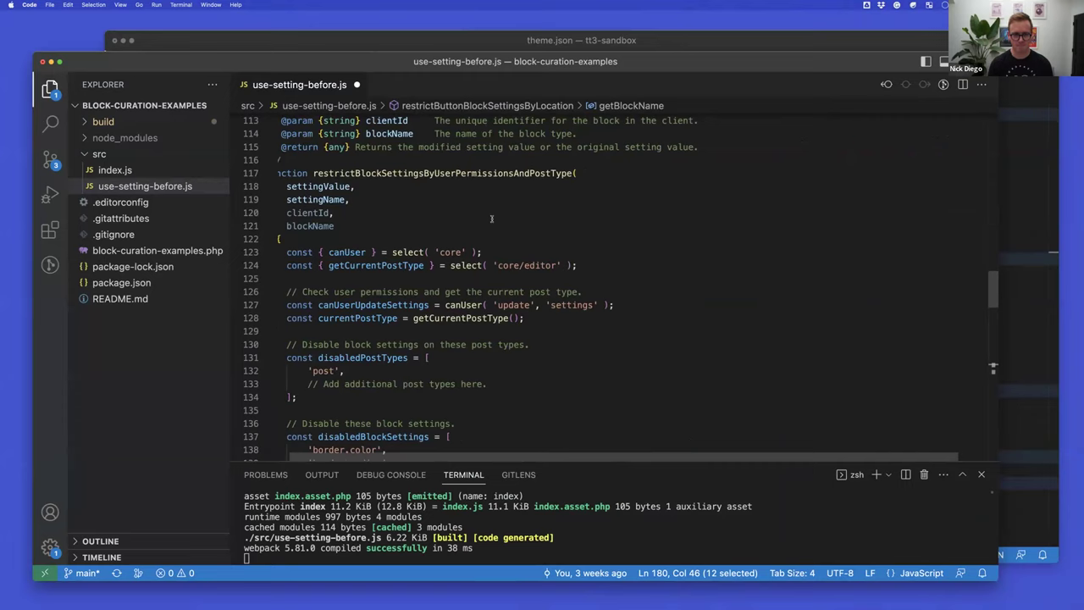
key(ctrl+Left)
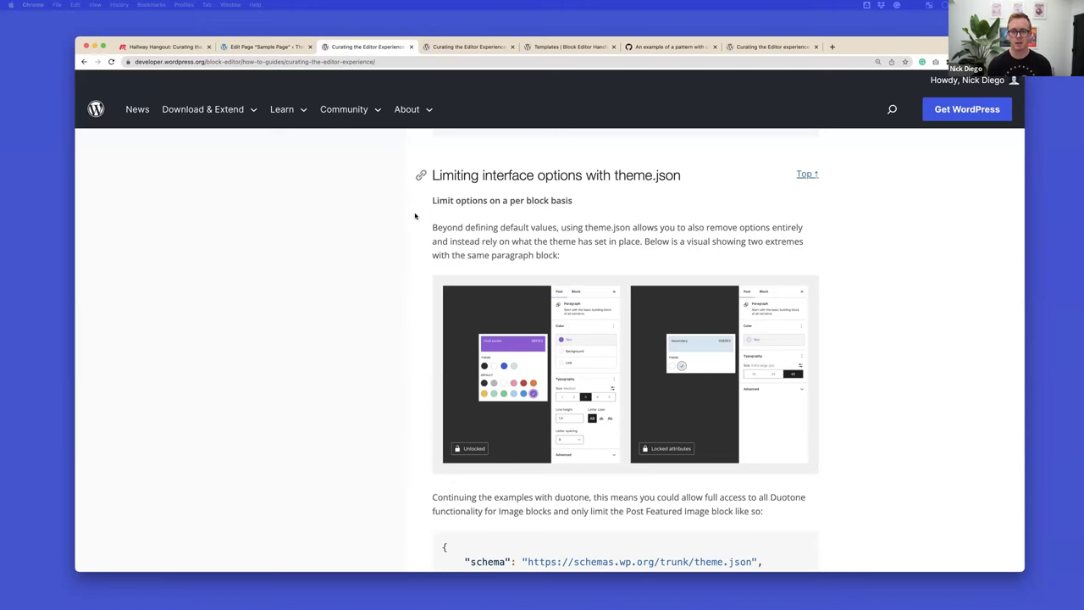
key(ctrl+Right)
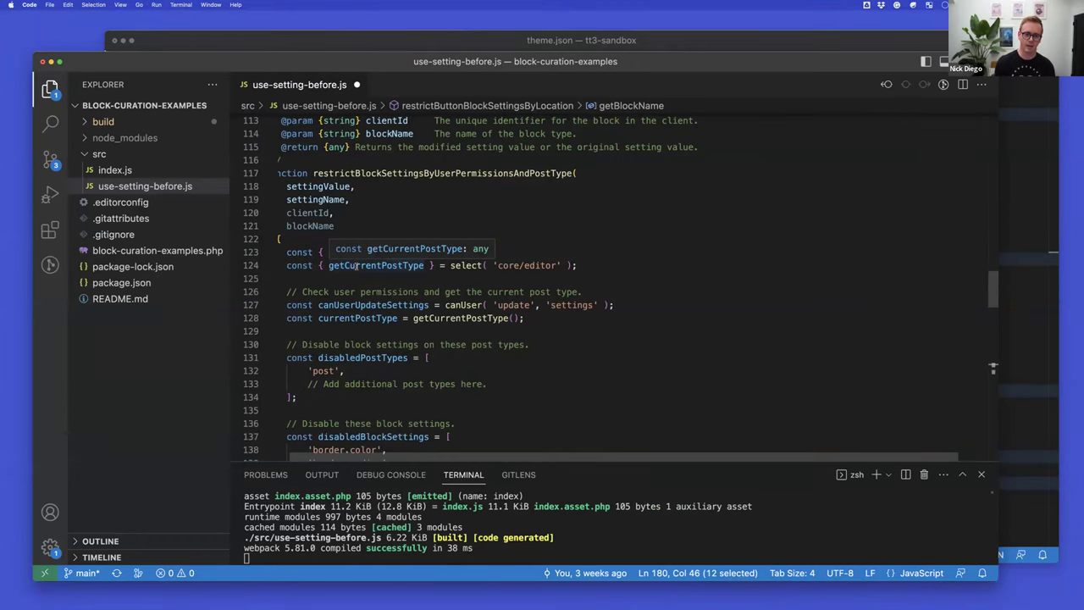
key(ctrl+Left)
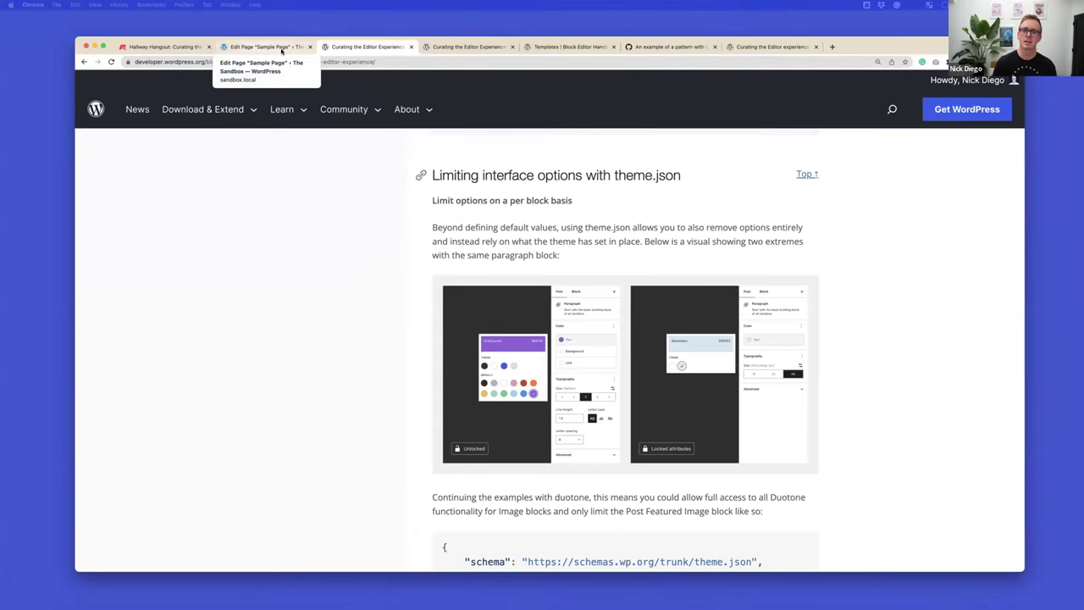
In Sample Page's Page settings, expand Summary and view the Template options without changing them.
click(249, 51)
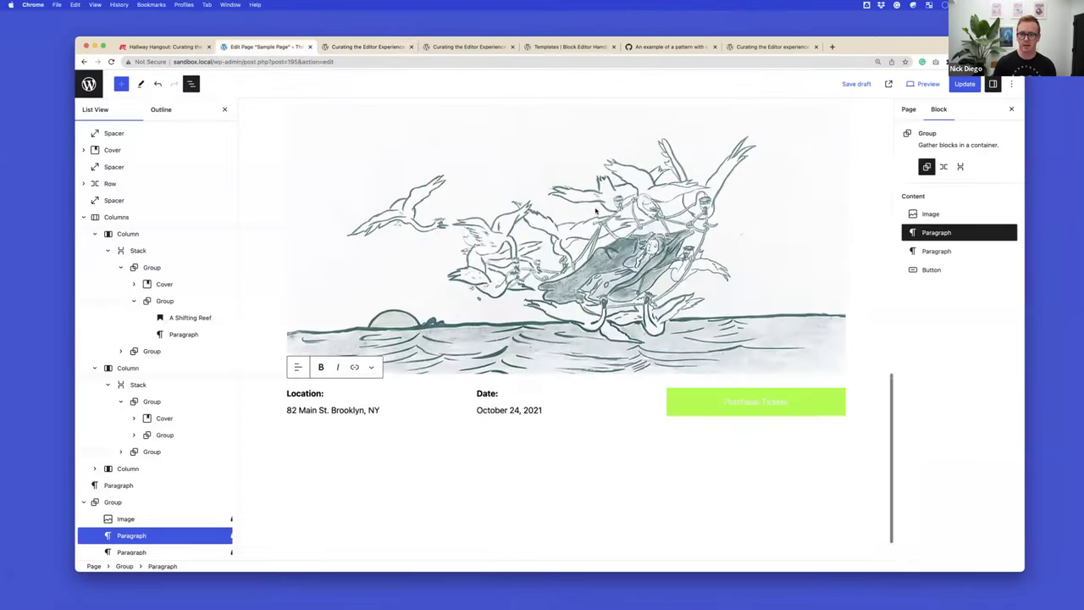
scroll(431, 140, up, 10)
click(909, 110)
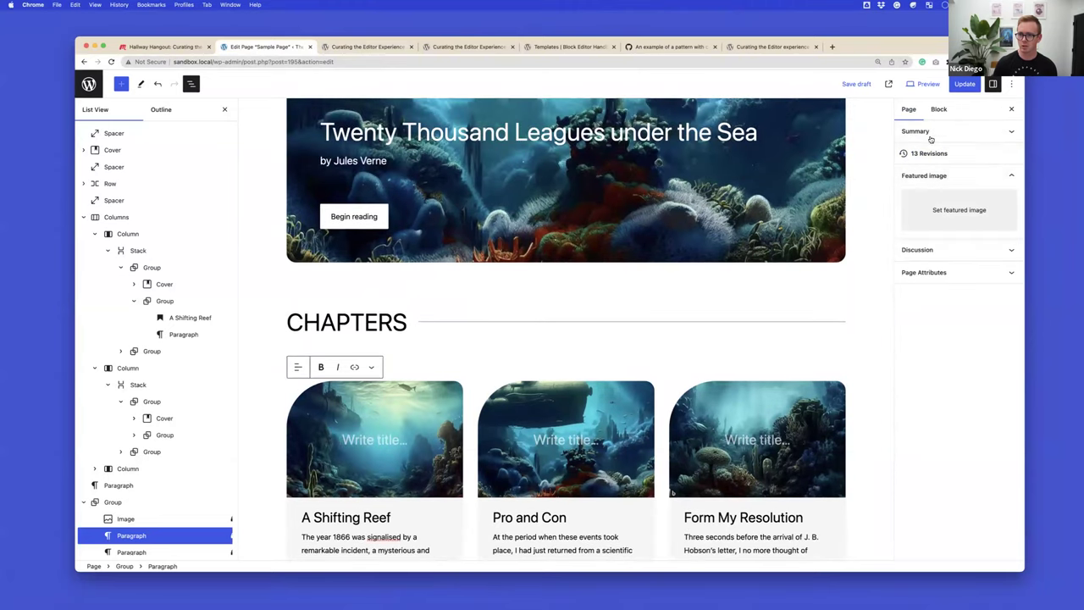
click(943, 133)
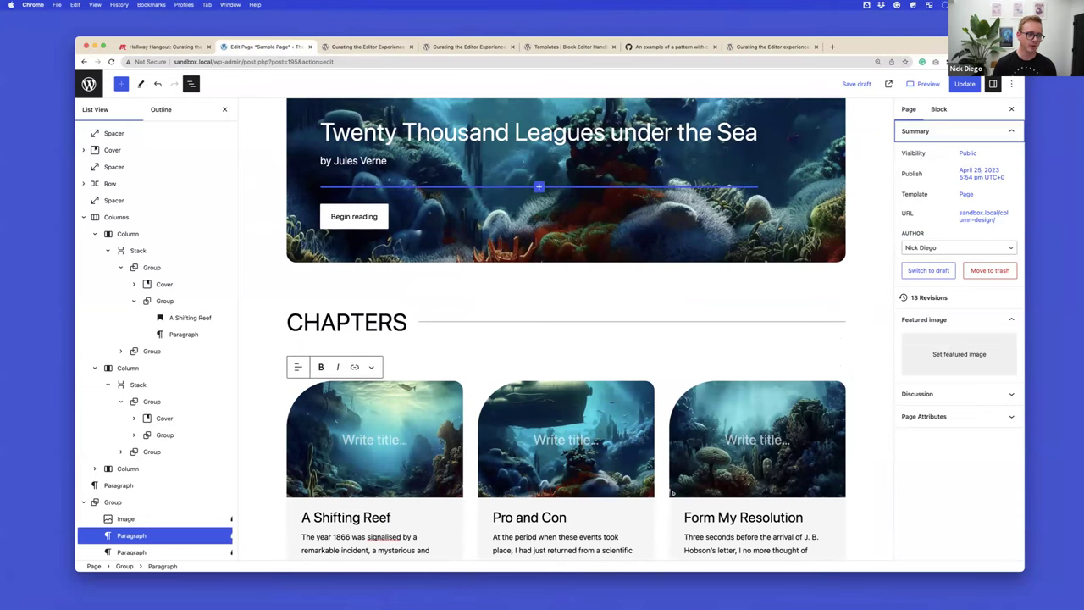
click(968, 194)
click(925, 264)
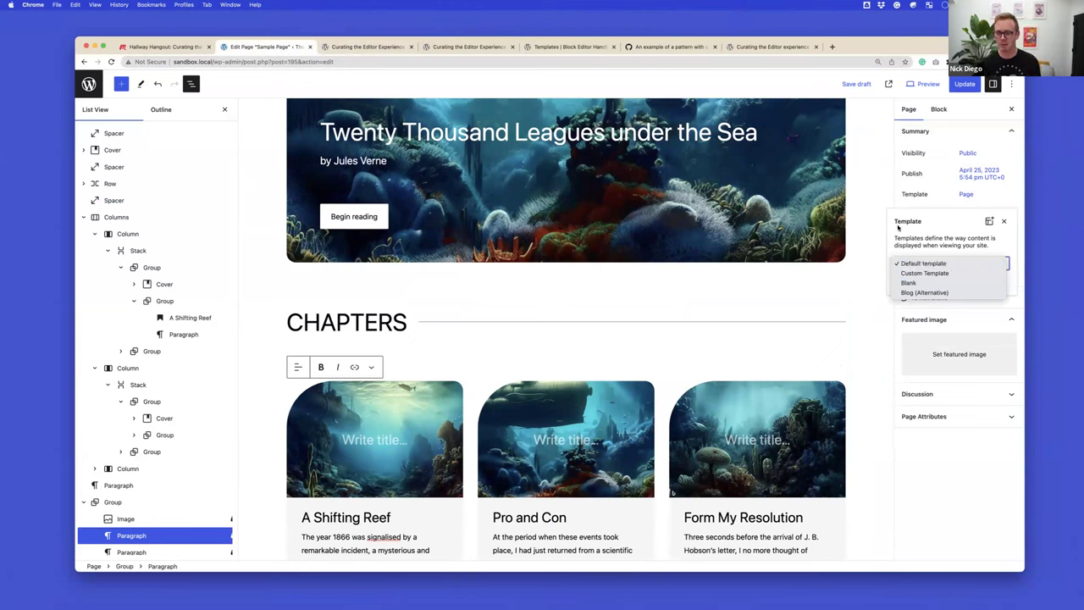
click(927, 194)
click(927, 194)
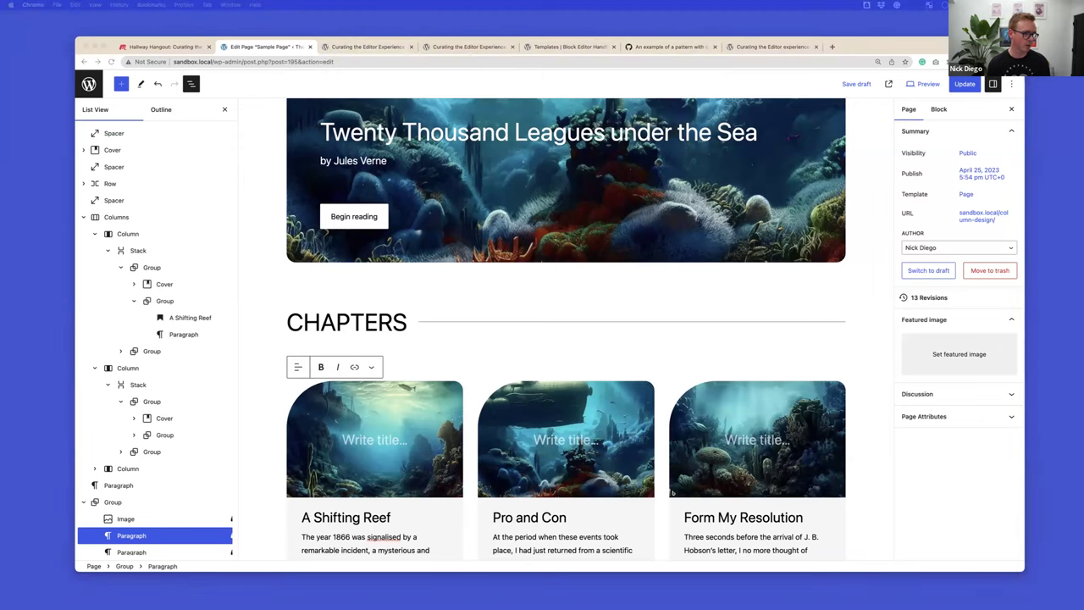
click(831, 47)
Load the block-curation-examples repository from the pasted URL, peek into src, and return to the root.
text(github.com/ndiego/block-curation-examples)
key(Return)
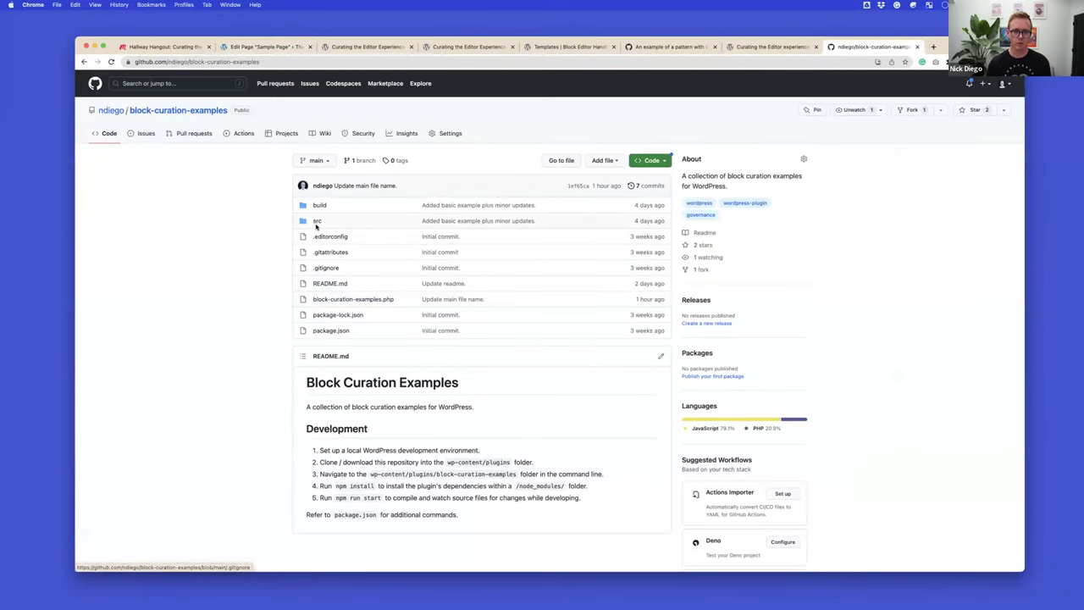
click(319, 224)
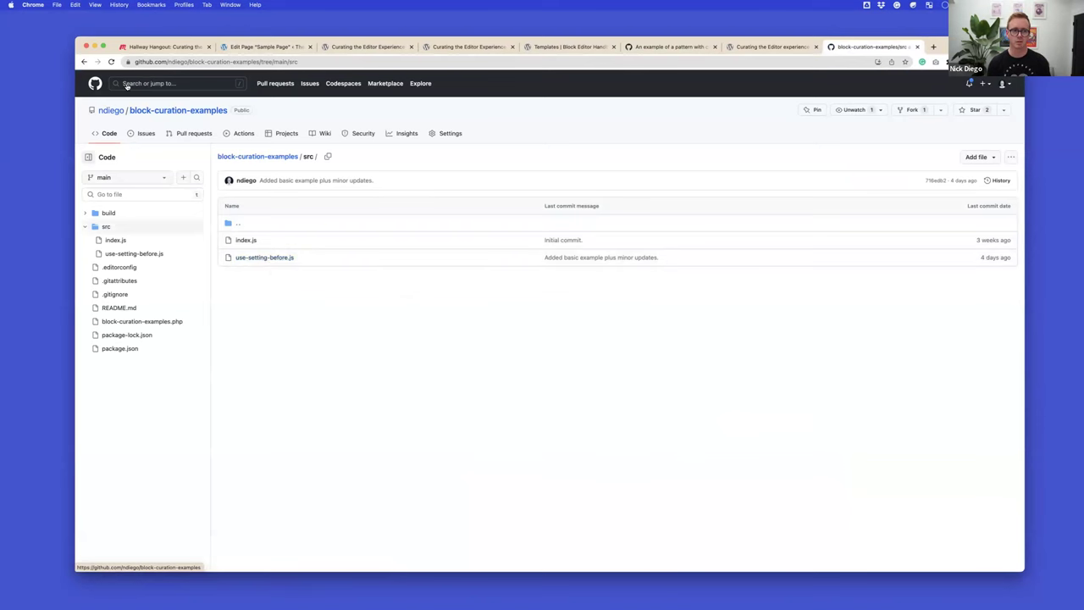
click(84, 62)
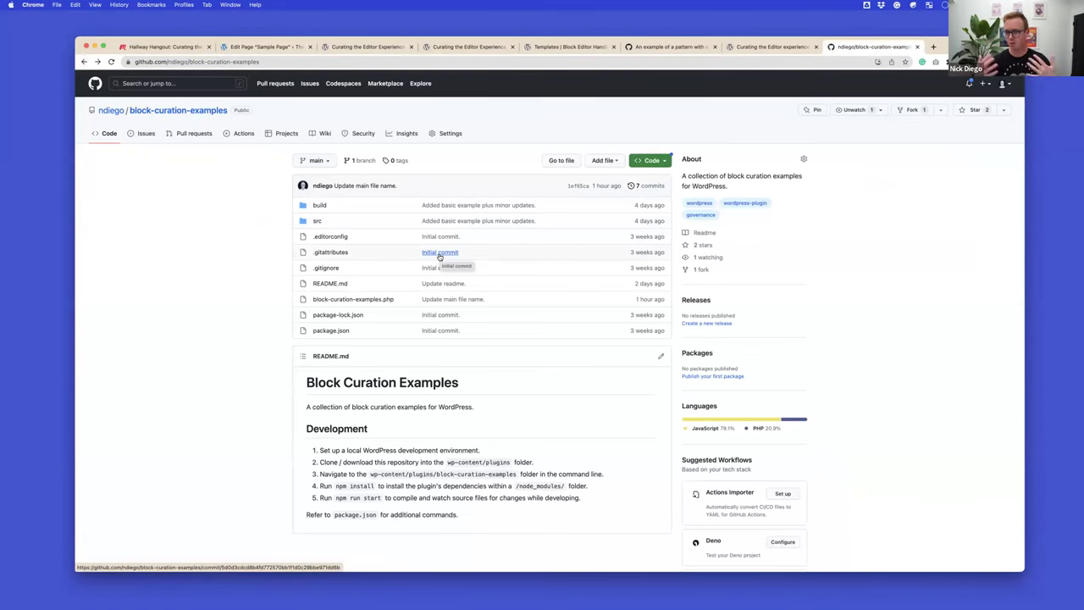
scroll(440, 257, up, 5)
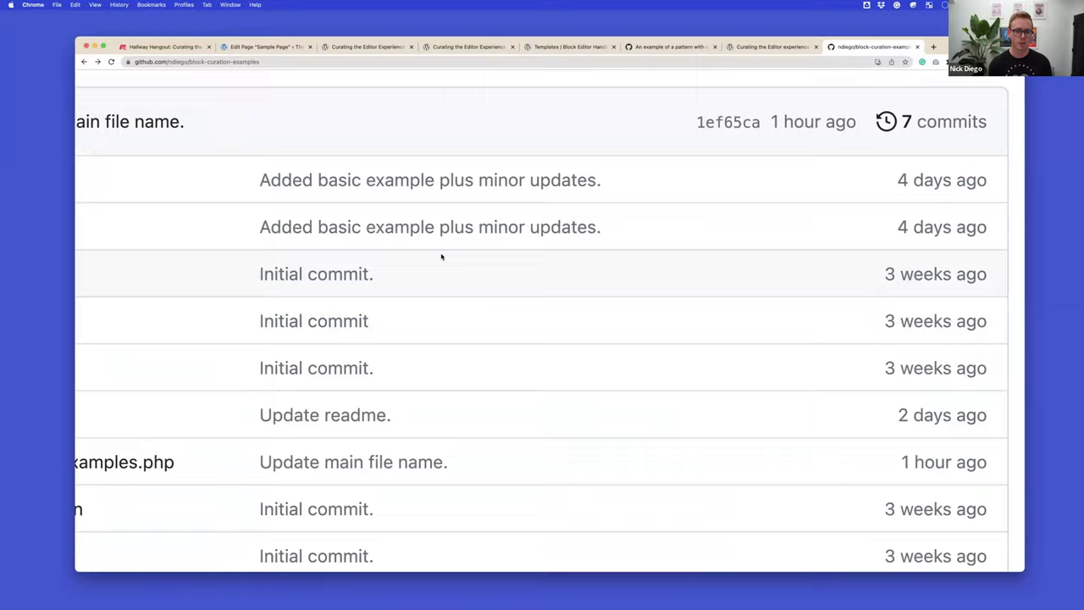
scroll(441, 256, down, 5)
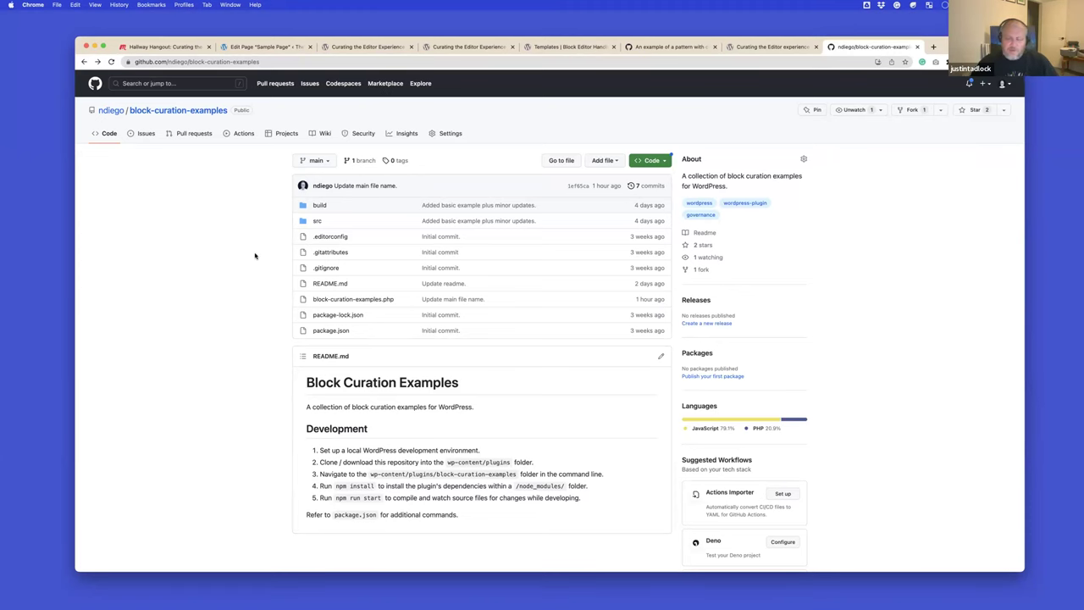
In use-setting-before.js, select the canUser permission check on line 127 and review the surrounding code.
key(ctrl+Right)
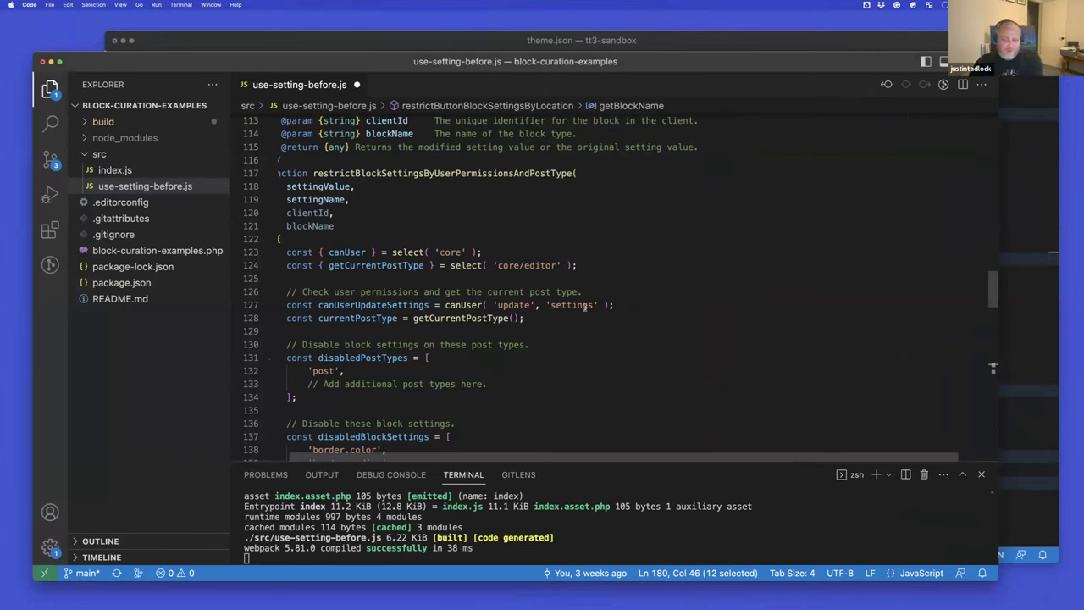
scroll(585, 306, down, 3)
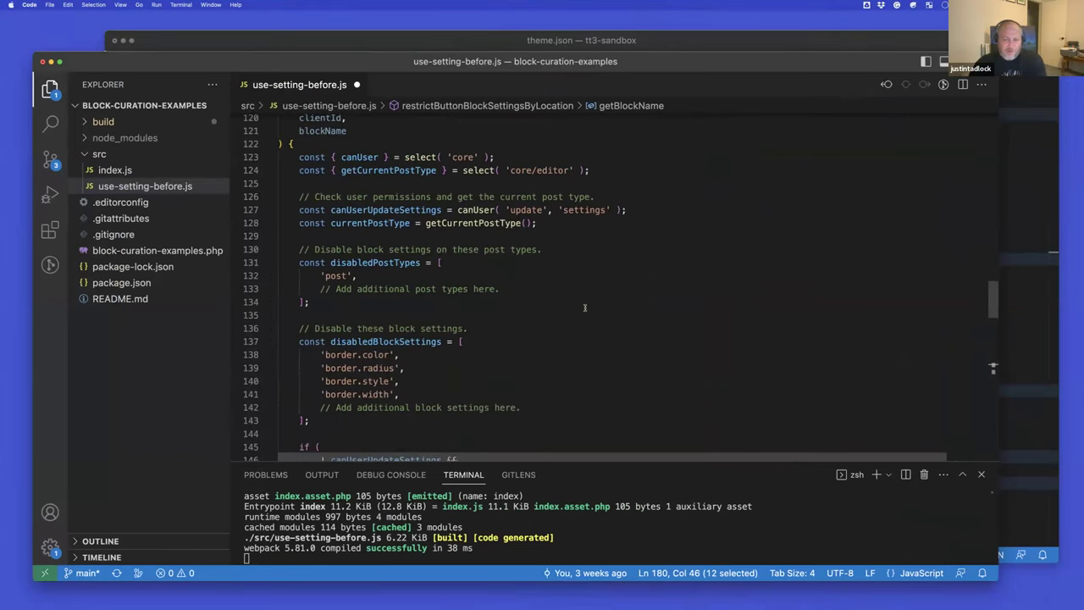
scroll(585, 306, up, 1)
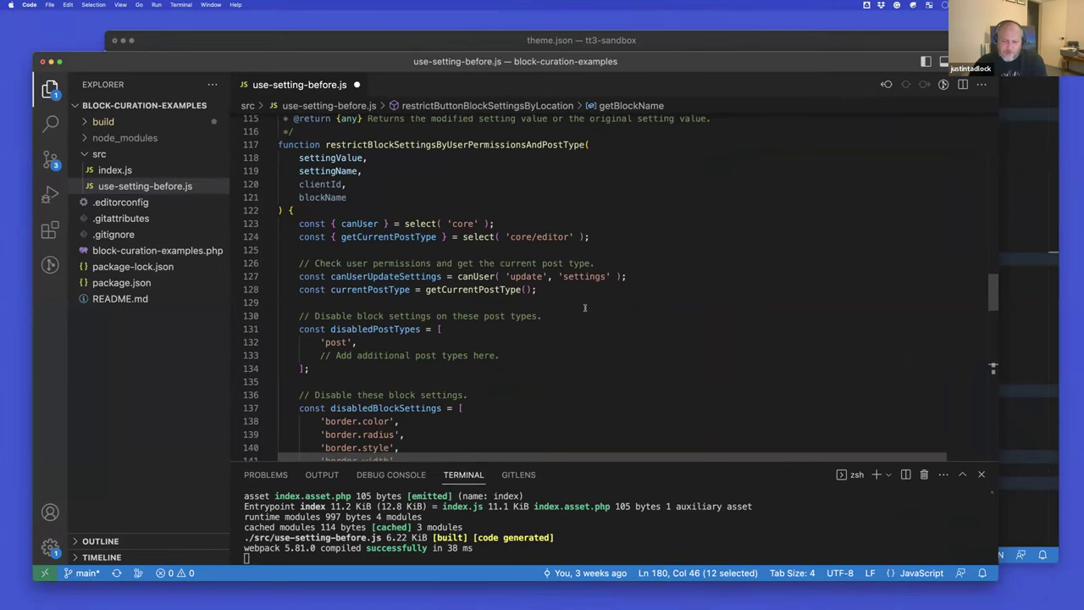
scroll(584, 307, up, 4)
double_click(488, 332)
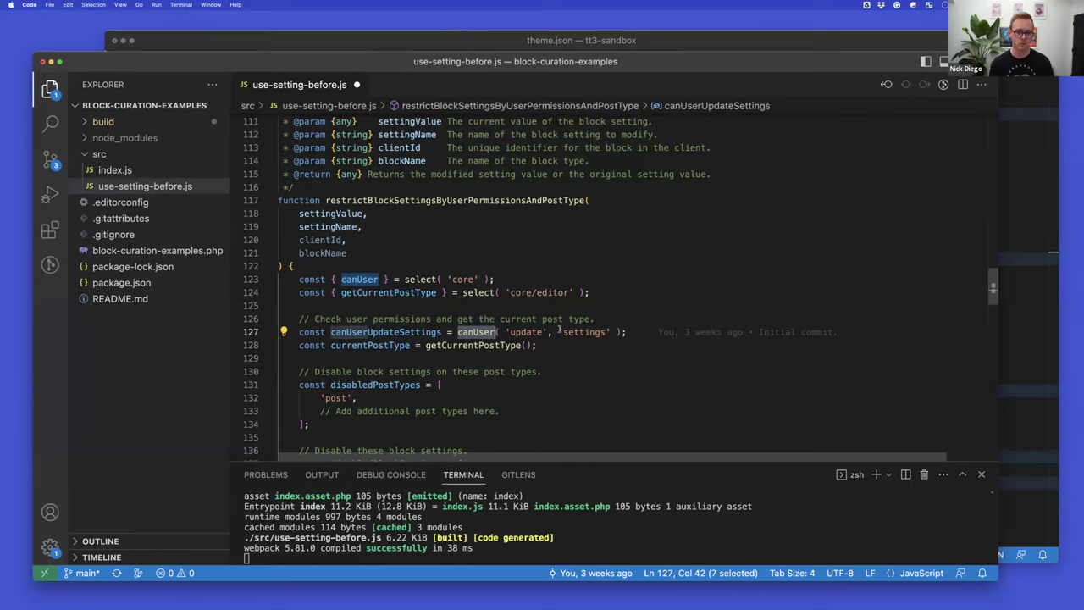
scroll(557, 330, down, 3)
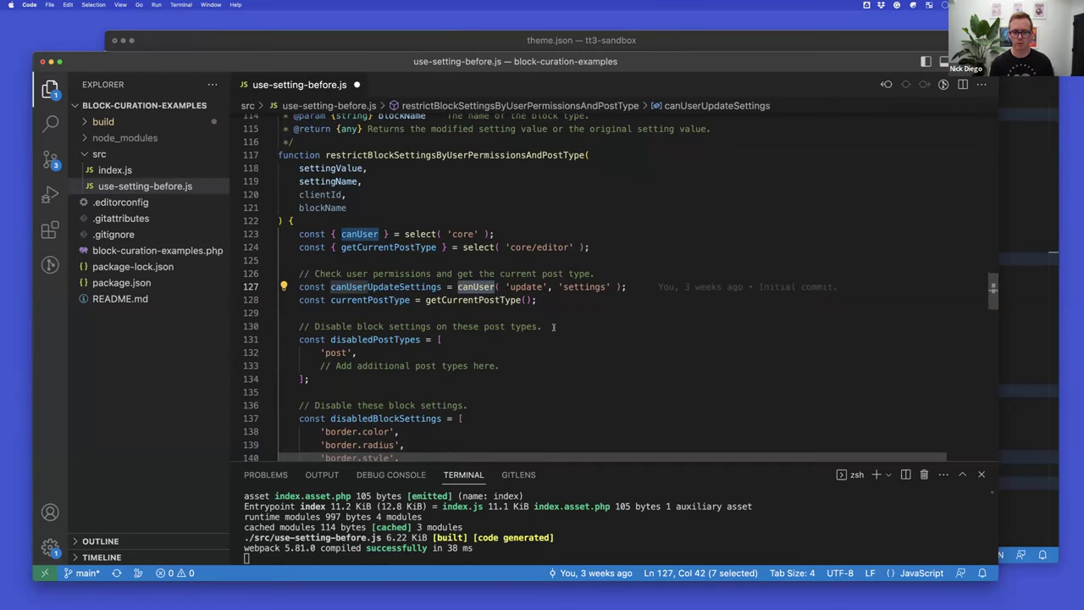
scroll(448, 286, down, 6)
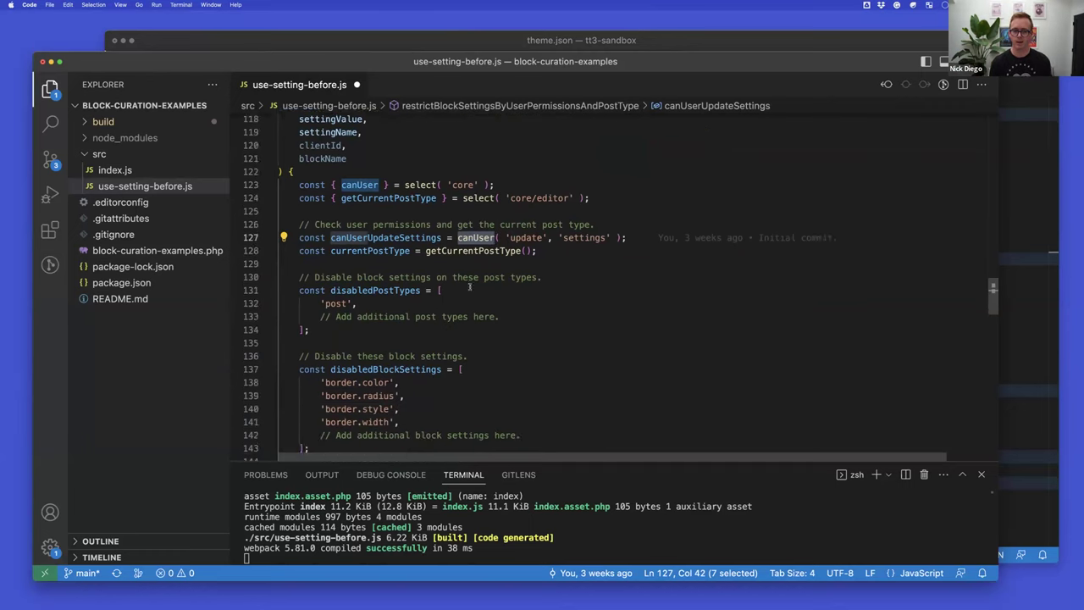